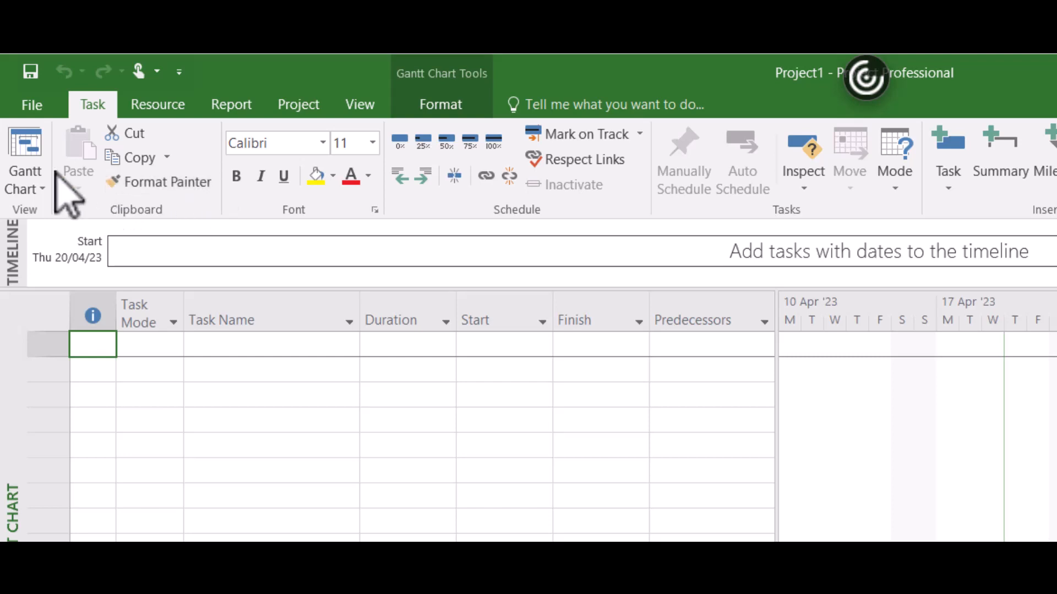
# Switch the scheduling mode for new tasks from Manually Scheduled to Auto Scheduled.
pyautogui.click(38, 192)
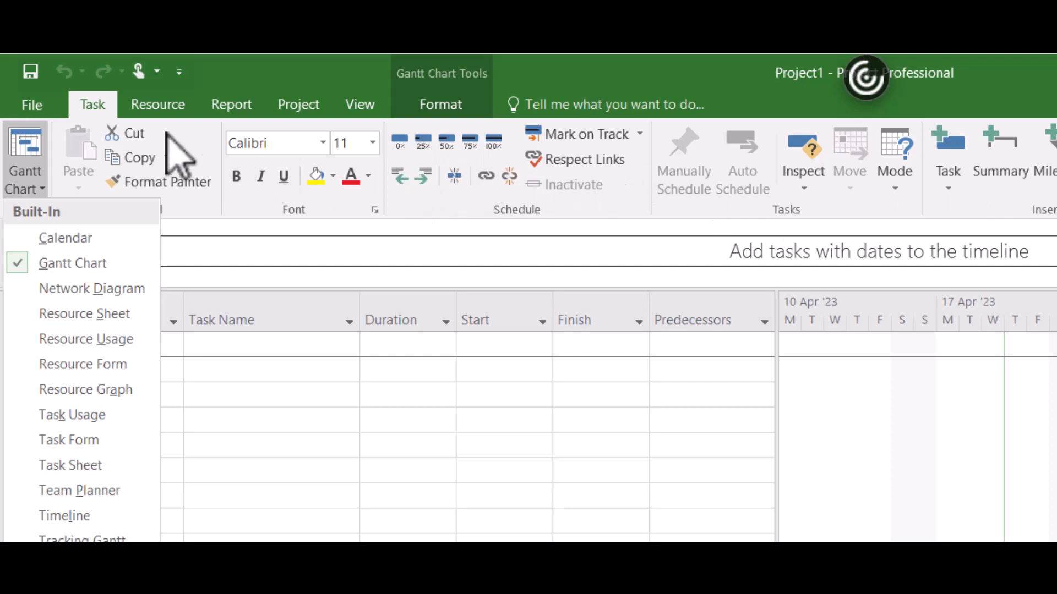
pyautogui.click(302, 103)
pyautogui.click(302, 104)
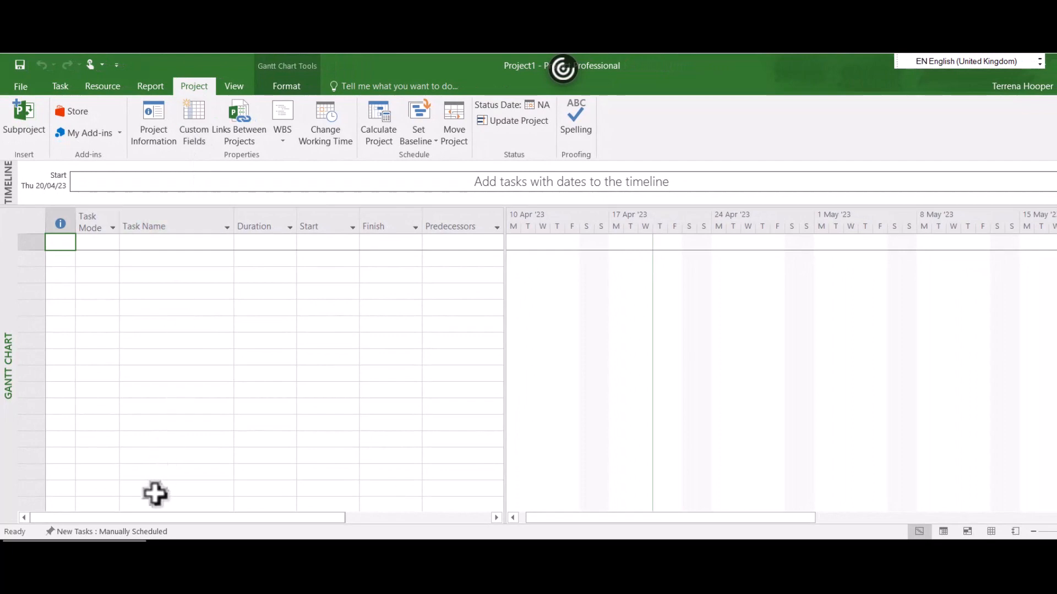
pyautogui.click(150, 532)
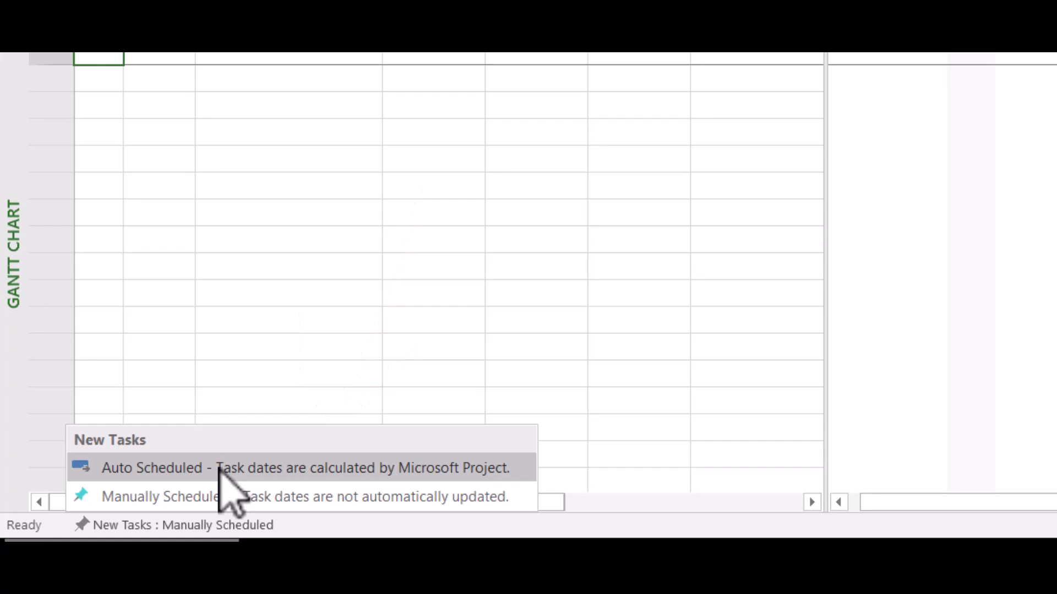
pyautogui.click(226, 471)
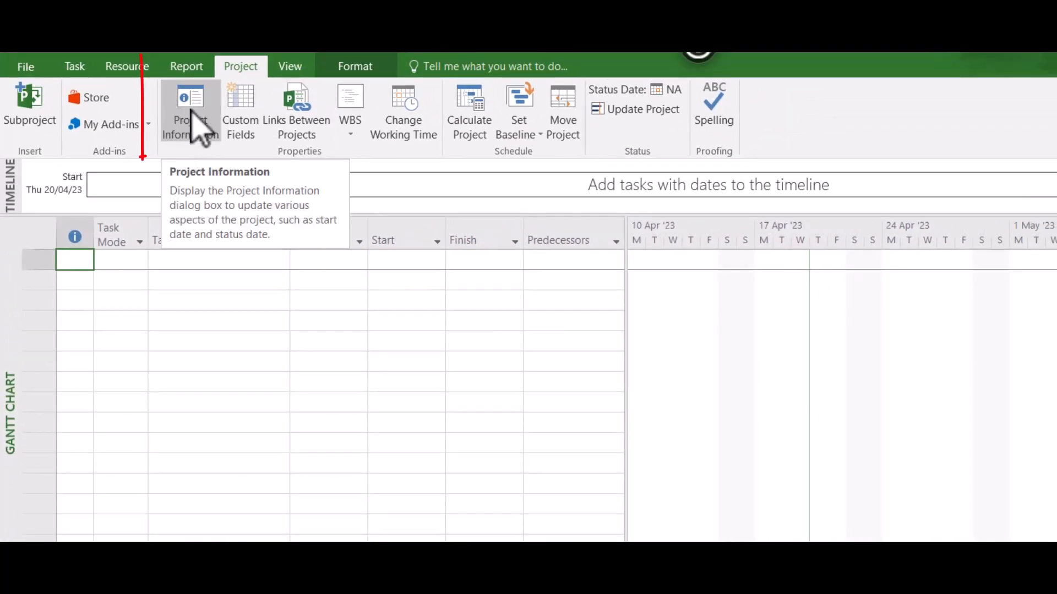
# In Project Information, set the start date to 1 May 2023 and keep the Standard calendar.
pyautogui.click(194, 114)
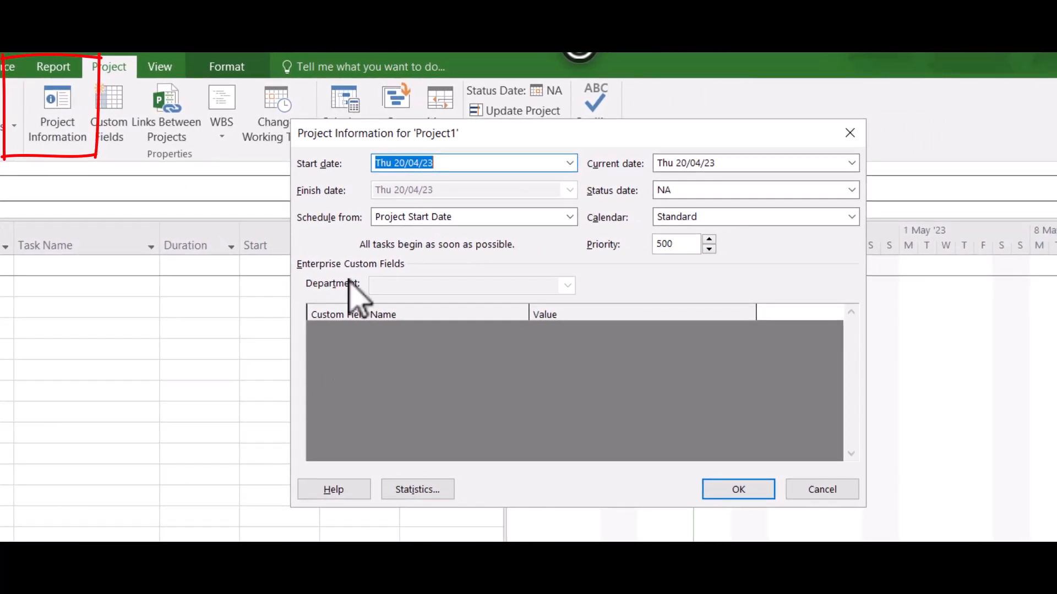
pyautogui.click(569, 164)
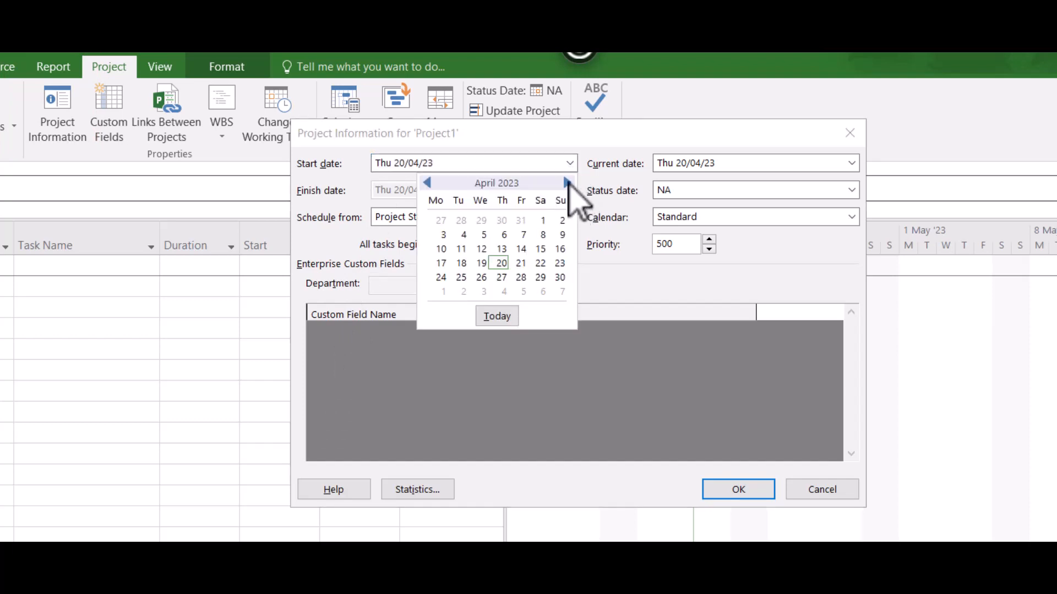
pyautogui.click(567, 183)
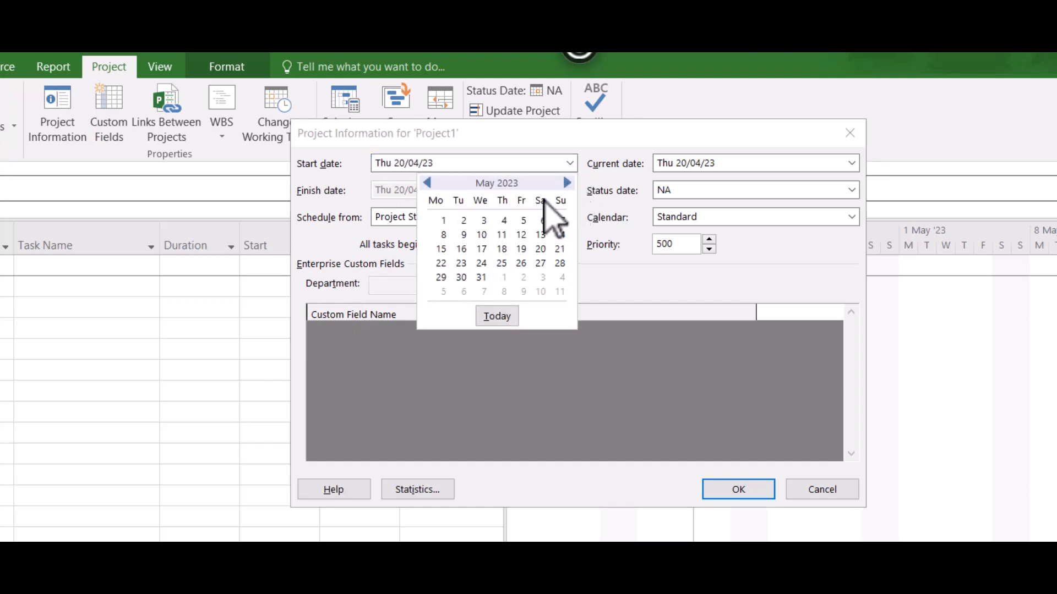
pyautogui.click(443, 221)
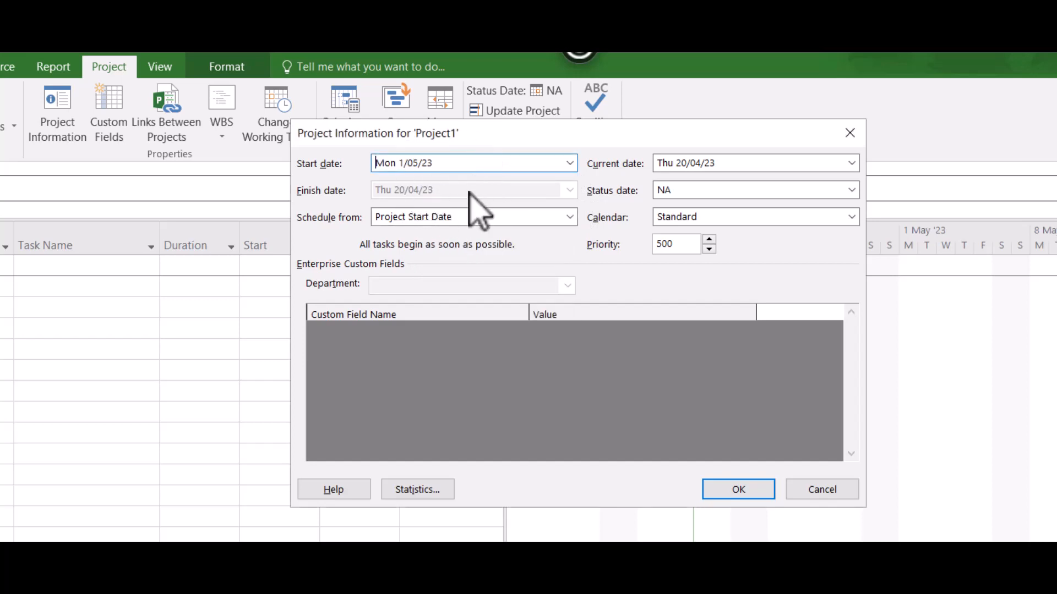
pyautogui.click(852, 218)
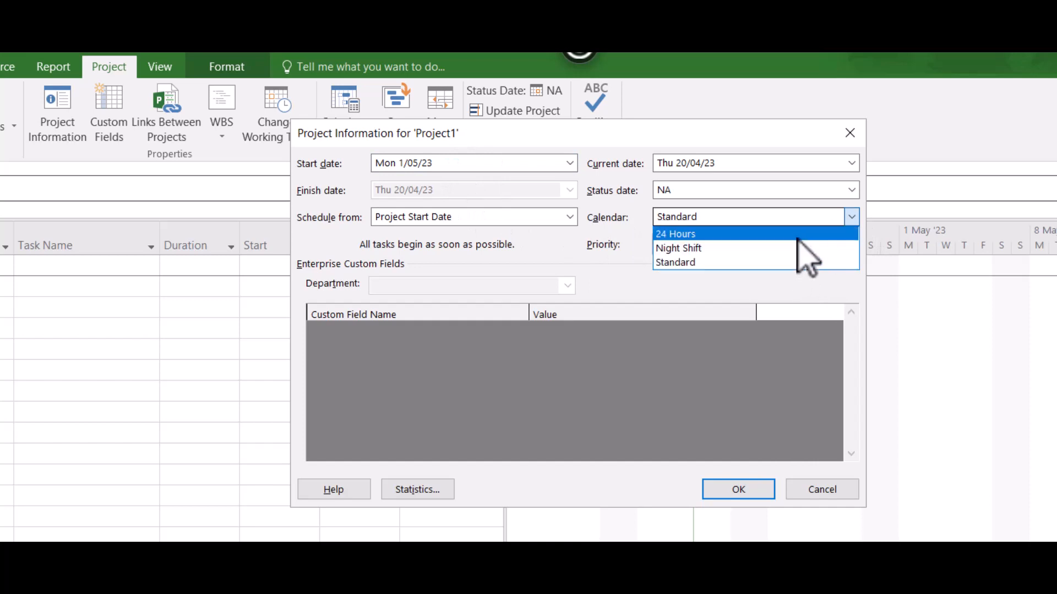
pyautogui.click(804, 218)
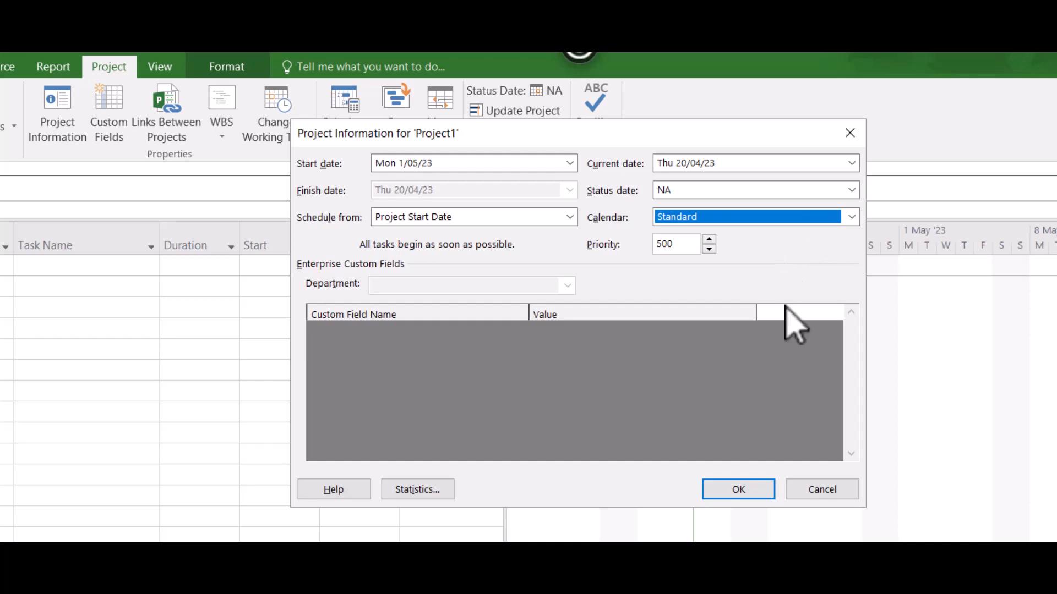
pyautogui.click(738, 490)
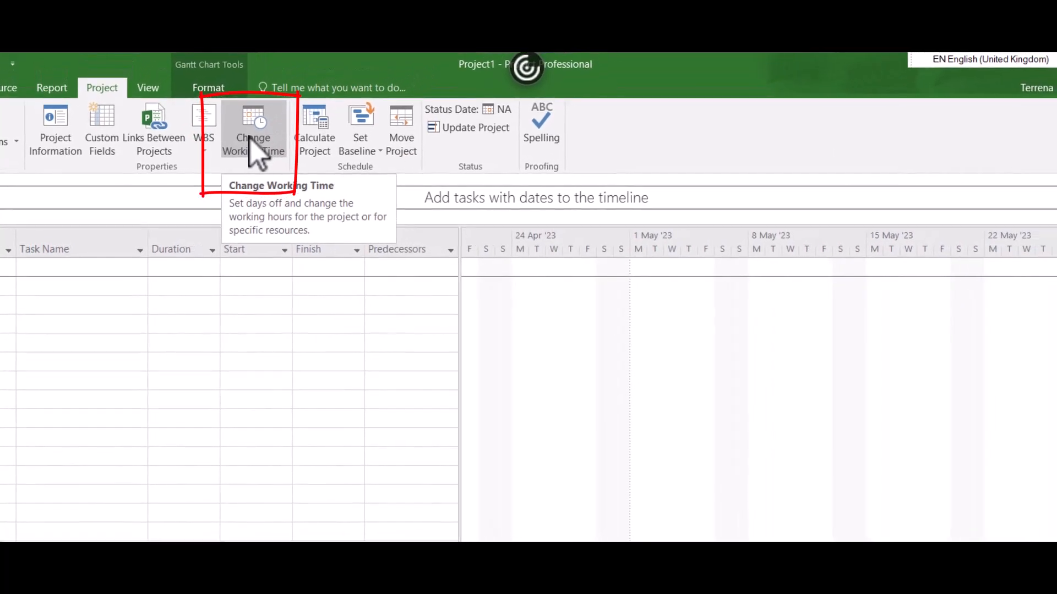
pyautogui.click(248, 141)
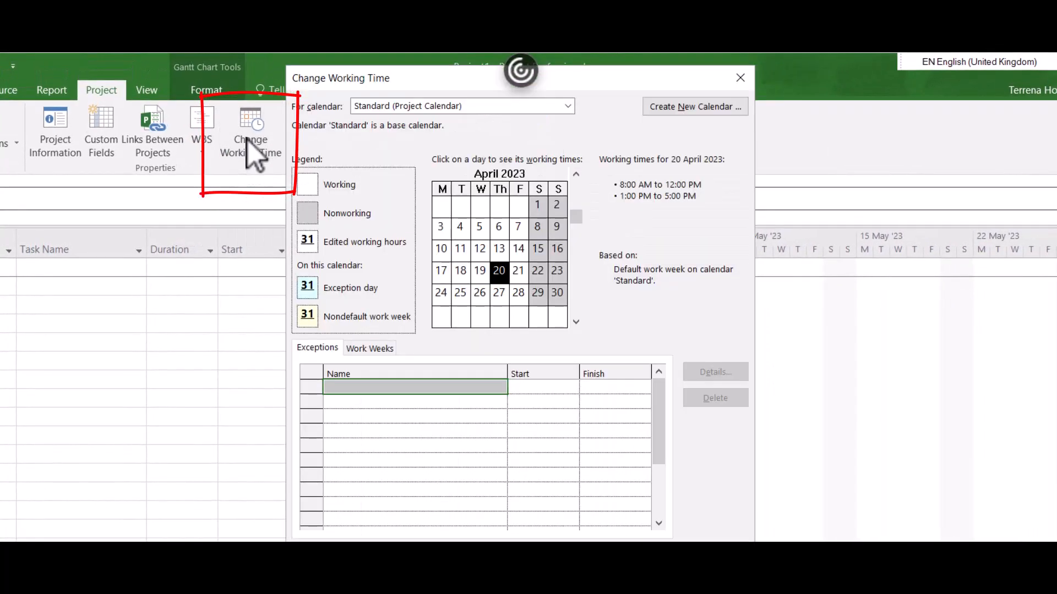
pyautogui.click(380, 108)
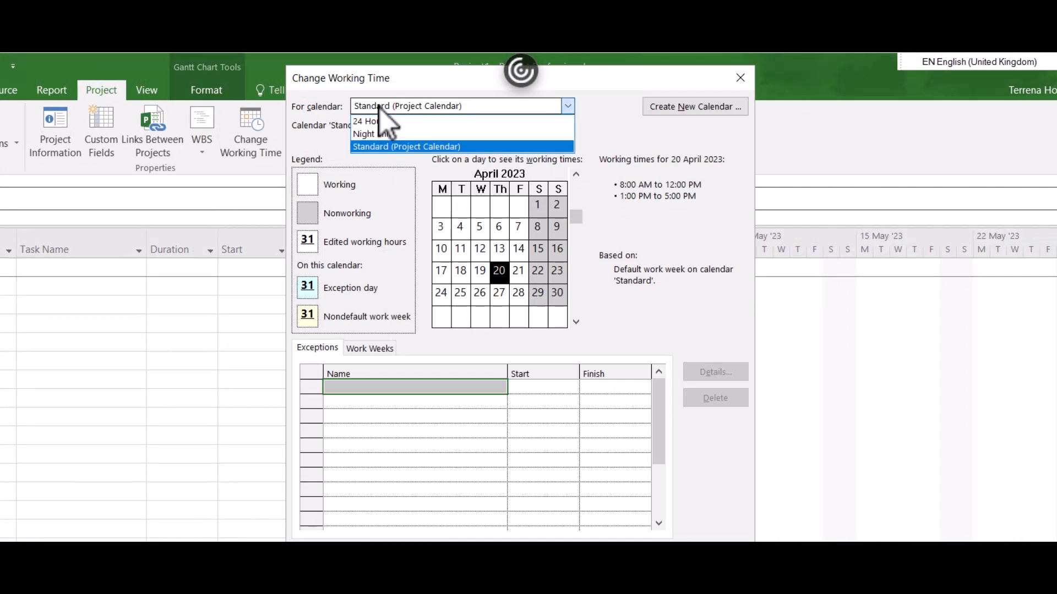
pyautogui.click(379, 110)
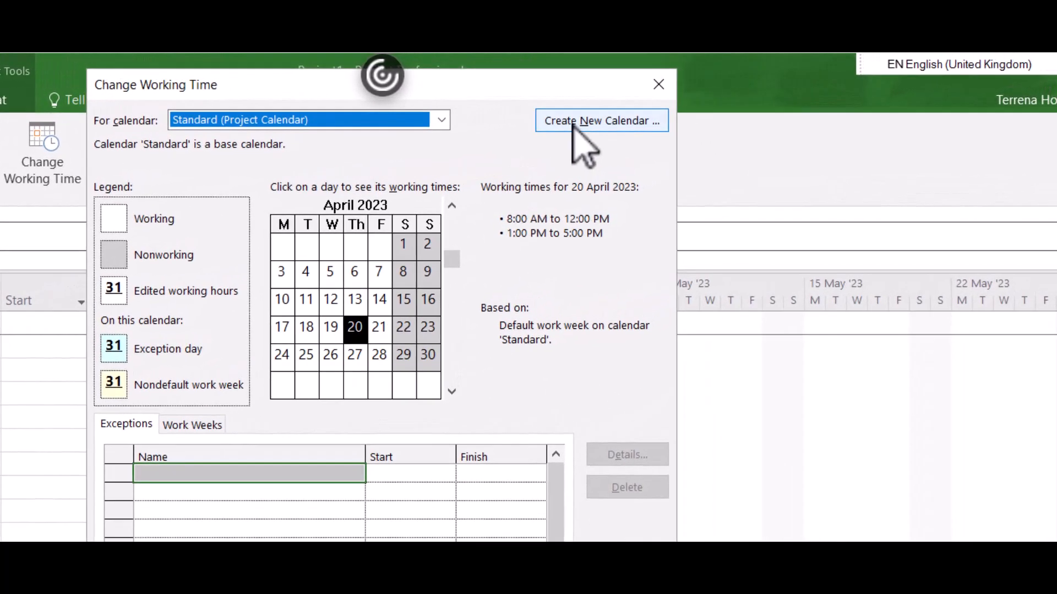
pyautogui.click(574, 124)
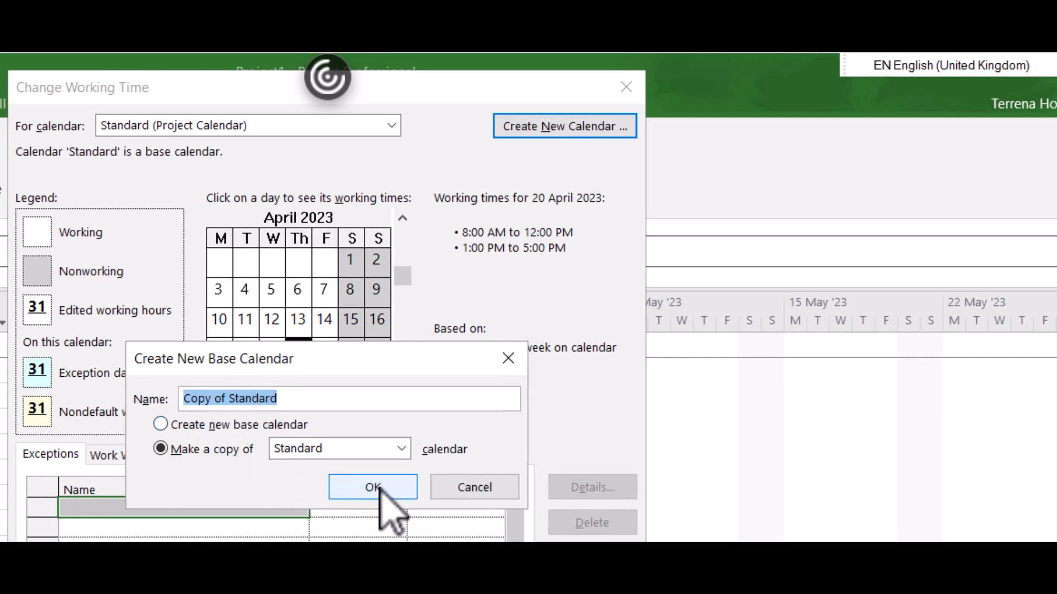
pyautogui.click(487, 495)
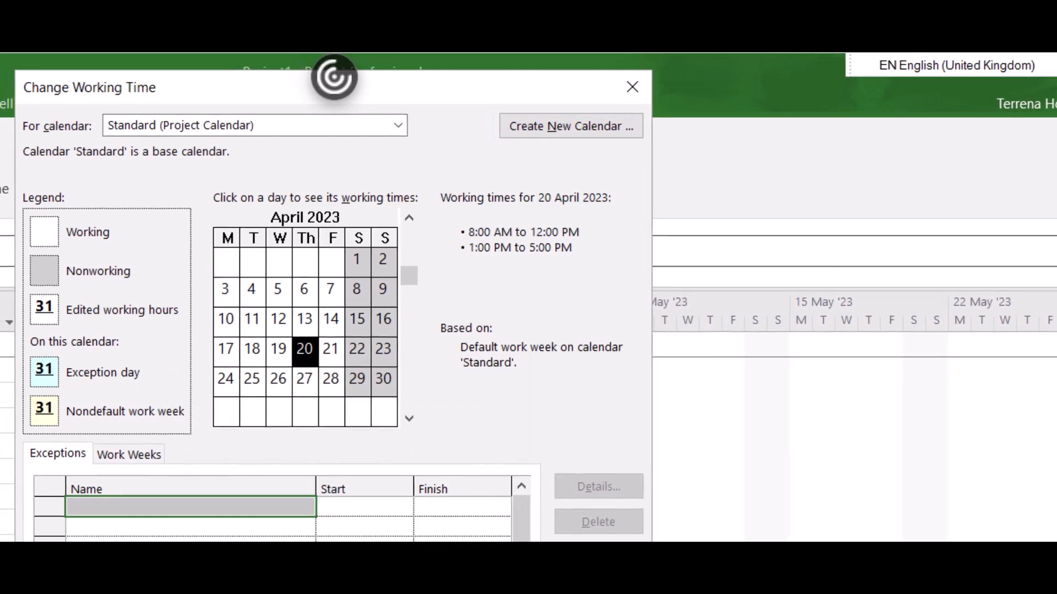
pyautogui.press('Escape')
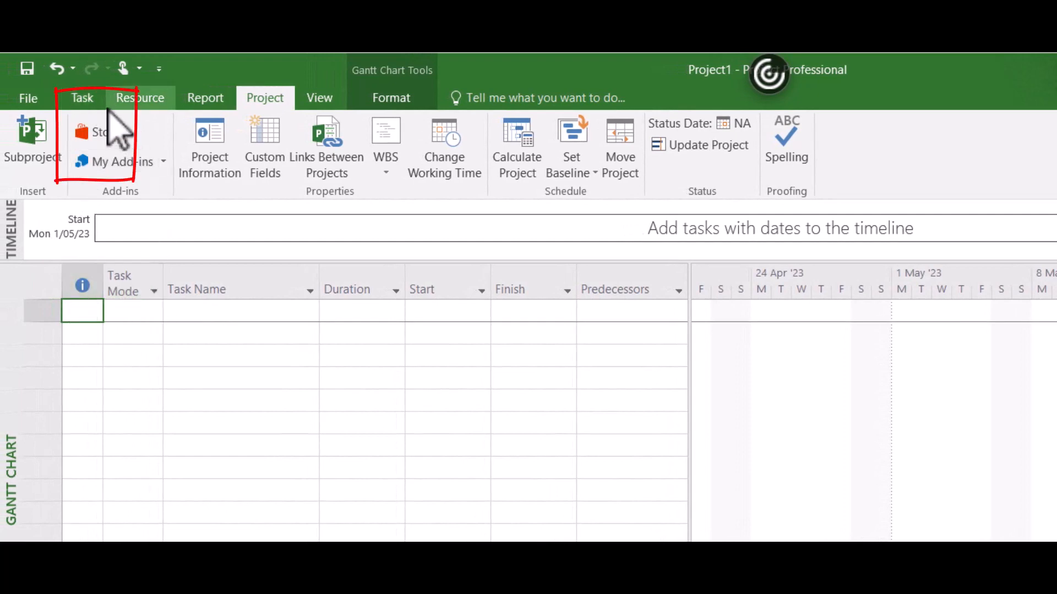
# Enter the first two tasks, Whole of Project Level and Deliverable 1.
pyautogui.click(83, 99)
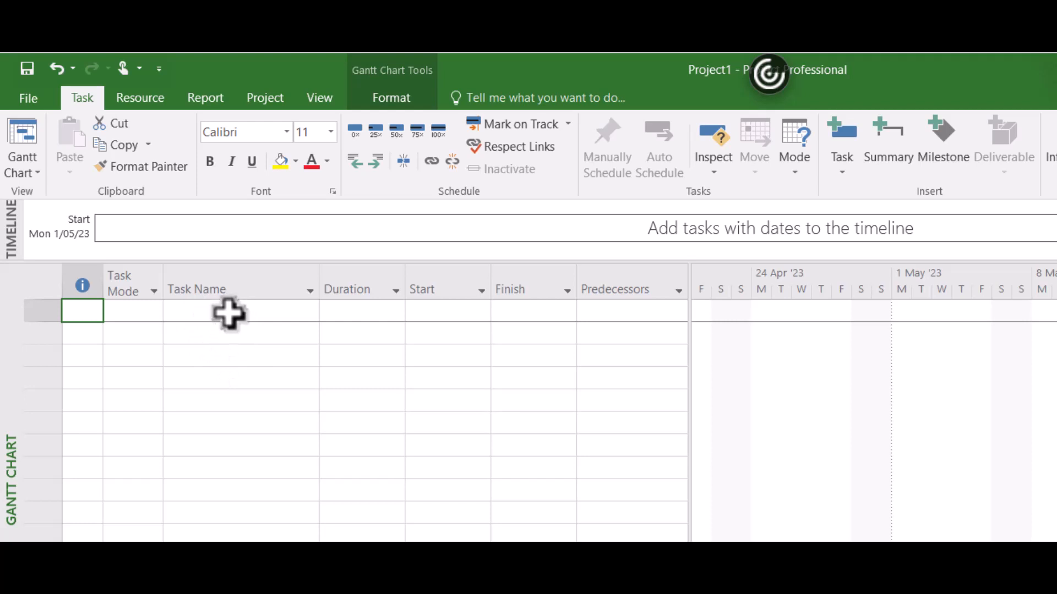
pyautogui.doubleClick(197, 312)
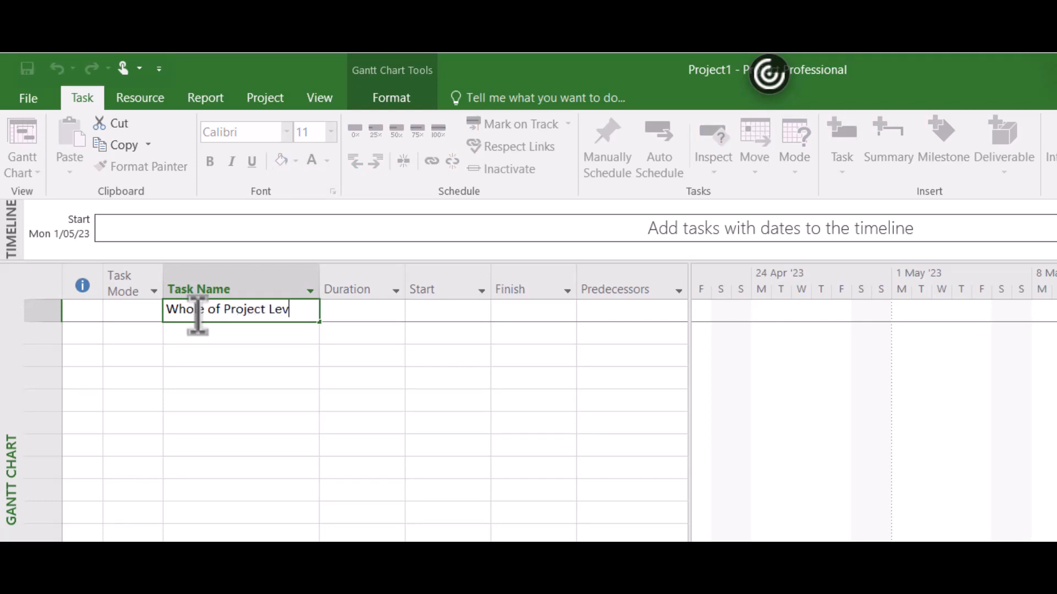
pyautogui.click(248, 334)
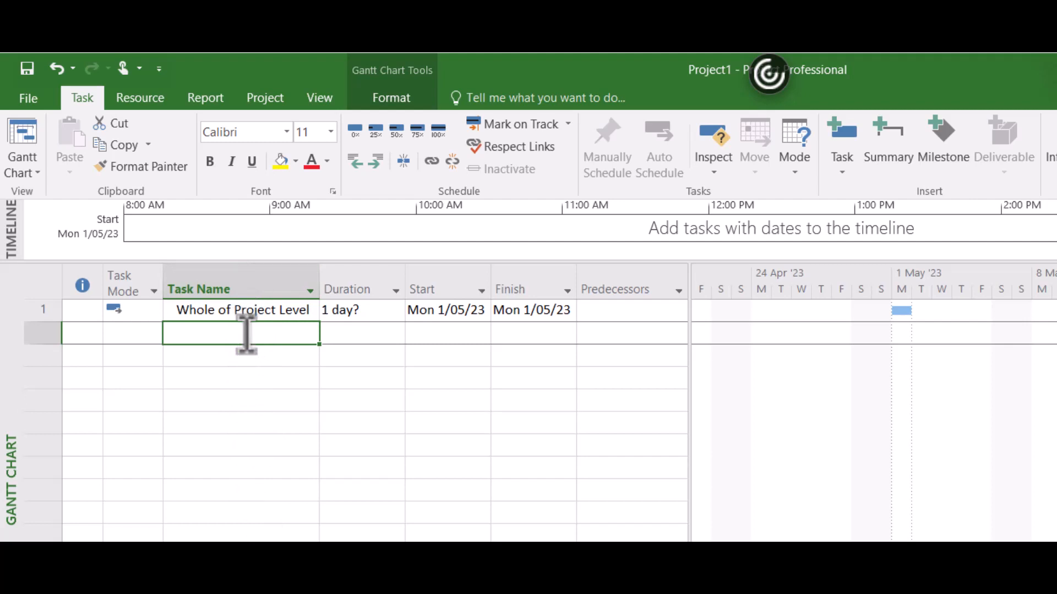
pyautogui.write('Deliverable 1')
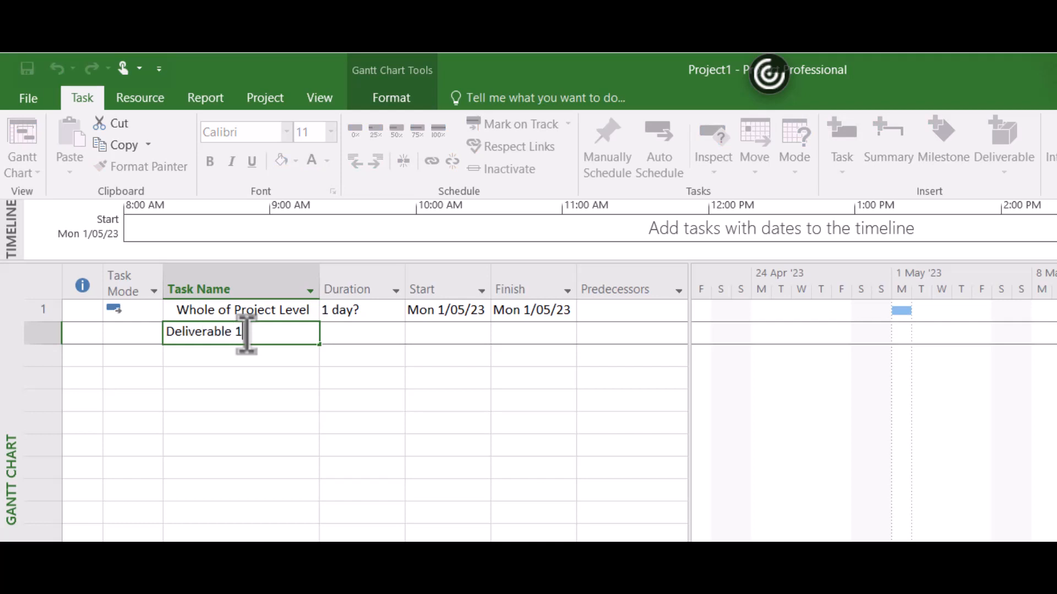
pyautogui.click(276, 354)
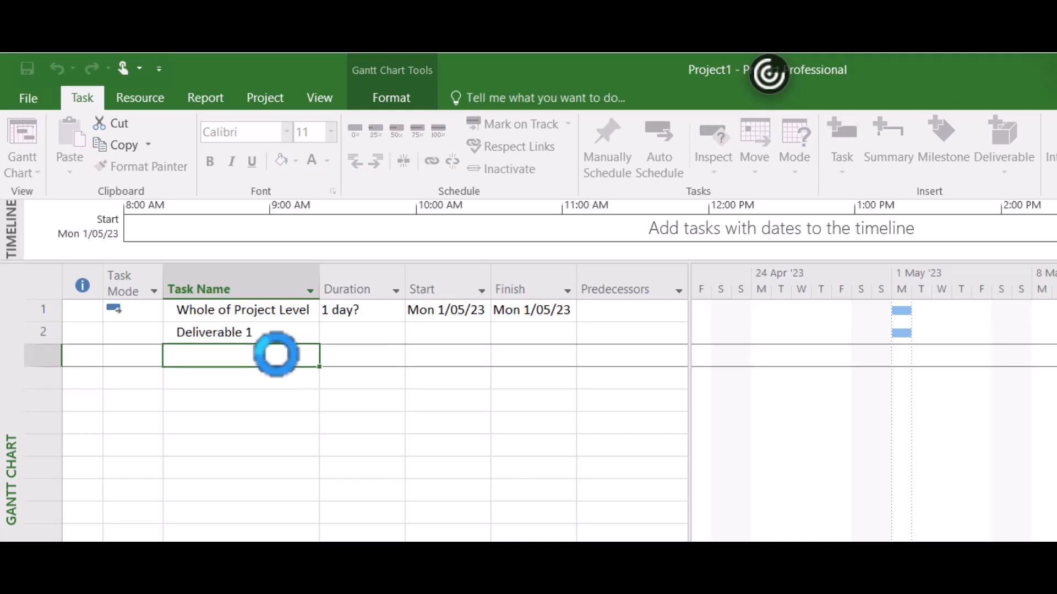
# Add Workpackage 1 followed by Activity 1, Activity 2 and Activity 3 as tasks 3–6.
pyautogui.write('Workpackag')
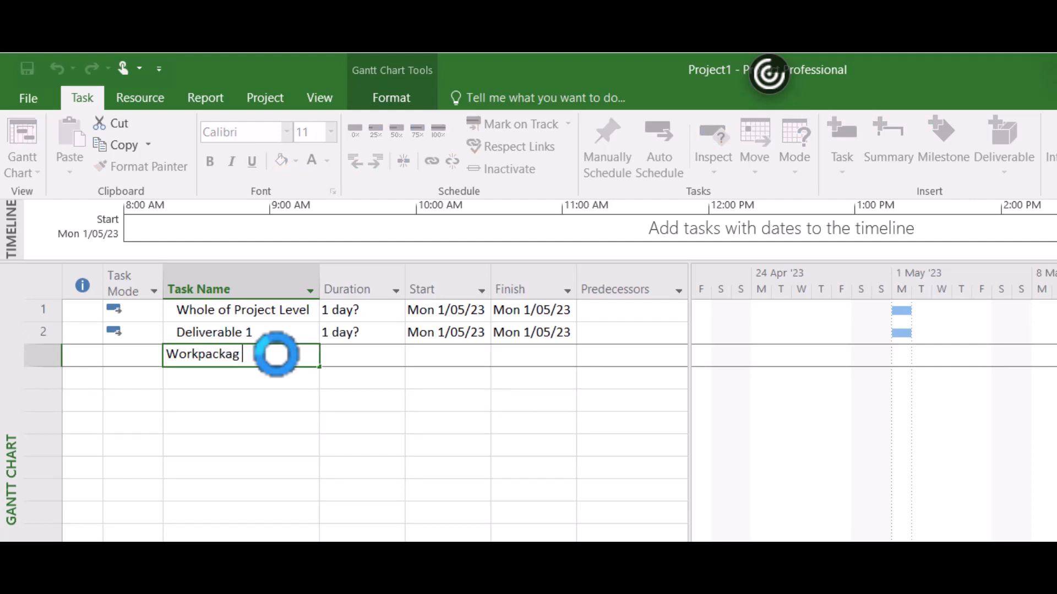
pyautogui.write('e 1')
pyautogui.press('Return')
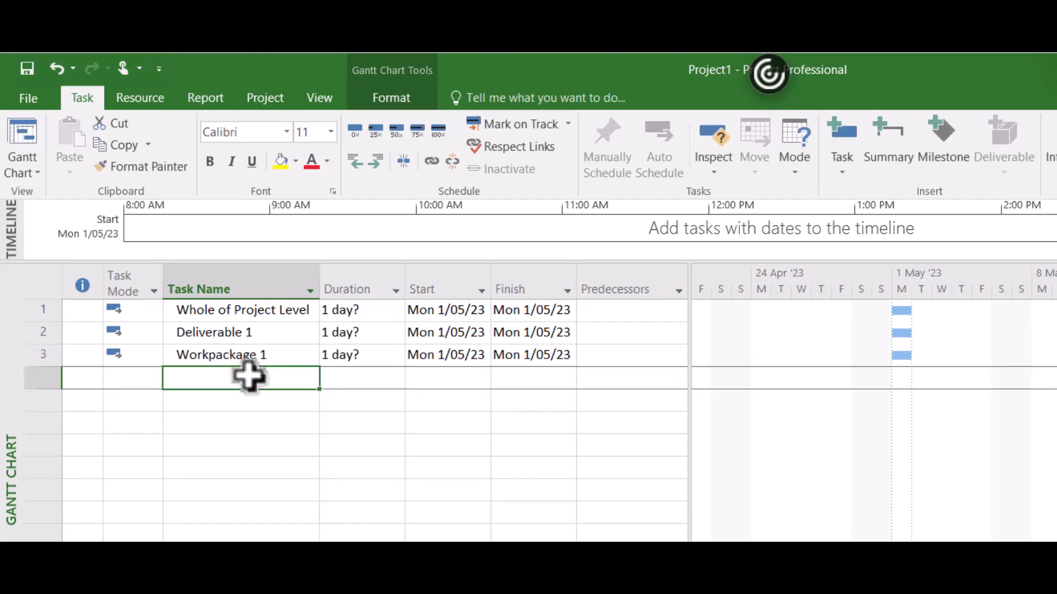
pyautogui.write('Act')
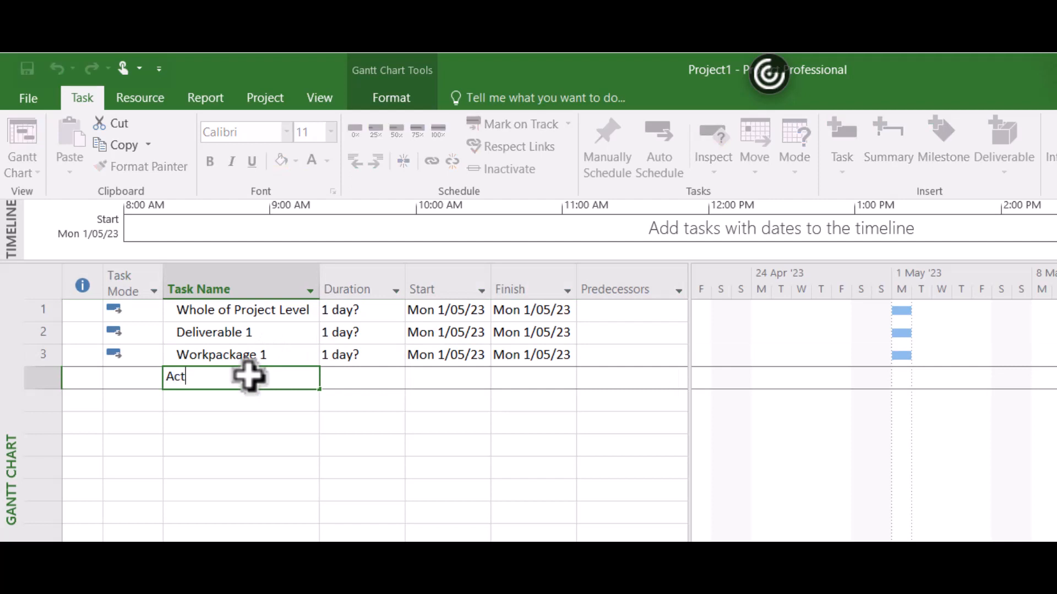
pyautogui.write('ivity 1')
pyautogui.press('Return')
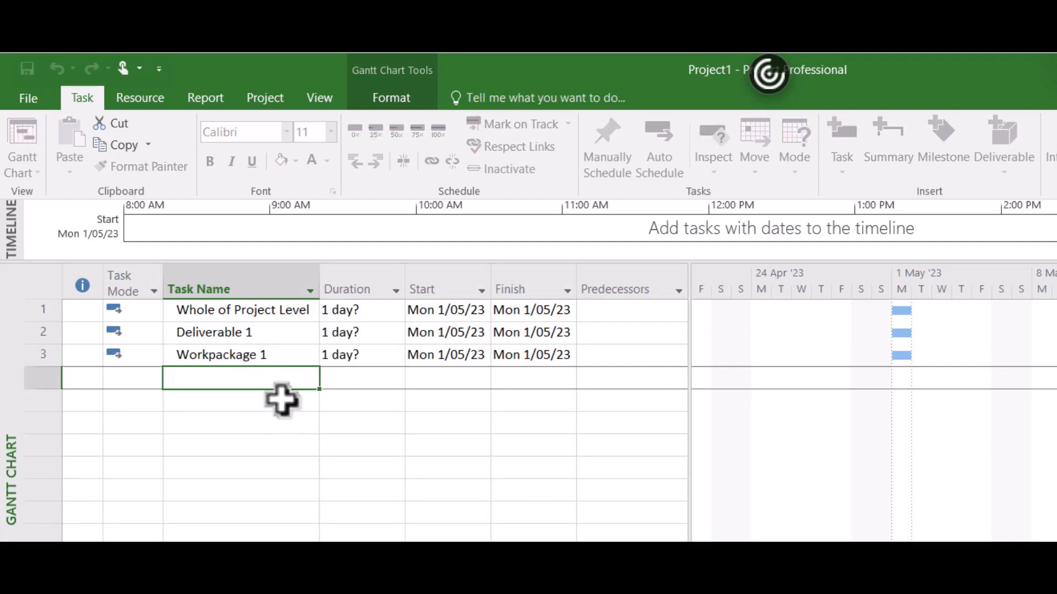
pyautogui.write('Activity 2')
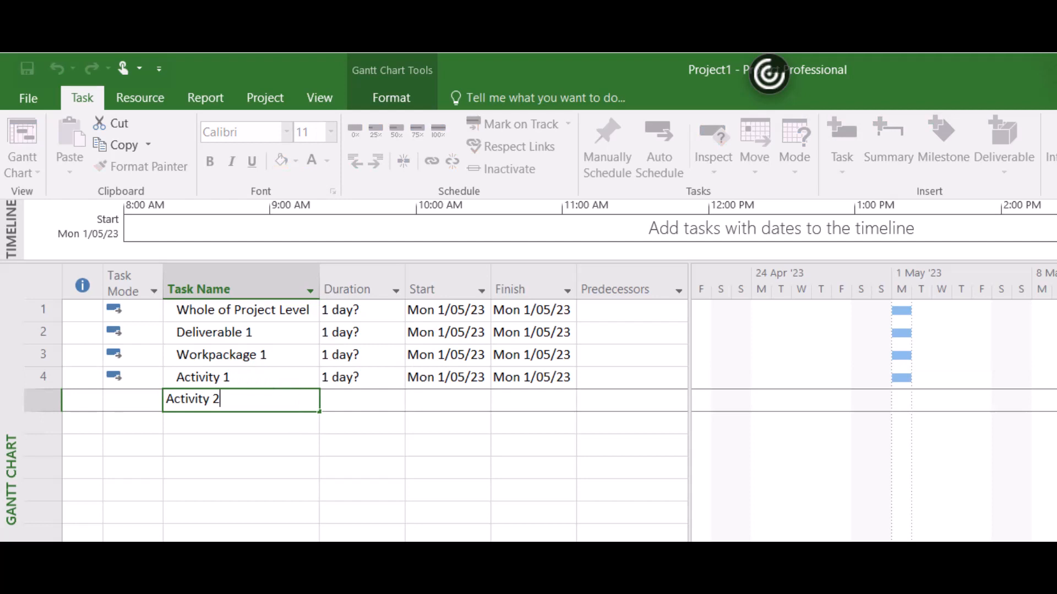
pyautogui.click(254, 419)
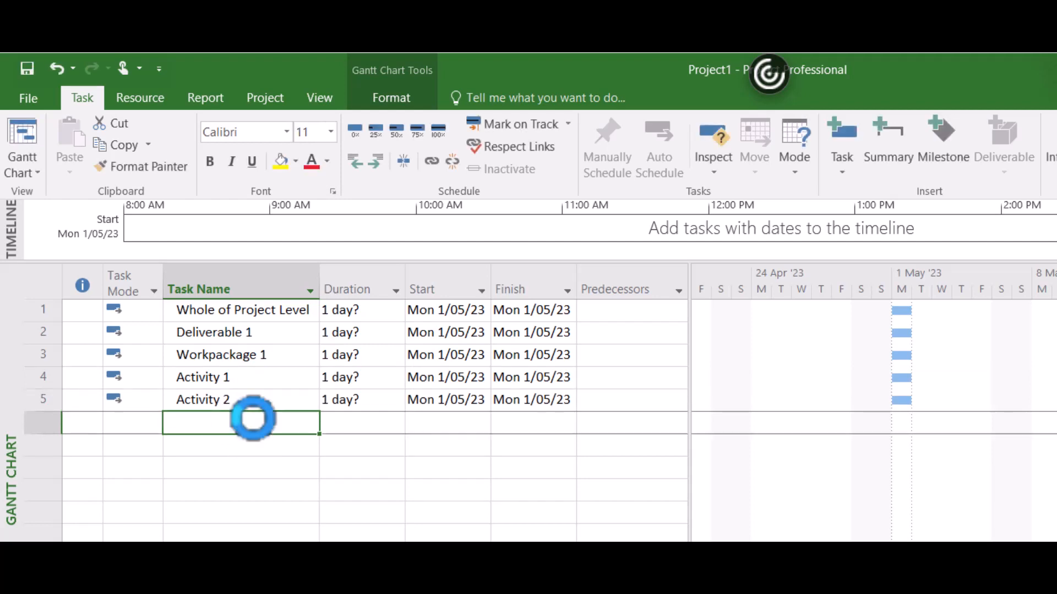
pyautogui.write('Activity 3')
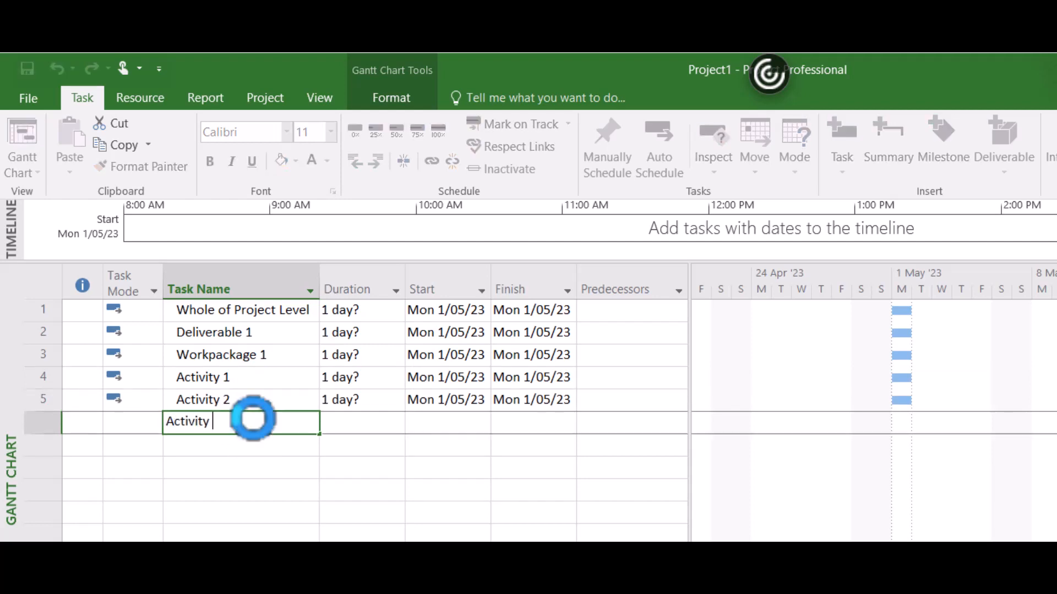
pyautogui.click(271, 472)
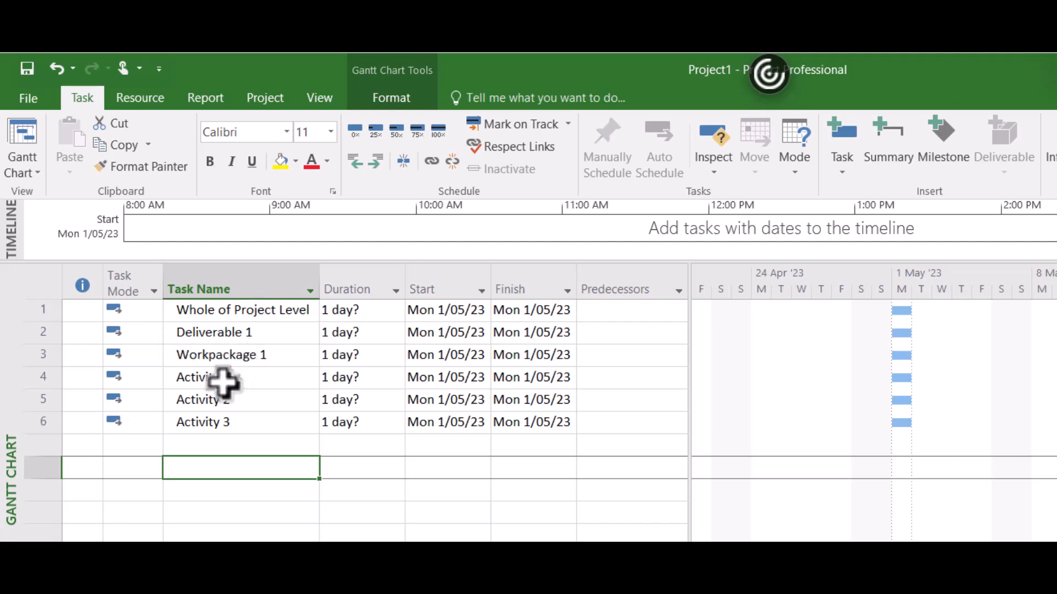
# Add Workpackage 2 below Activity 3, with an Activity 1 task under it.
pyautogui.click(214, 446)
pyautogui.write('Work')
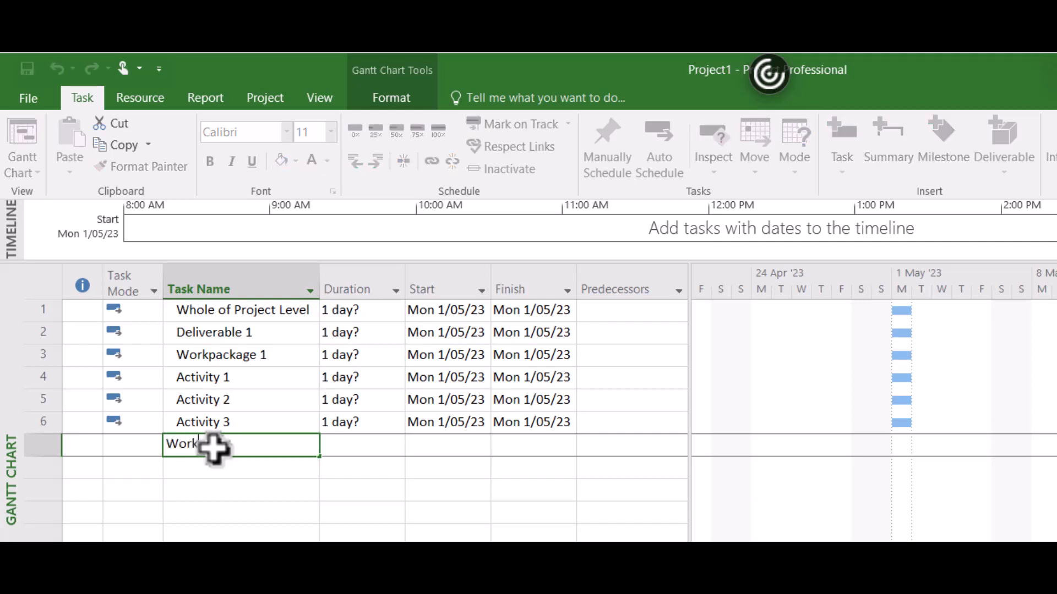
pyautogui.write('package 2')
pyautogui.click(264, 474)
pyautogui.write('Ac')
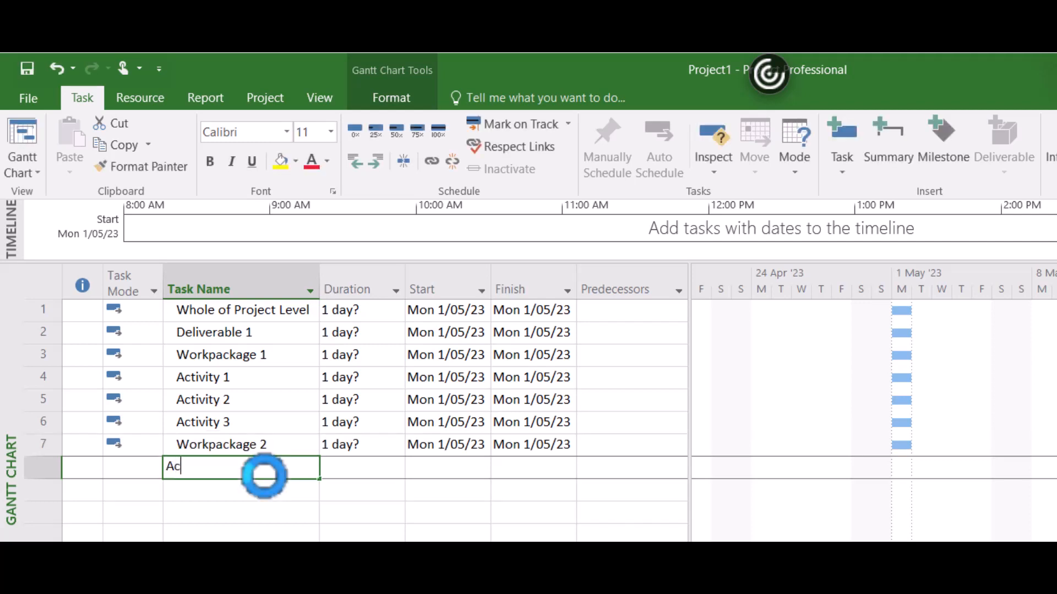
pyautogui.write('tivity 1')
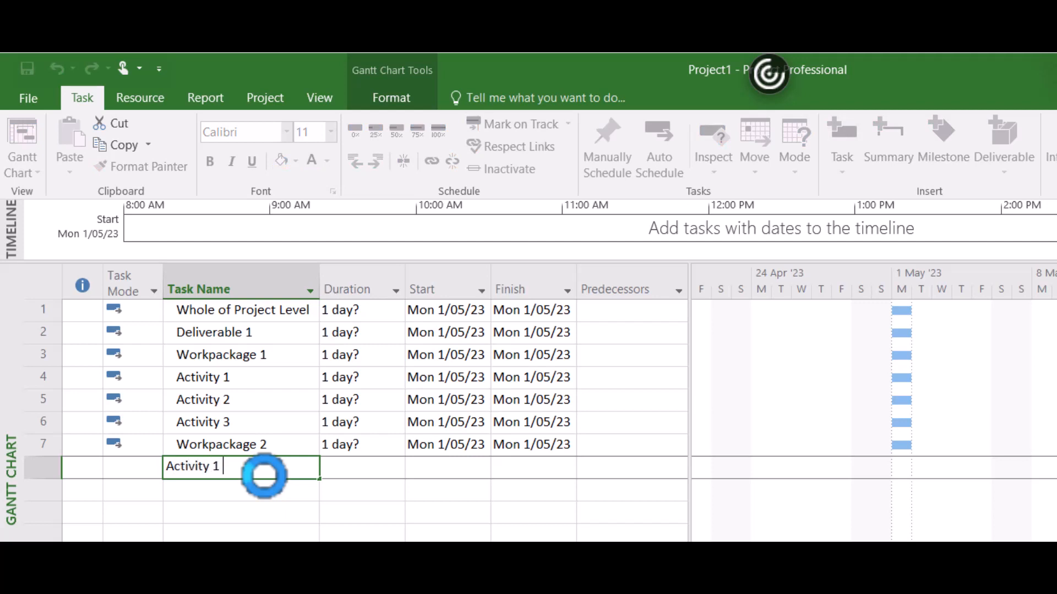
pyautogui.click(283, 401)
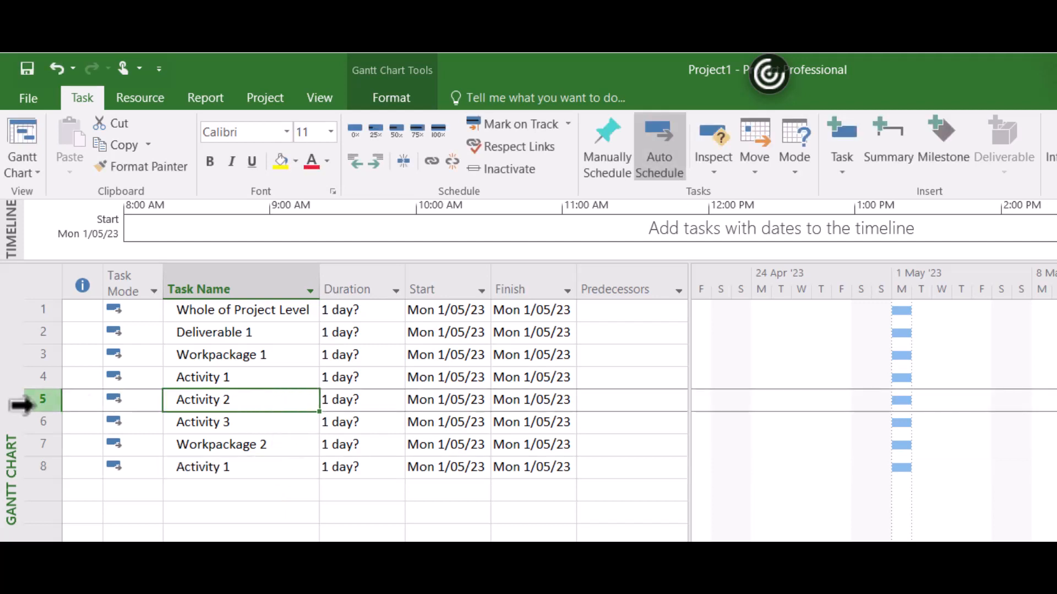
# Copy the Activity 2 and Activity 3 rows and paste them into rows 9–10.
pyautogui.moveTo(30, 402); pyautogui.dragTo(33, 425)
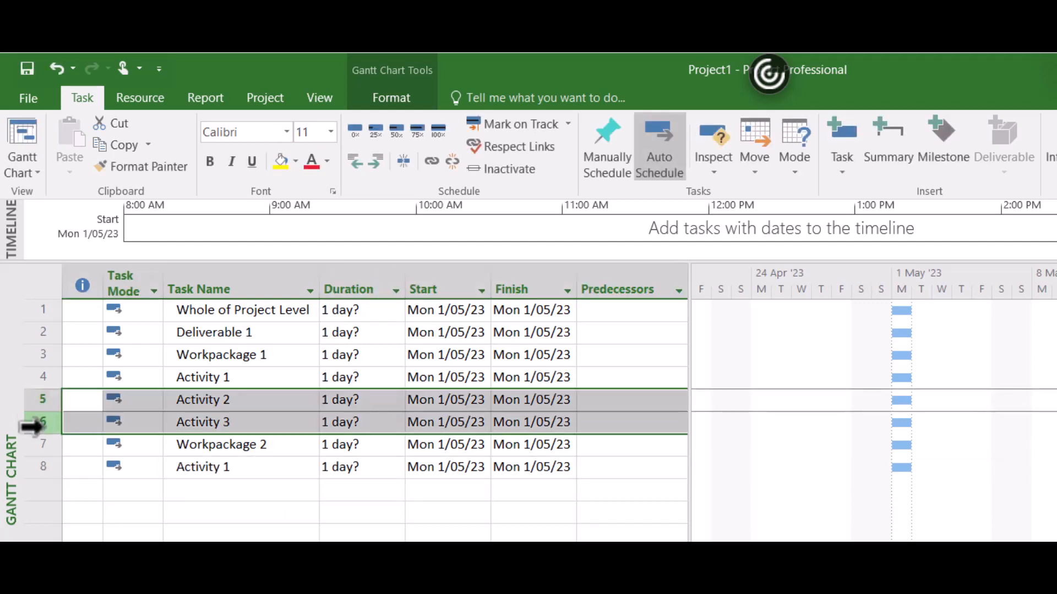
pyautogui.rightClick(236, 425)
pyautogui.click(283, 357)
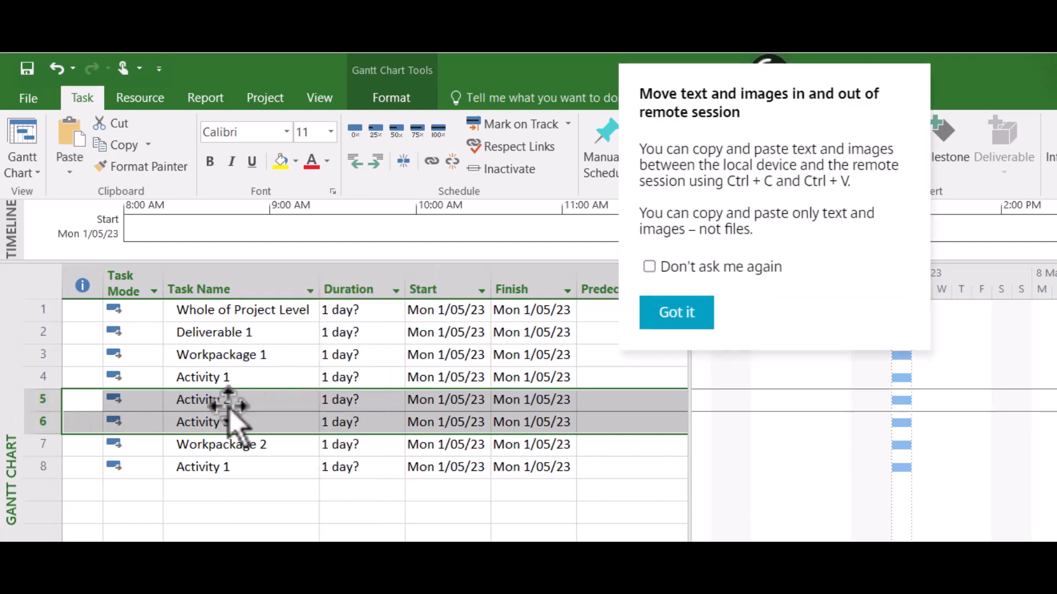
pyautogui.click(675, 322)
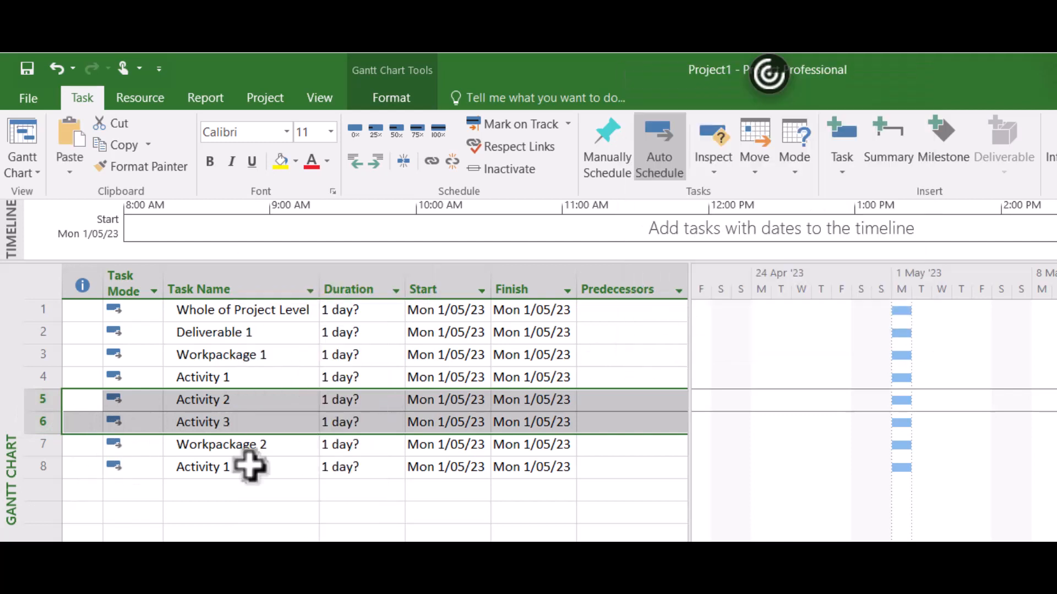
pyautogui.click(78, 493)
pyautogui.hotkey('ctrl', 'v')
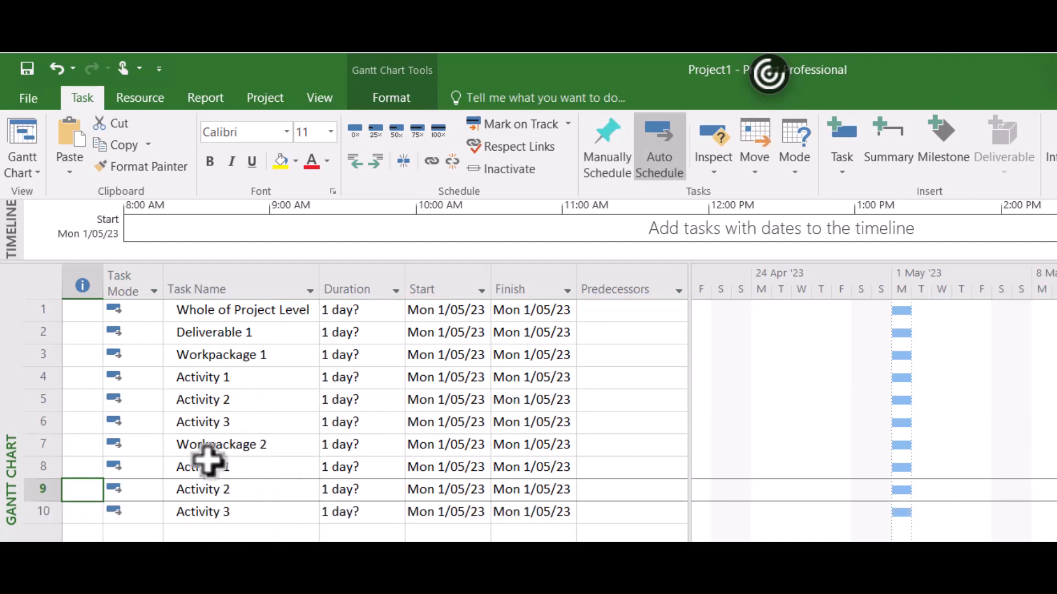
pyautogui.click(82, 556)
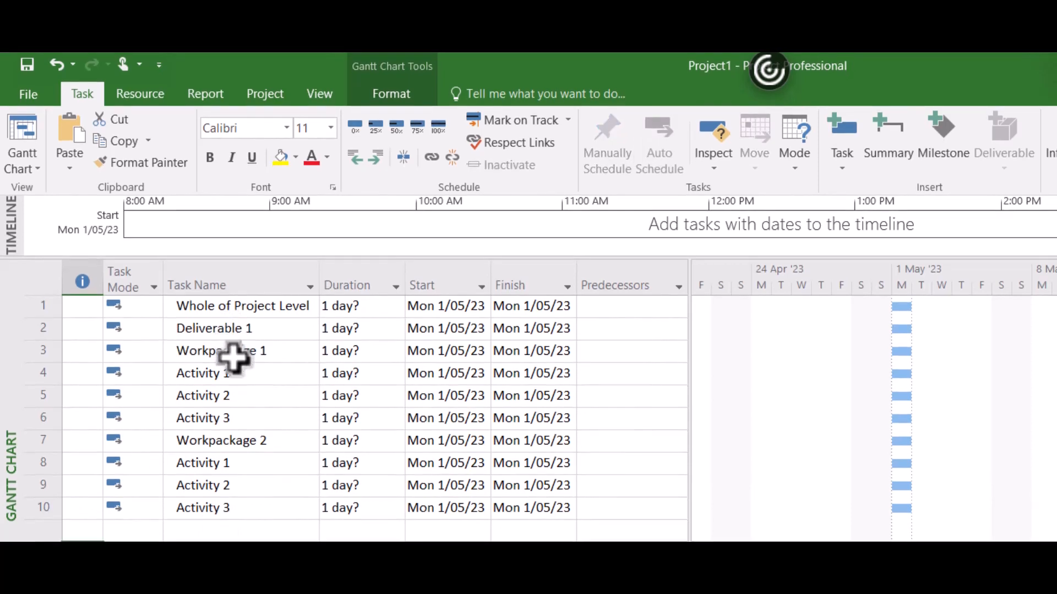
# Duplicate the rows 2–10 deliverable block at row 11 and rename it Deliverable 2.
pyautogui.moveTo(22, 254); pyautogui.dragTo(24, 432)
pyautogui.rightClick(227, 288)
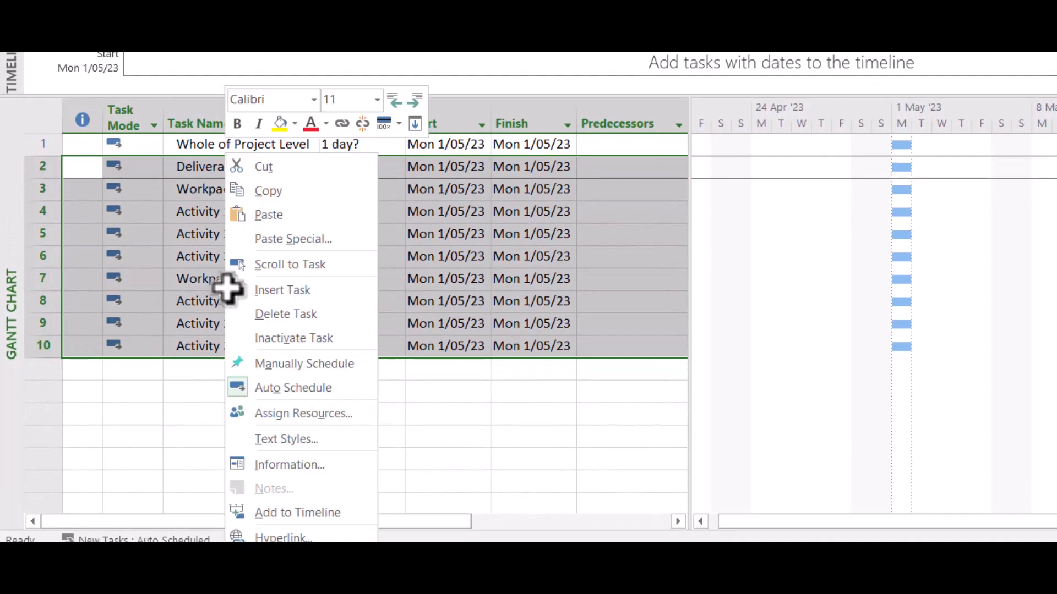
pyautogui.click(286, 193)
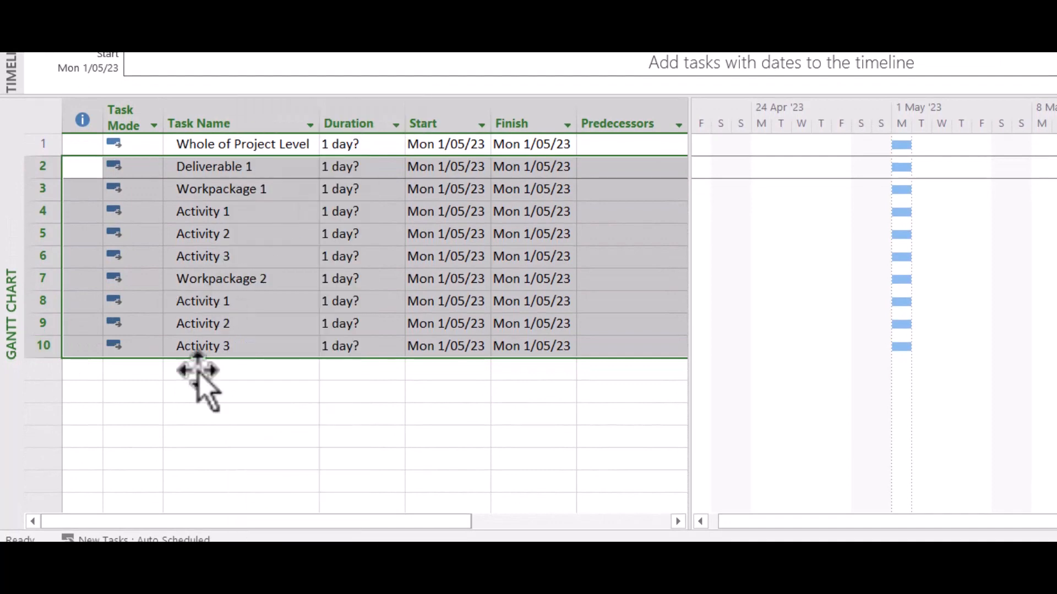
pyautogui.click(83, 367)
pyautogui.hotkey('ctrl', 'v')
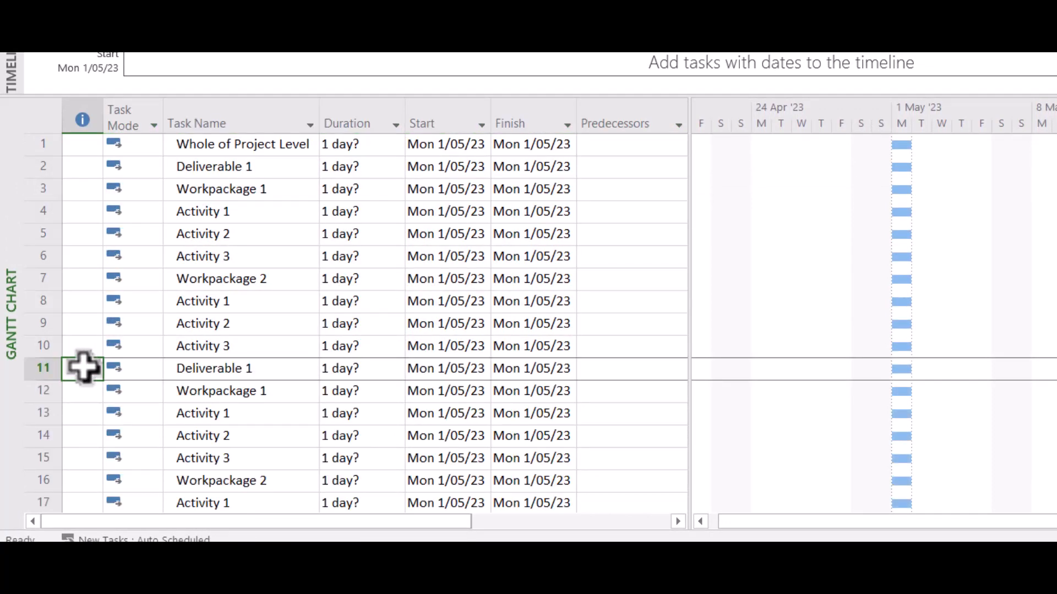
pyautogui.click(261, 368)
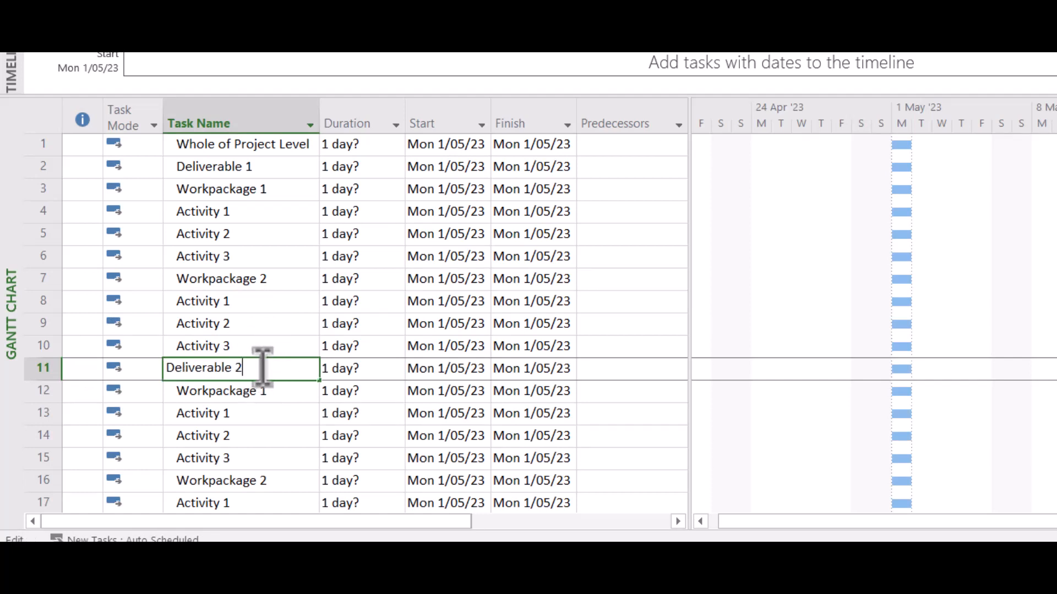
pyautogui.click(271, 434)
pyautogui.scroll(-2, 289, 370)
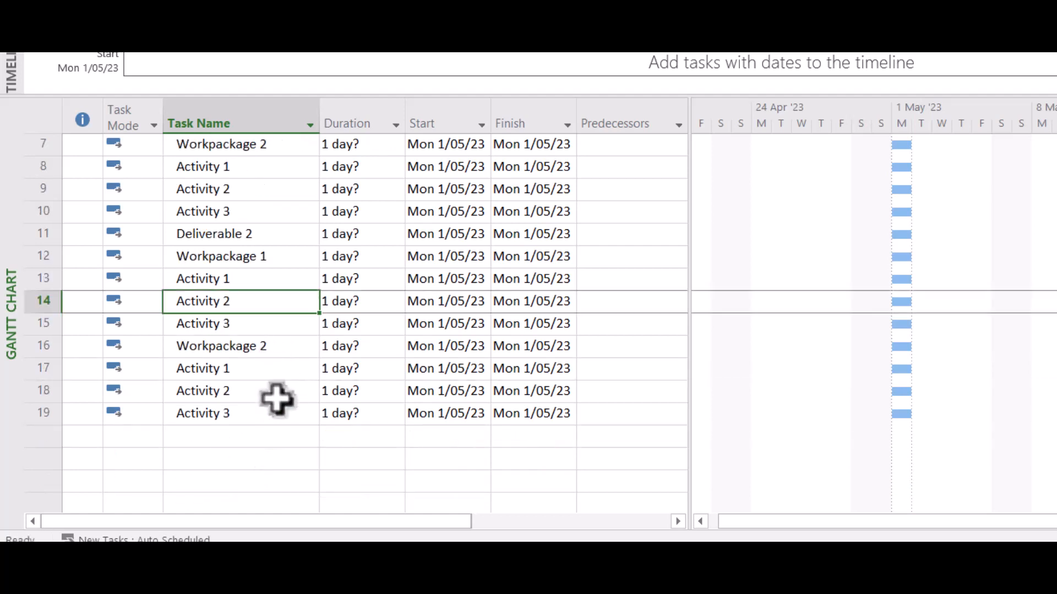
pyautogui.scroll(2, 278, 404)
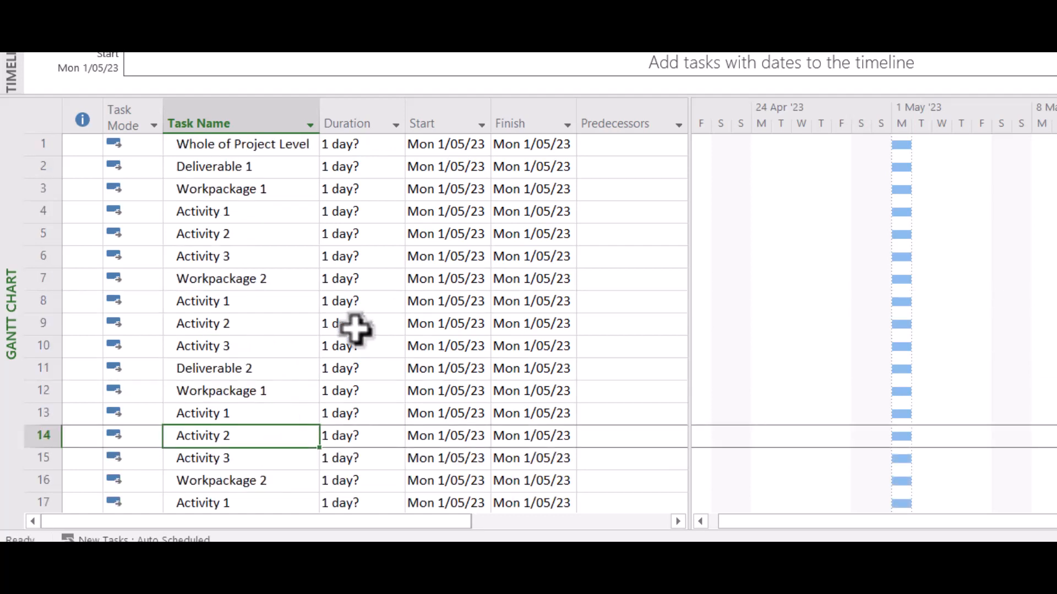
pyautogui.scroll(-2, 245, 253)
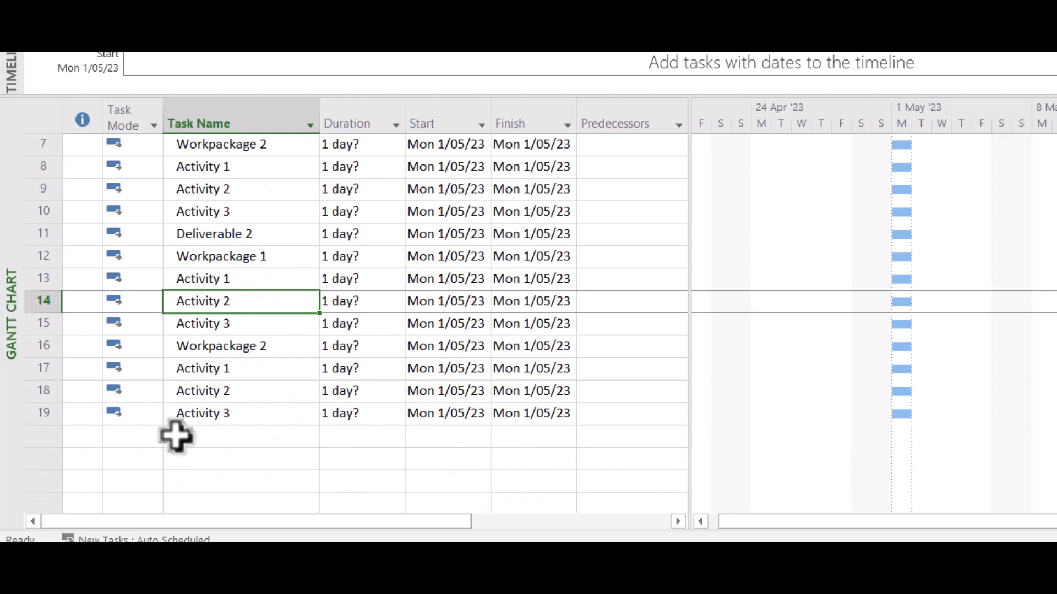
pyautogui.scroll(2, 267, 491)
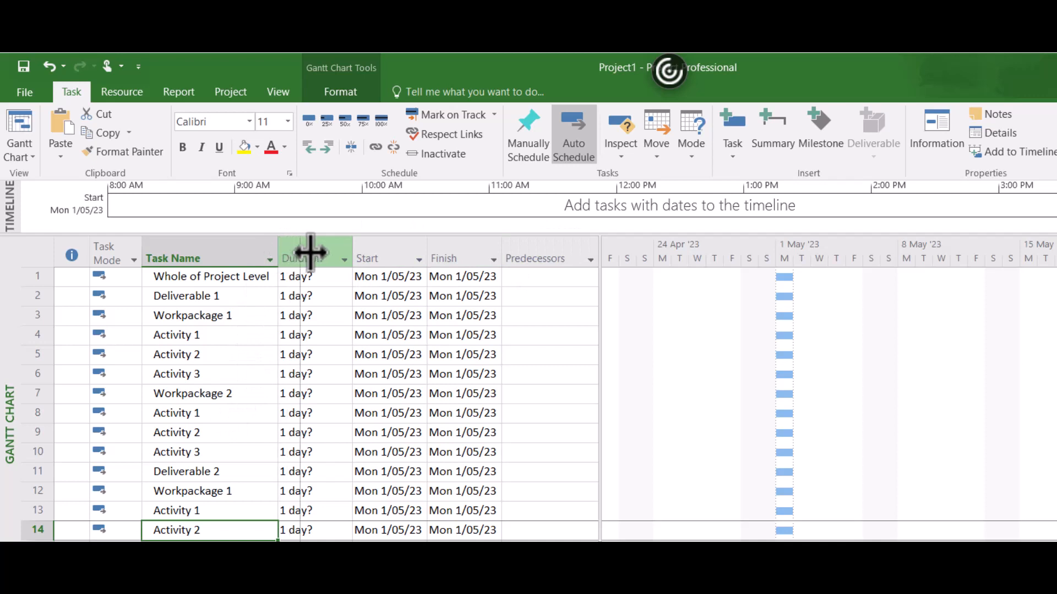
# Narrow the Task Name column and drag the table/Gantt splitter to resize the table.
pyautogui.moveTo(311, 253)
pyautogui.mouseDown()
pyautogui.moveTo(275, 252)
pyautogui.moveTo(295, 251)
pyautogui.mouseUp()
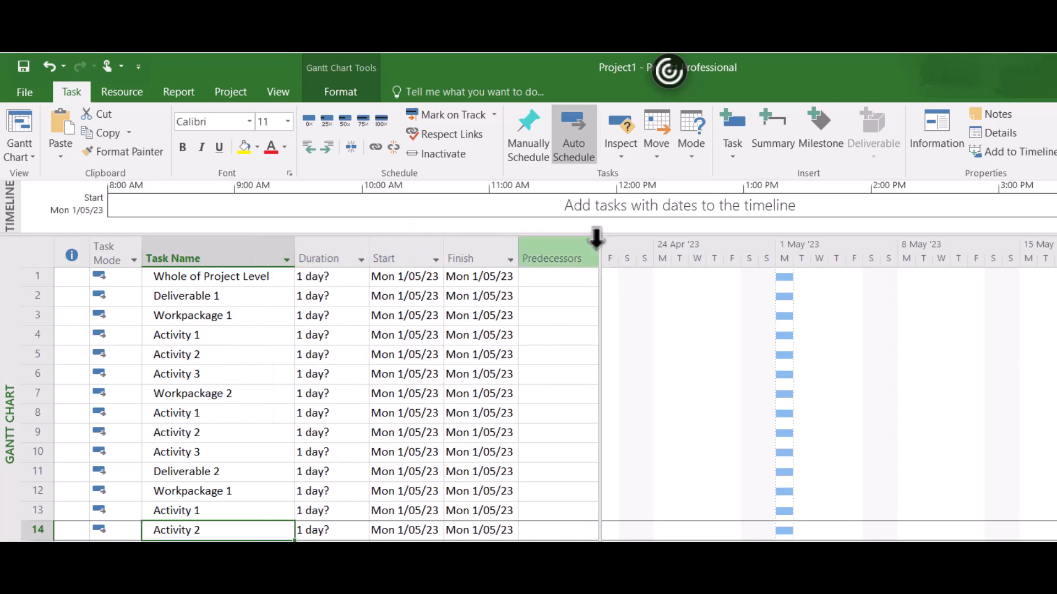
pyautogui.moveTo(603, 262); pyautogui.dragTo(745, 254)
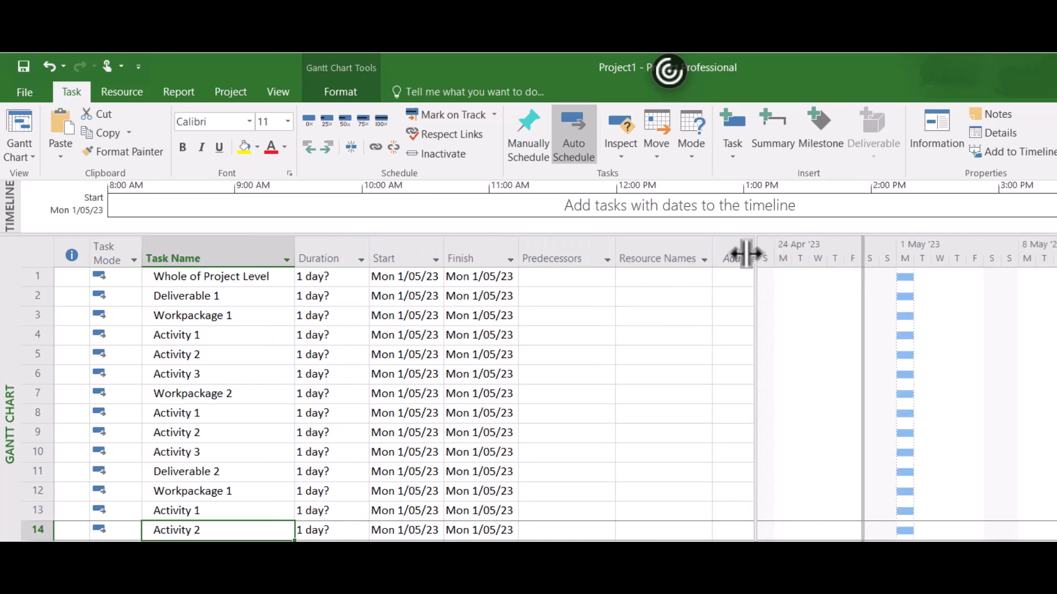
pyautogui.moveTo(866, 262); pyautogui.dragTo(599, 267)
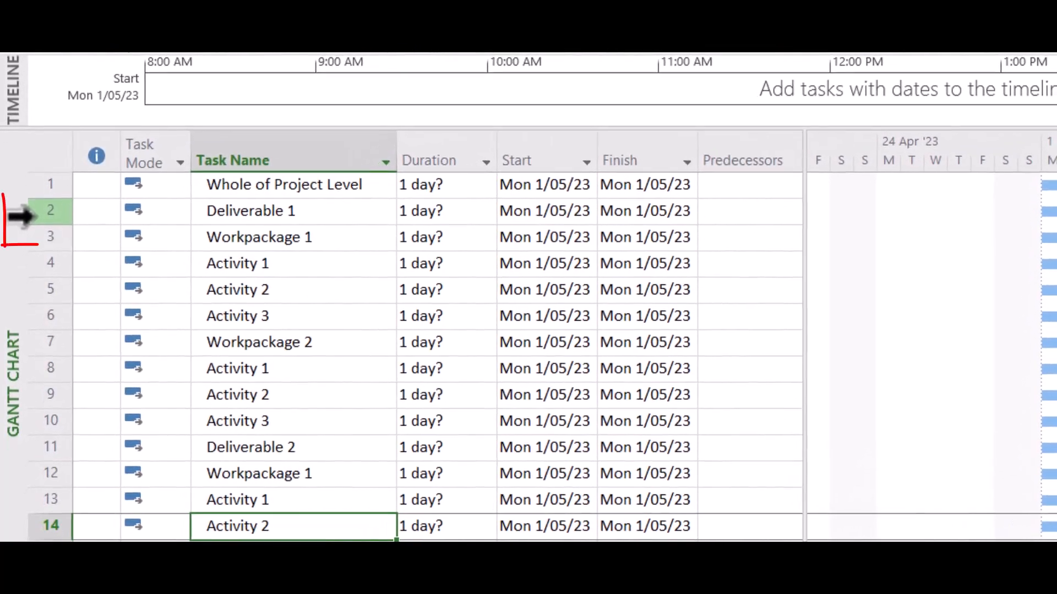
# Indent rows 2–19 under Whole of Project Level, then rows 3–10 under Deliverable 1.
pyautogui.click(15, 287)
pyautogui.moveTo(22, 215); pyautogui.dragTo(110, 408)
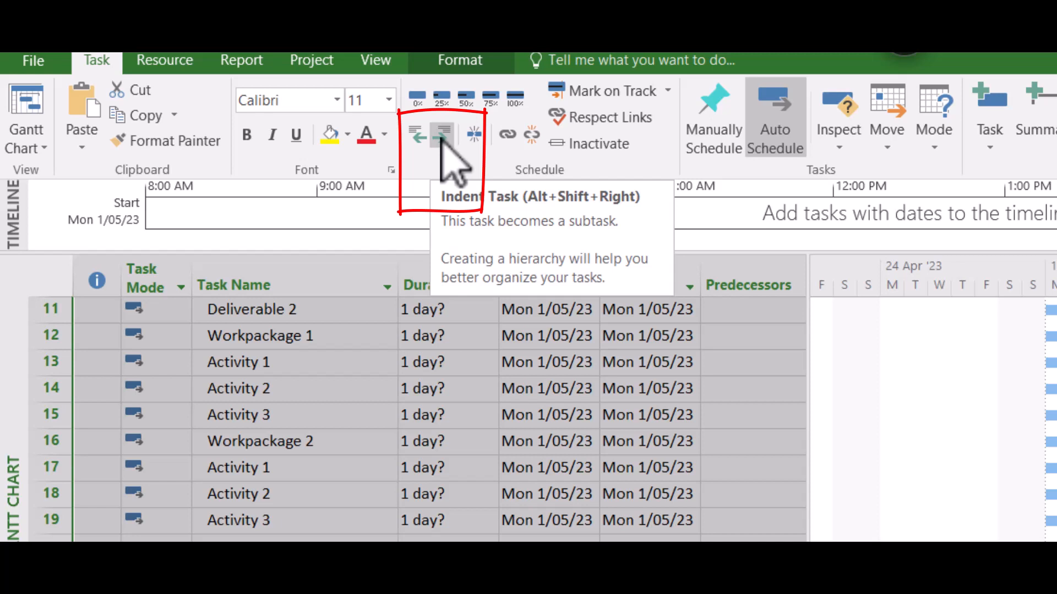
pyautogui.click(442, 137)
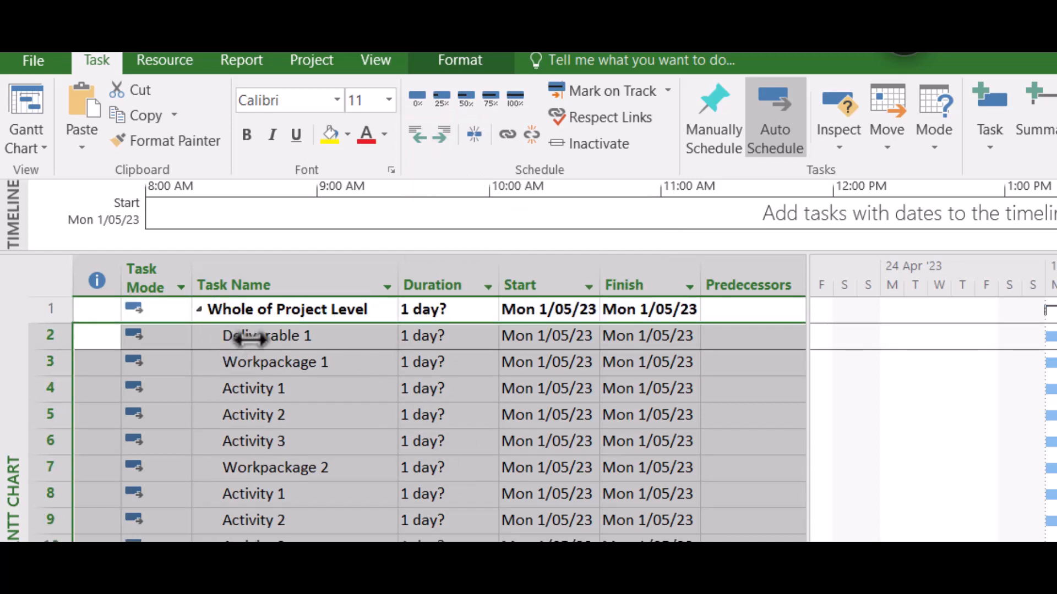
pyautogui.click(256, 383)
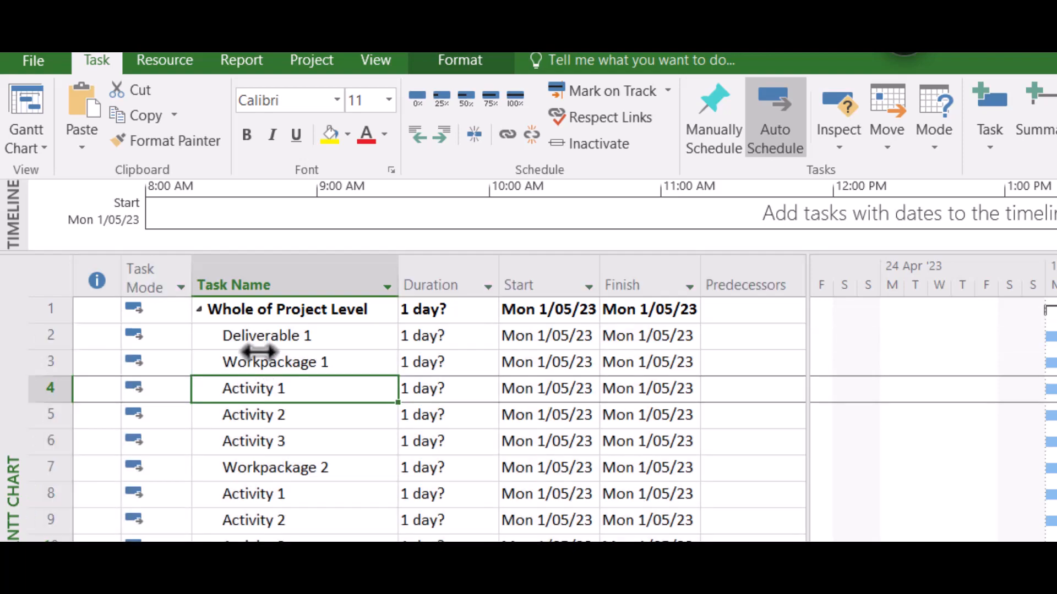
pyautogui.click(232, 362)
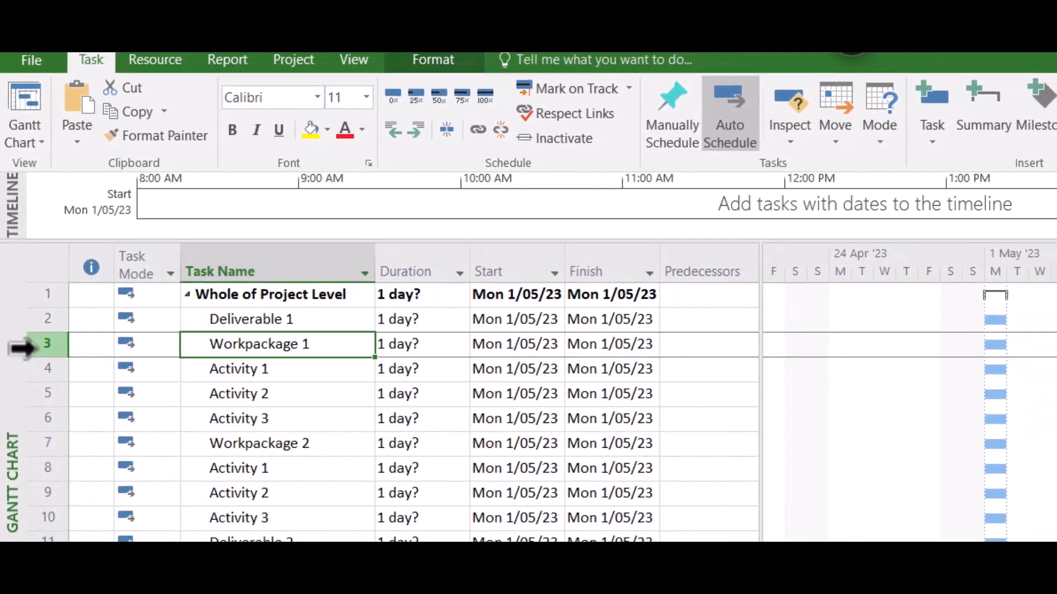
pyautogui.moveTo(48, 354); pyautogui.dragTo(41, 457)
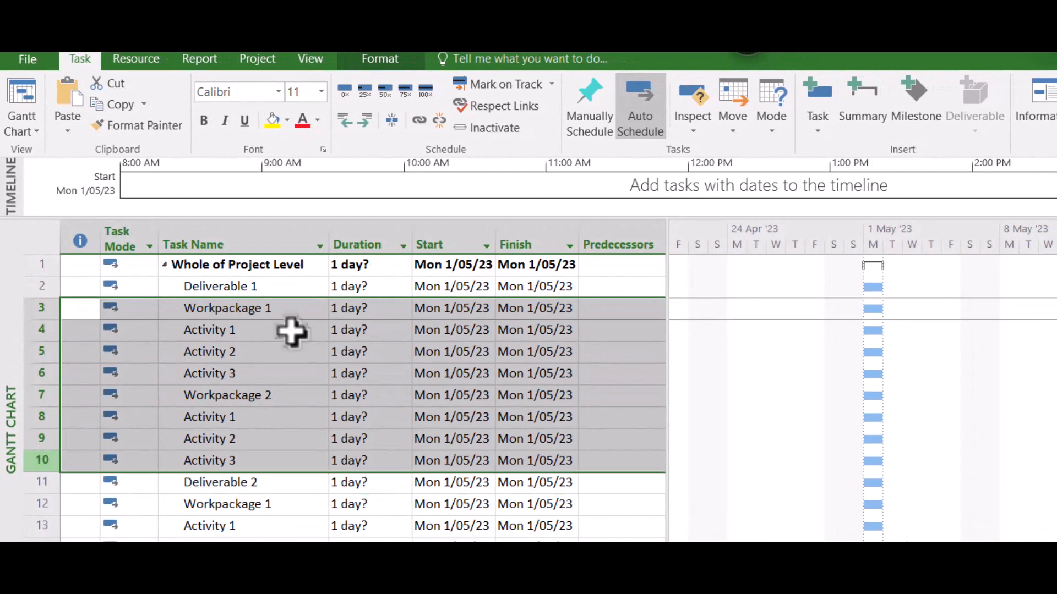
pyautogui.click(366, 120)
pyautogui.click(278, 304)
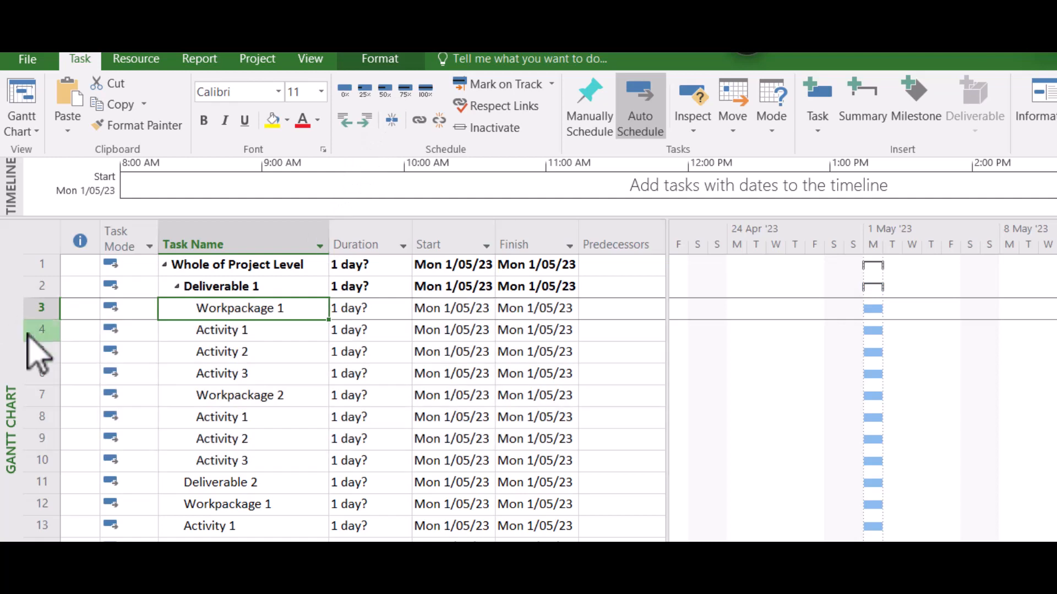
# Indent Activities 1–3 under Workpackage 1 and rows 8–10 under Workpackage 2.
pyautogui.moveTo(24, 331); pyautogui.dragTo(21, 381)
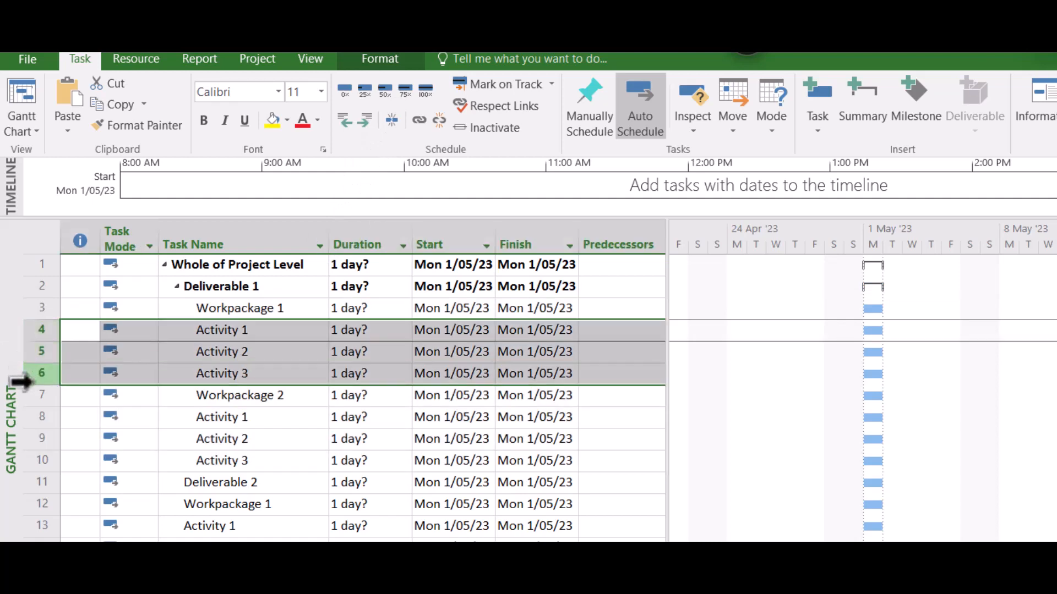
pyautogui.click(364, 124)
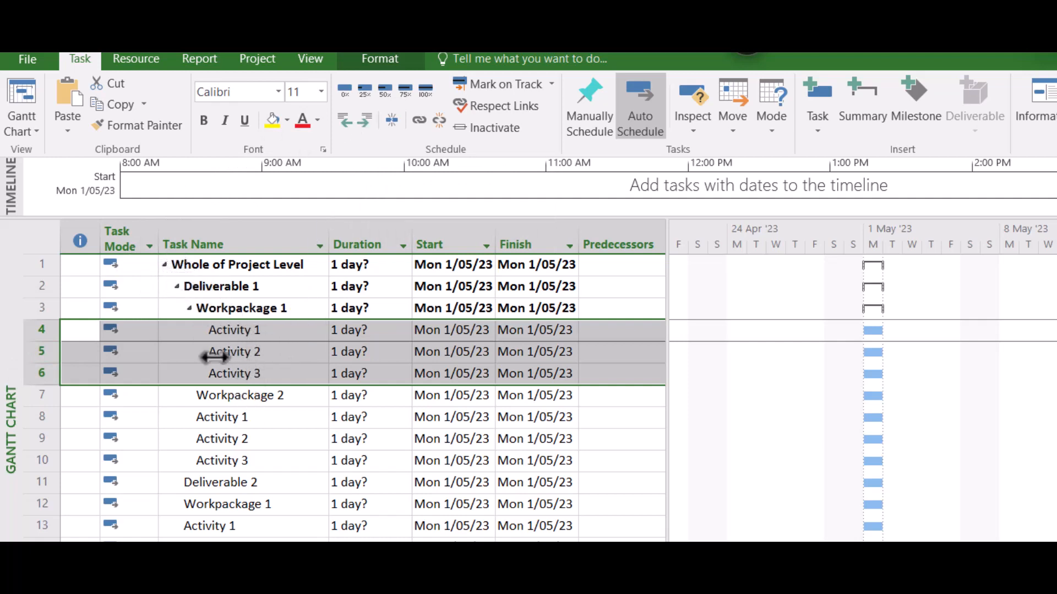
pyautogui.click(33, 417)
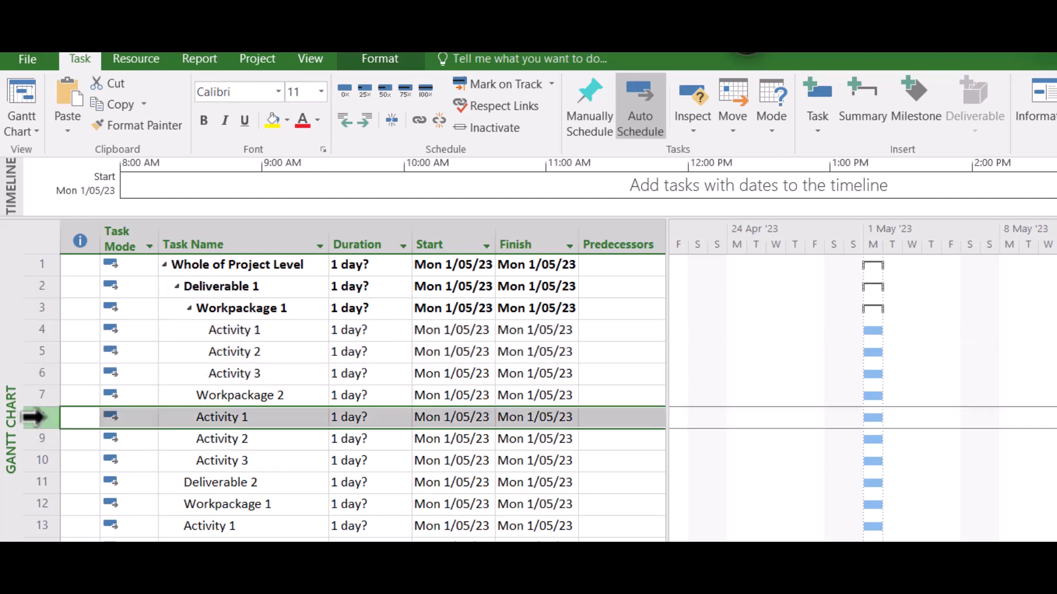
pyautogui.moveTo(34, 443); pyautogui.dragTo(34, 460)
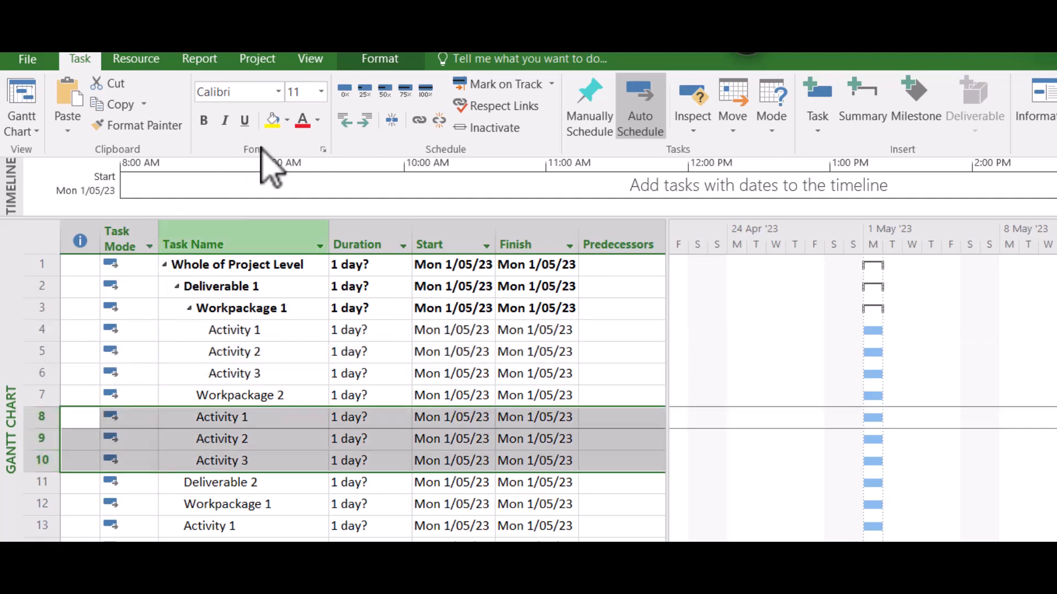
pyautogui.click(364, 120)
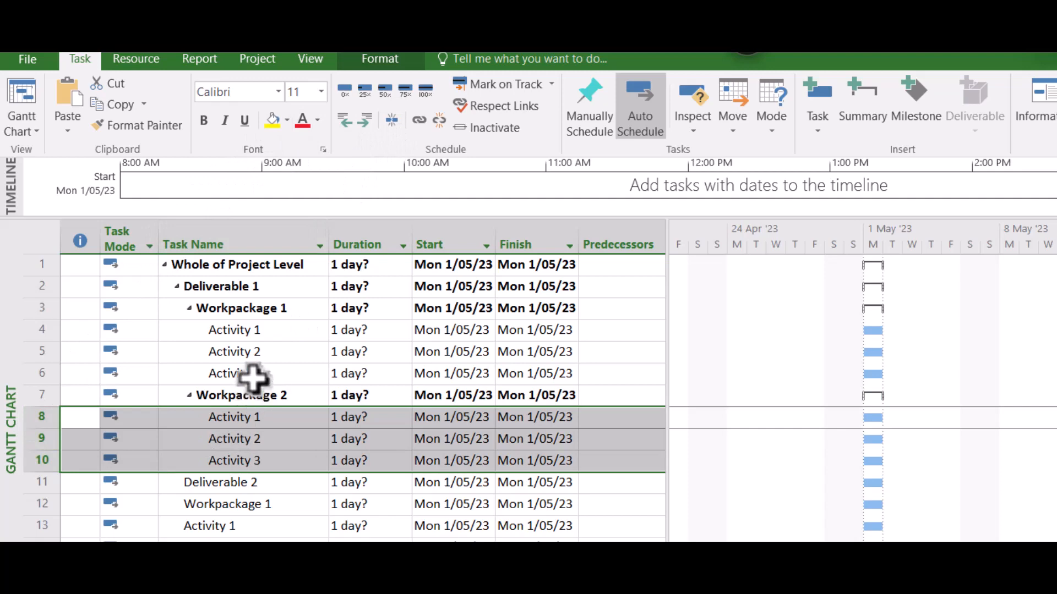
pyautogui.scroll(-1, 247, 386)
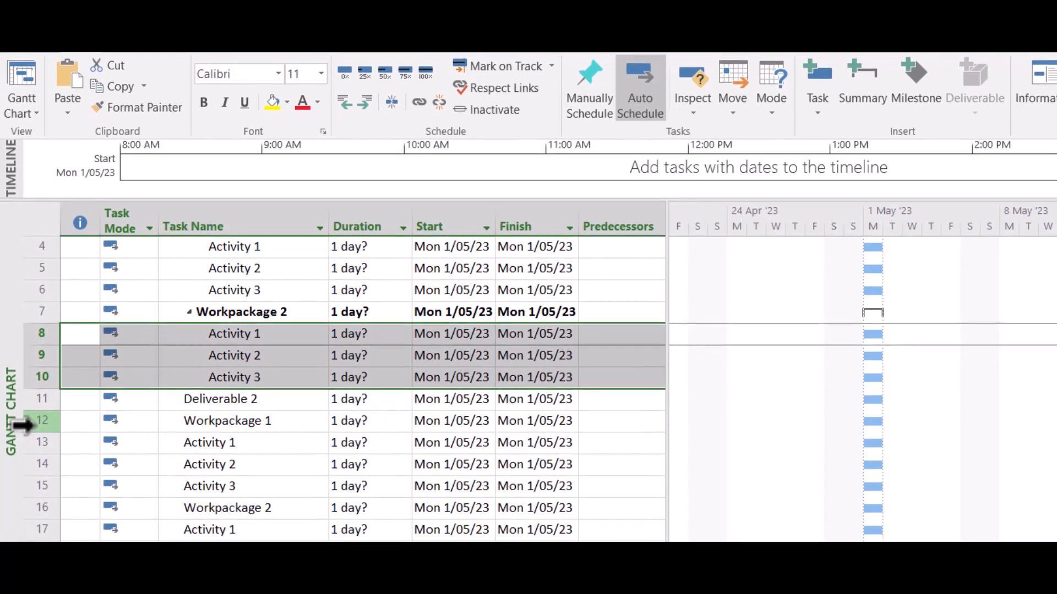
# Indent rows 12–19 under Deliverable 2, then rows 13–15 and 17–19 under their work packages.
pyautogui.moveTo(28, 436); pyautogui.dragTo(27, 593)
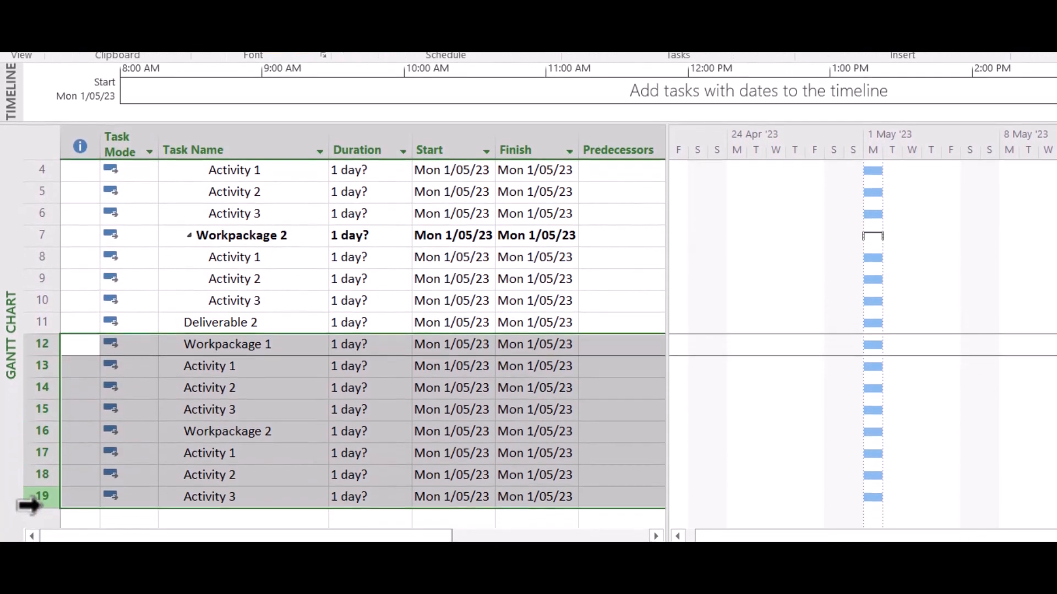
pyautogui.click(375, 56)
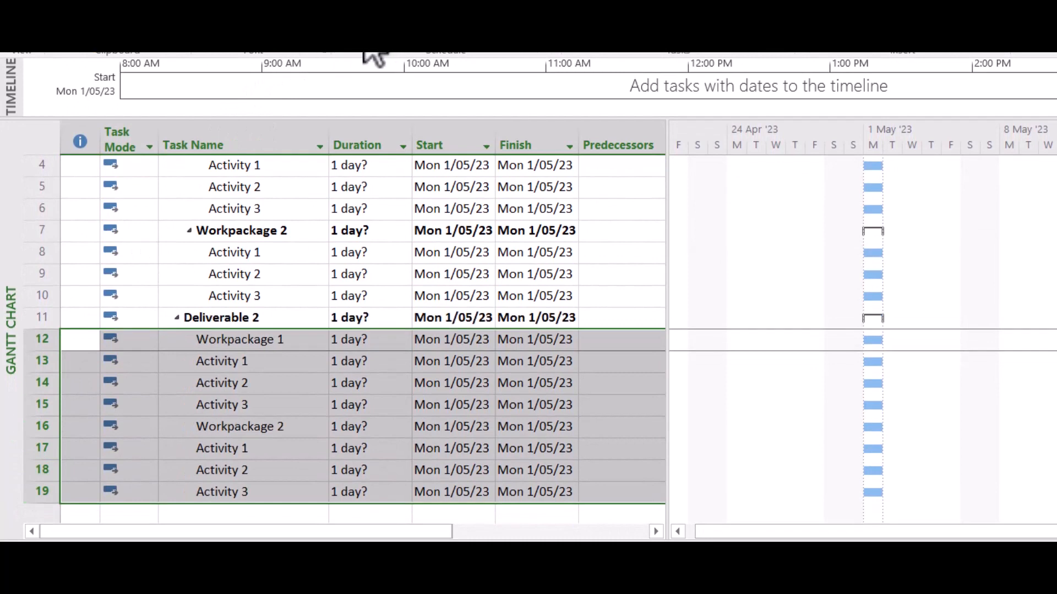
pyautogui.click(231, 368)
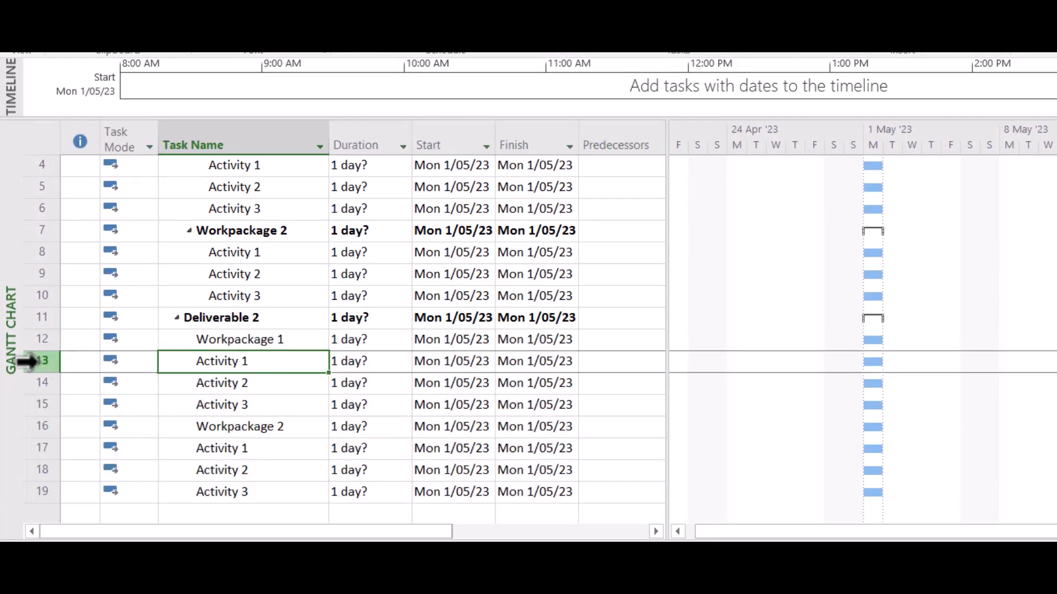
pyautogui.moveTo(40, 361); pyautogui.dragTo(33, 416)
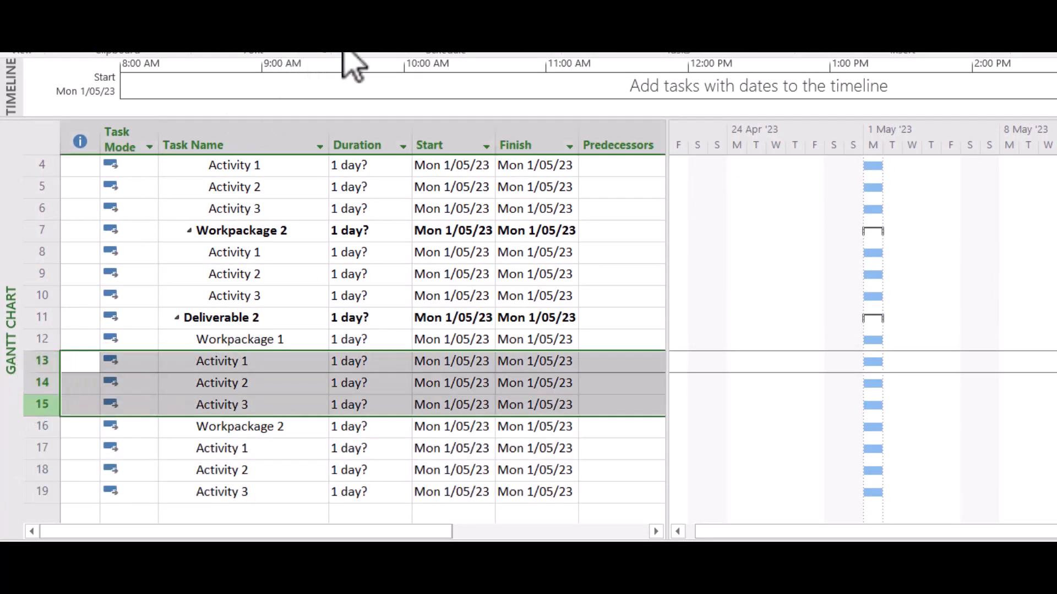
pyautogui.click(374, 54)
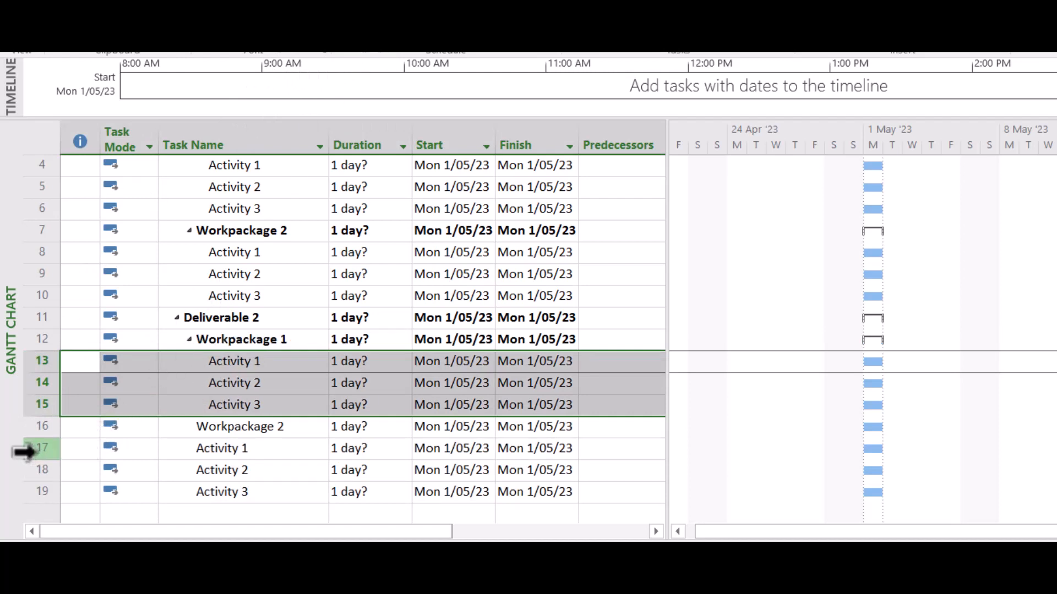
pyautogui.moveTo(33, 448); pyautogui.dragTo(33, 509)
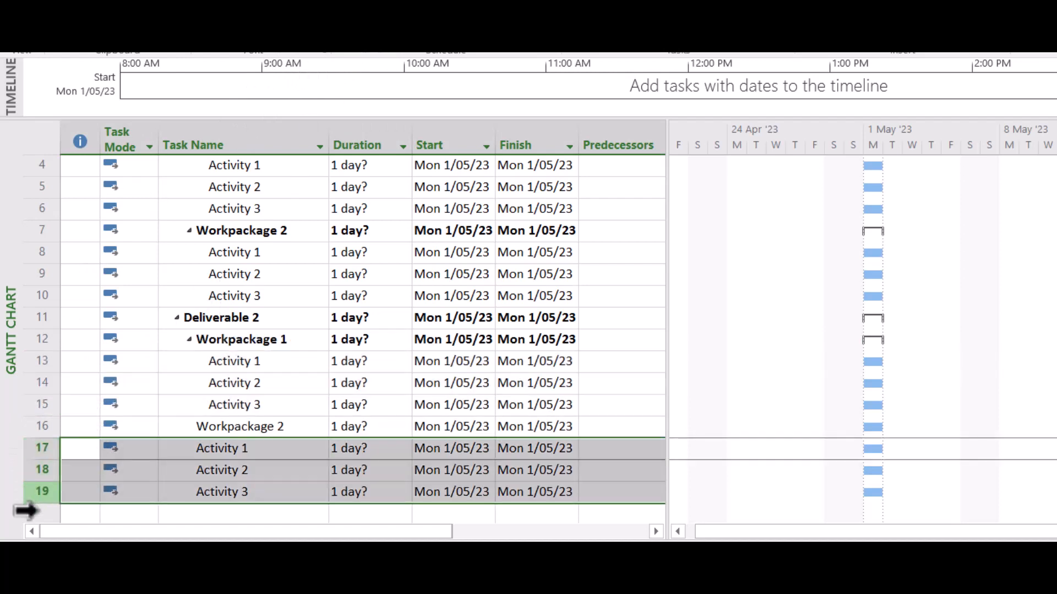
pyautogui.click(374, 54)
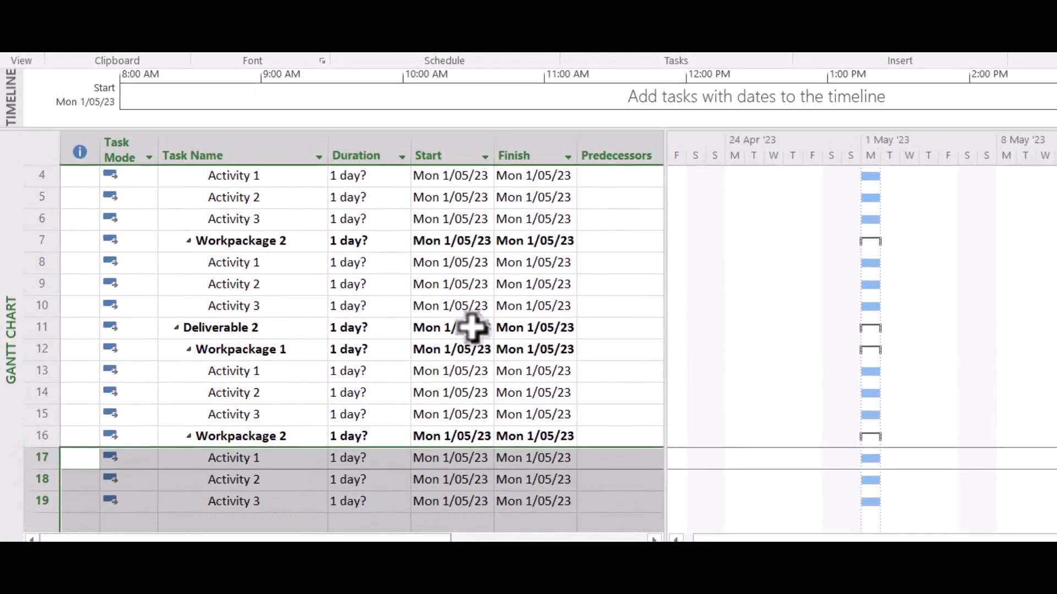
pyautogui.scroll(1, 472, 329)
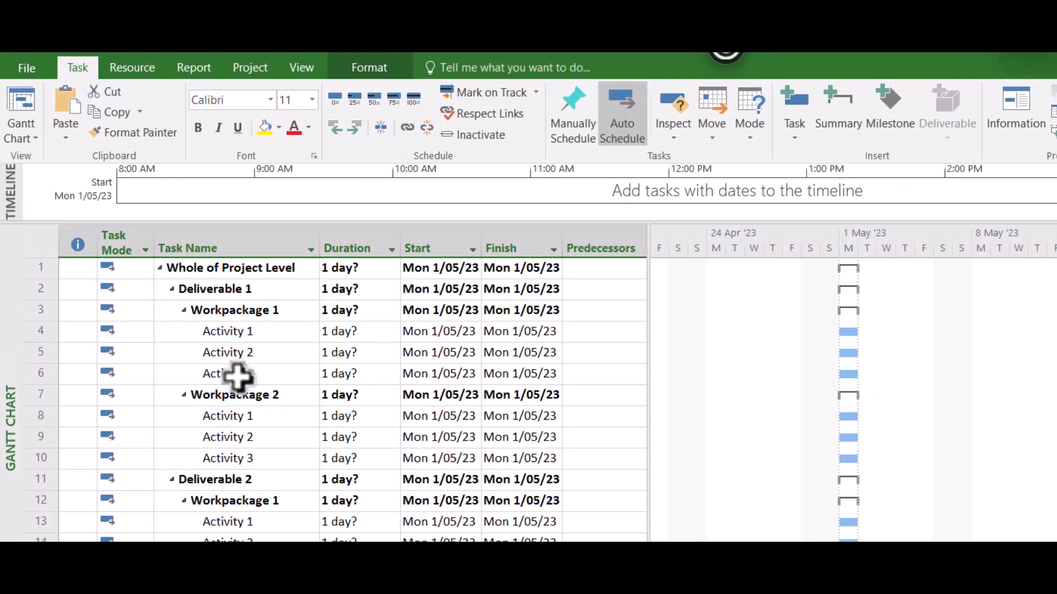
pyautogui.click(190, 376)
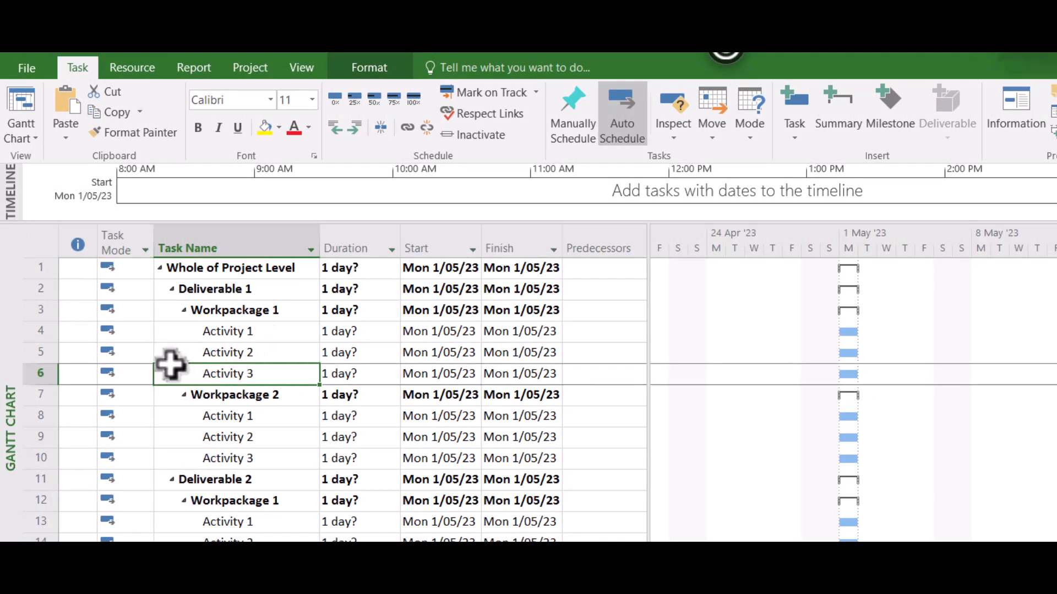
pyautogui.click(21, 376)
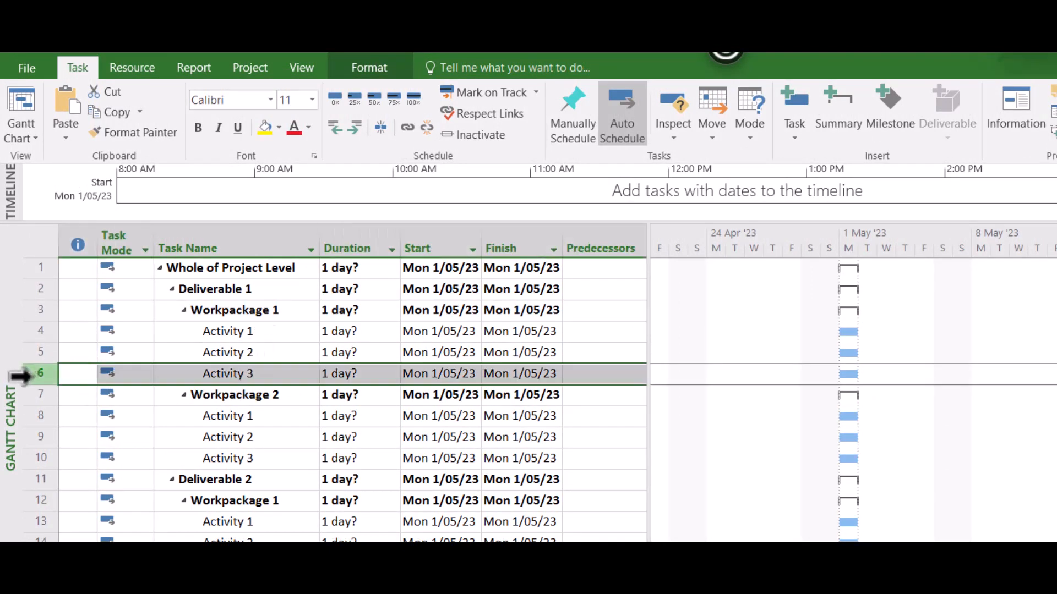
pyautogui.click(797, 106)
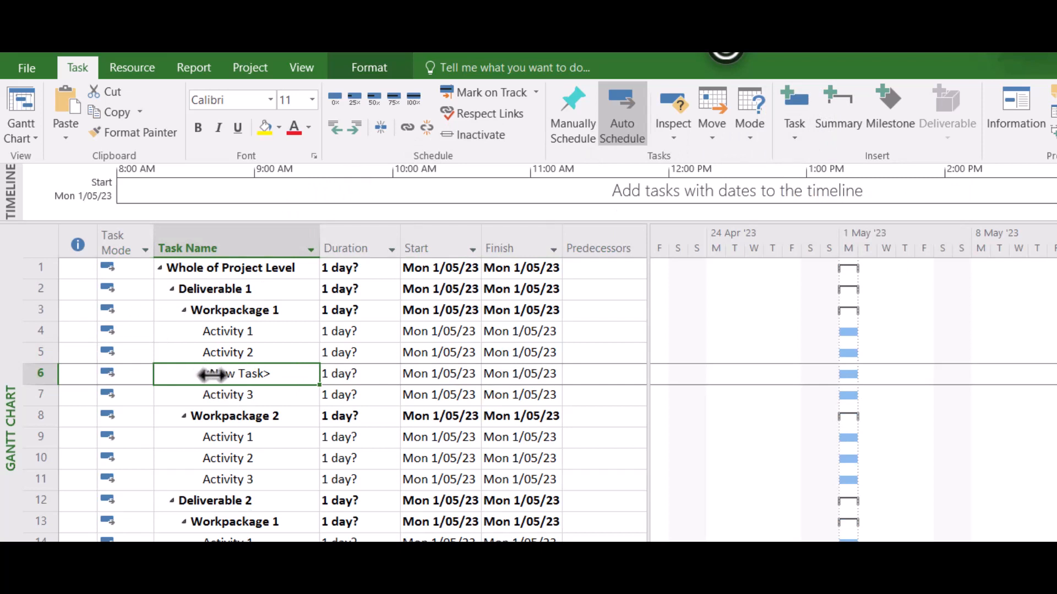
pyautogui.press('Delete')
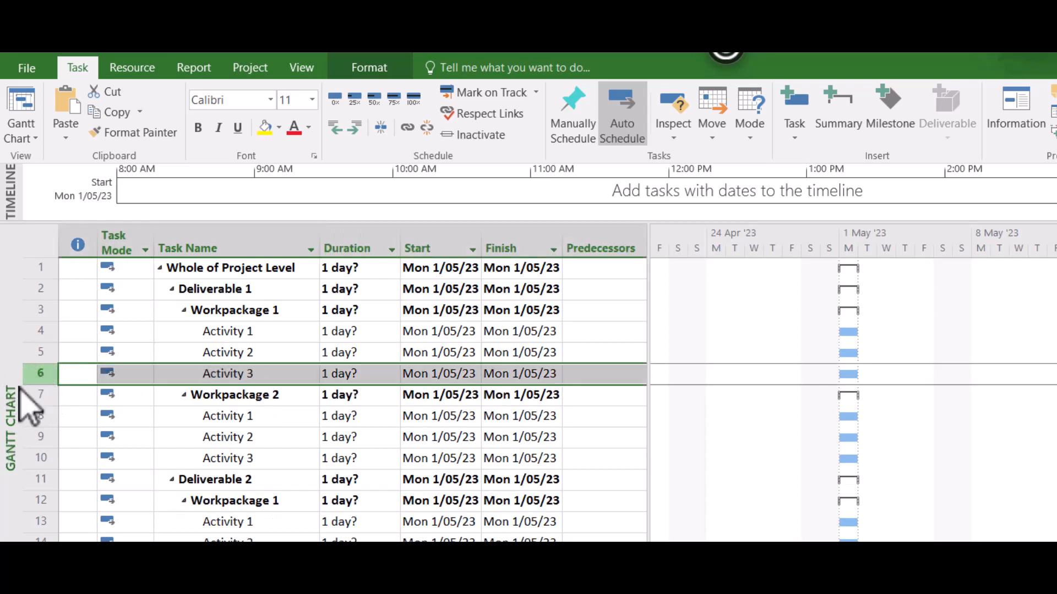
# Insert a new task in Workpackage 1 and move it below Activity 3.
pyautogui.rightClick(33, 376)
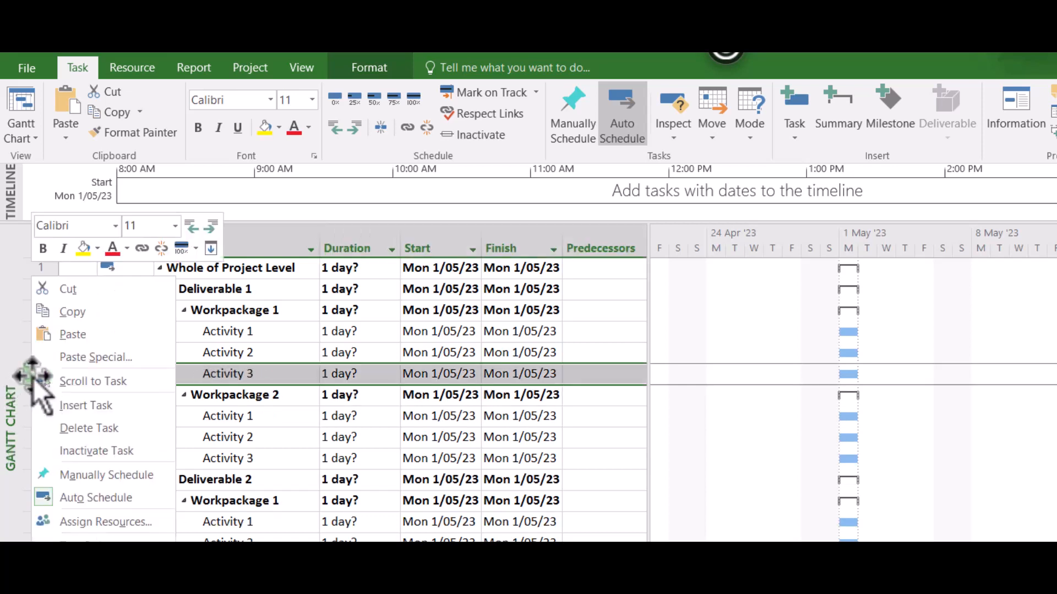
pyautogui.click(66, 406)
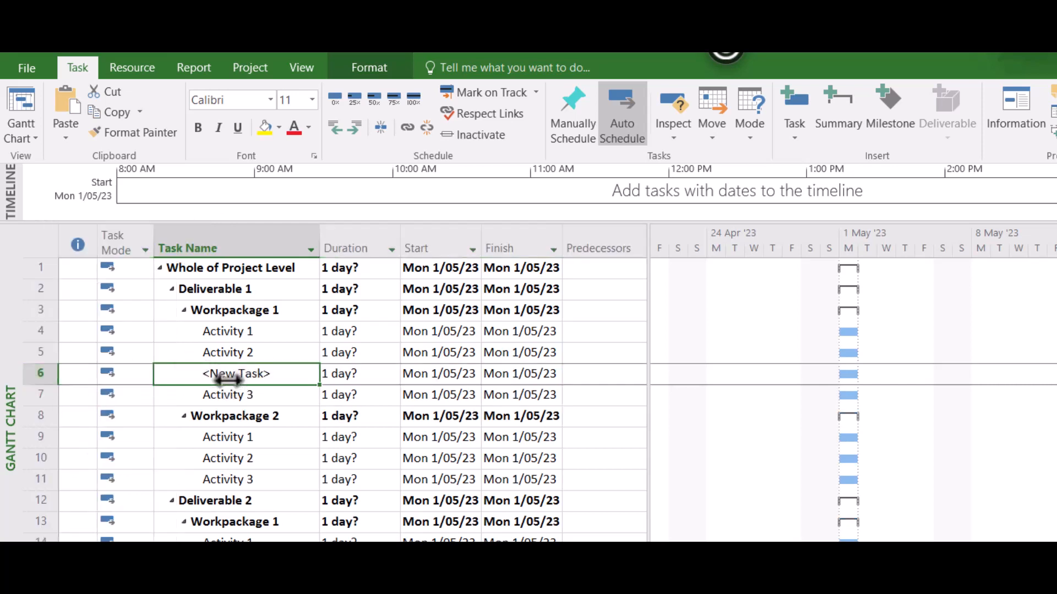
pyautogui.click(232, 403)
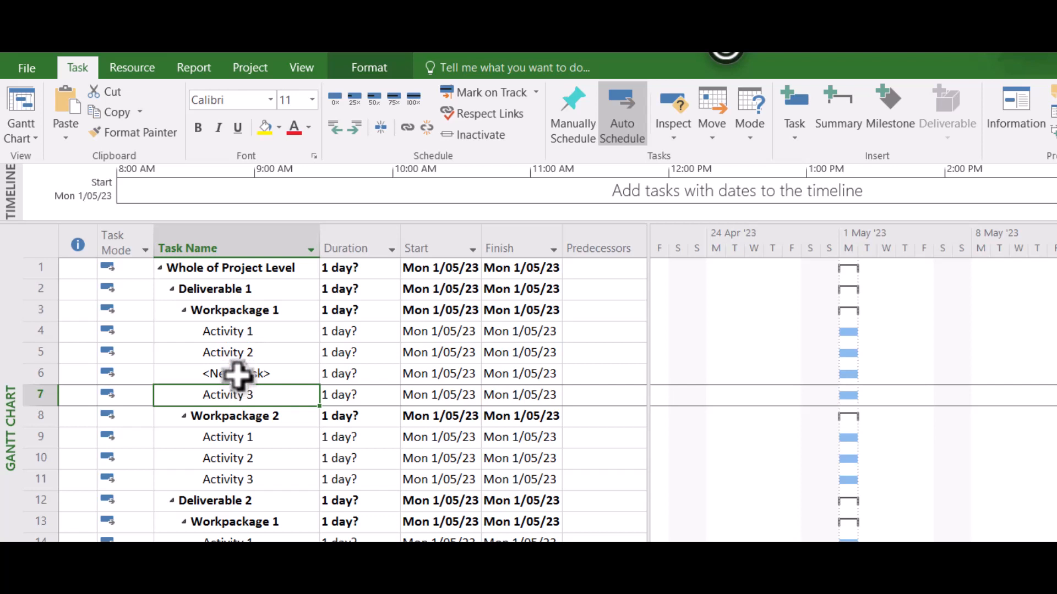
pyautogui.click(237, 376)
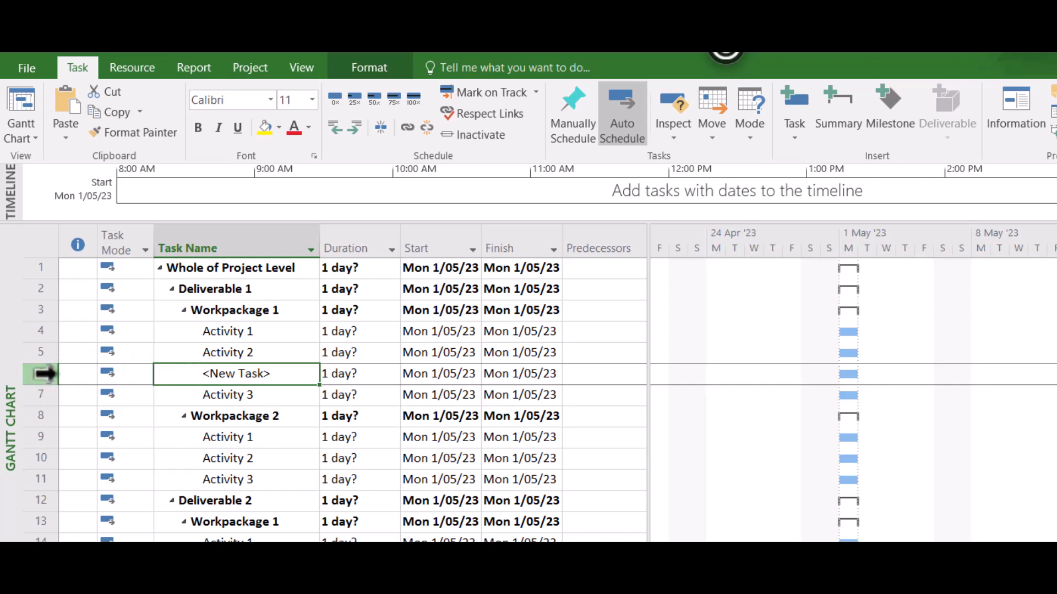
pyautogui.click(37, 374)
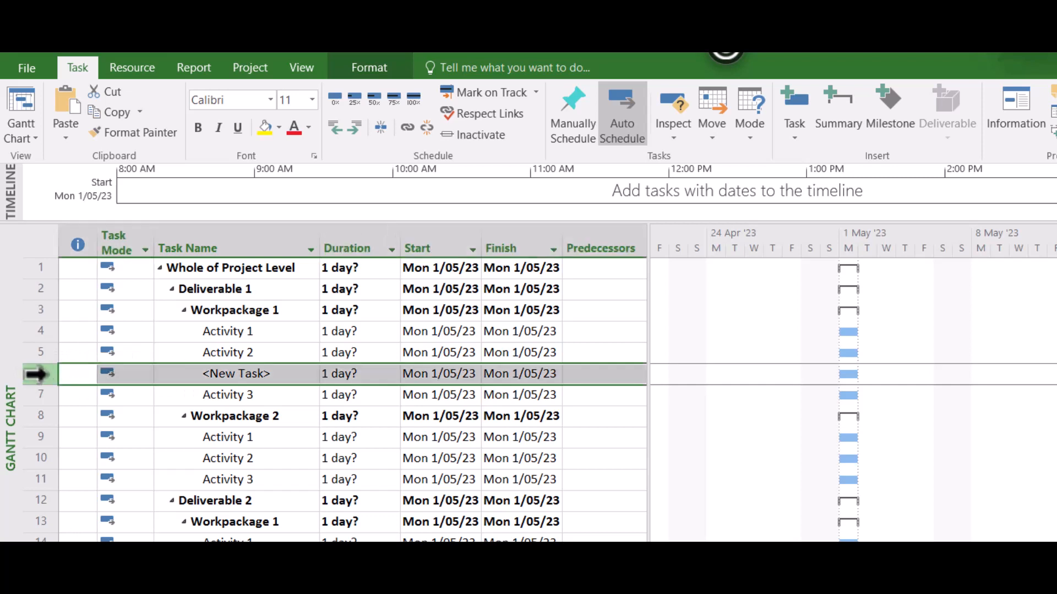
pyautogui.moveTo(48, 374); pyautogui.dragTo(65, 396)
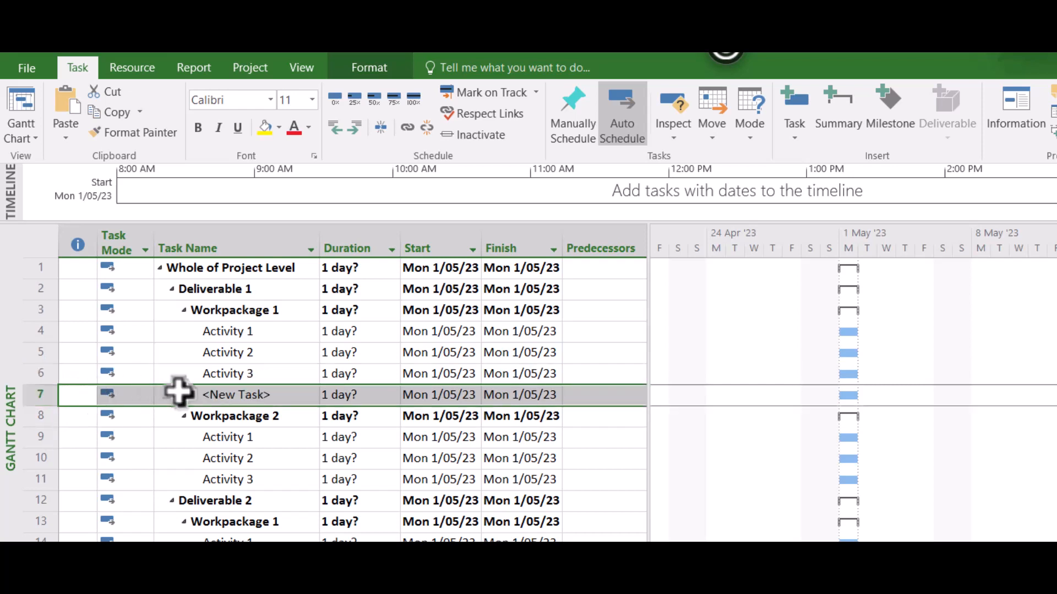
# Rename the new task from <New Task> to Activity 4.
pyautogui.click(233, 395)
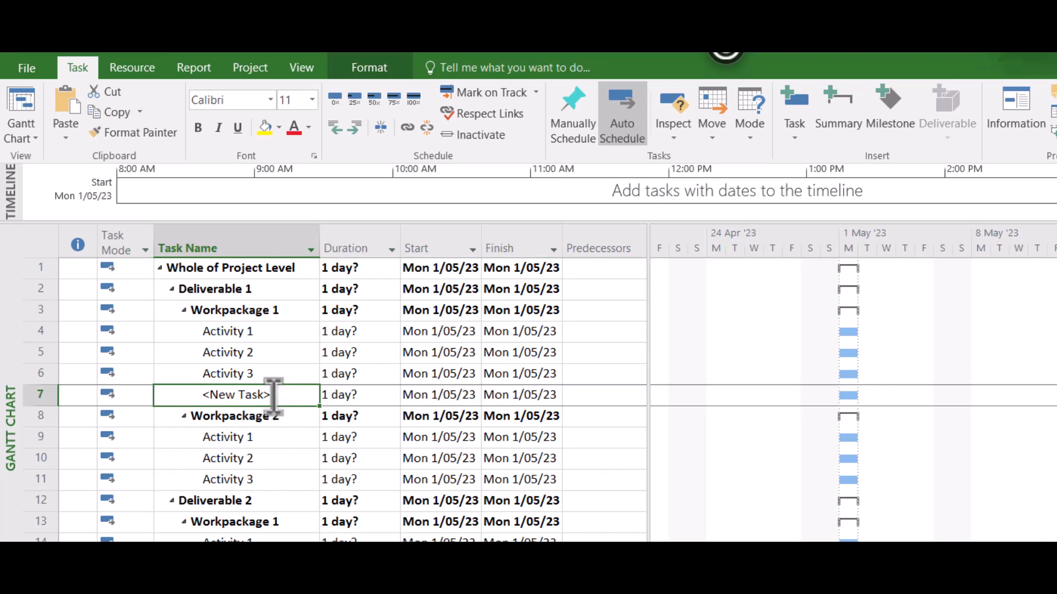
pyautogui.click(234, 396)
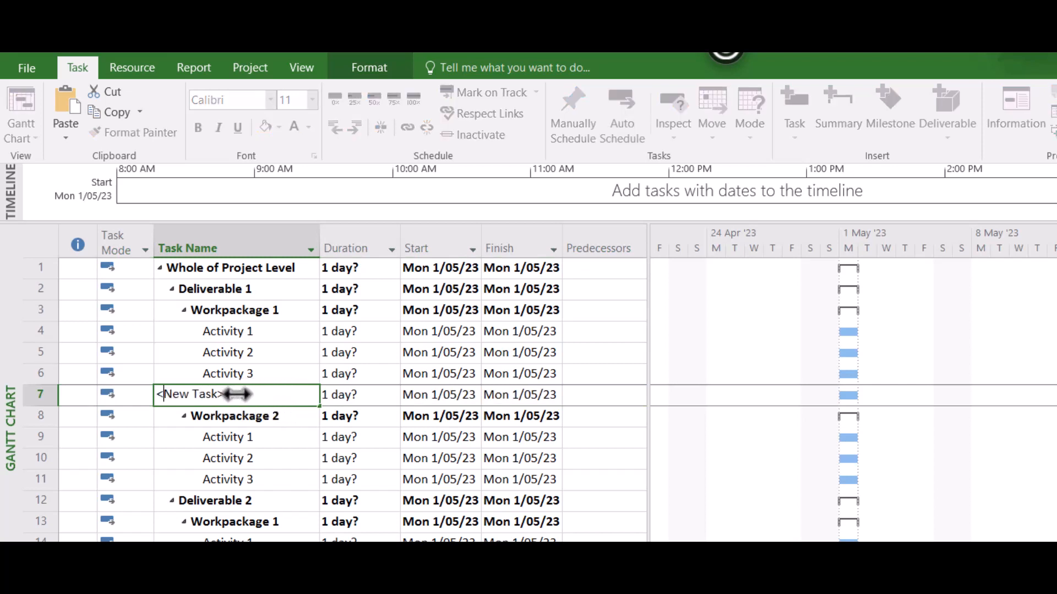
pyautogui.moveTo(236, 394); pyautogui.dragTo(154, 394)
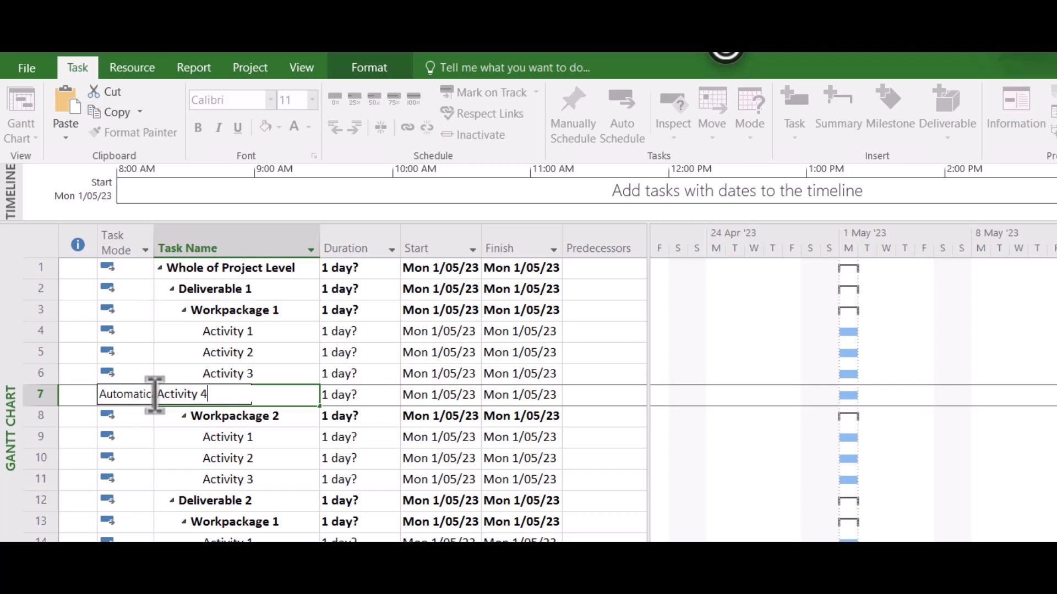
pyautogui.click(264, 462)
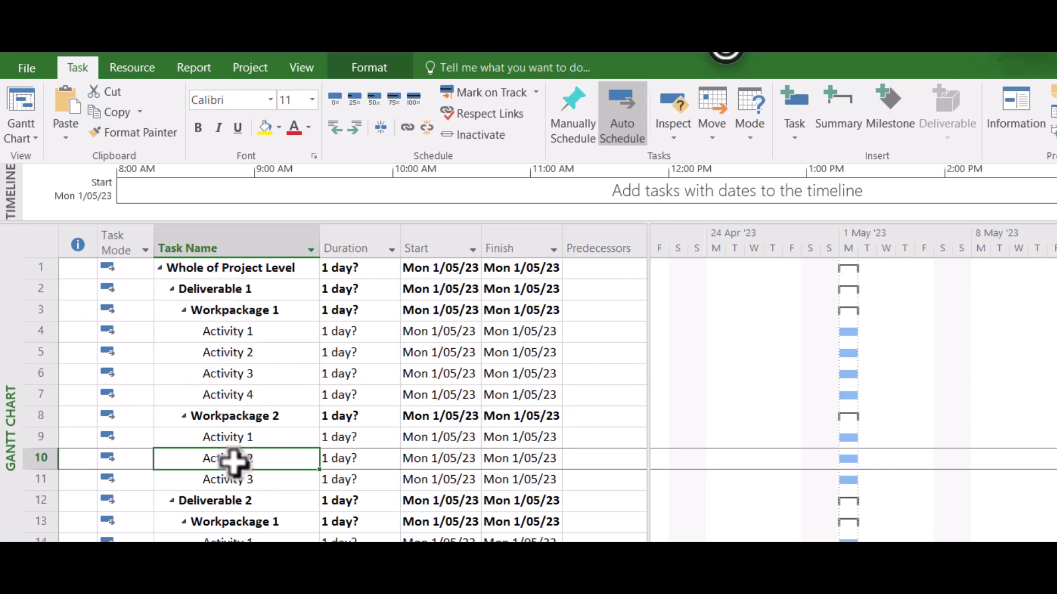
pyautogui.click(223, 333)
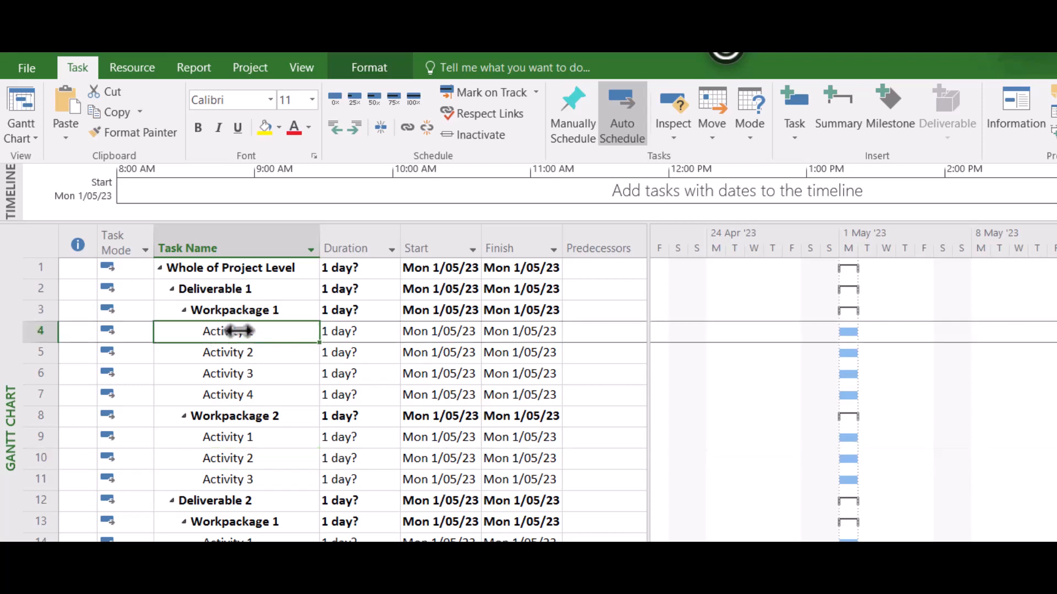
pyautogui.doubleClick(256, 333)
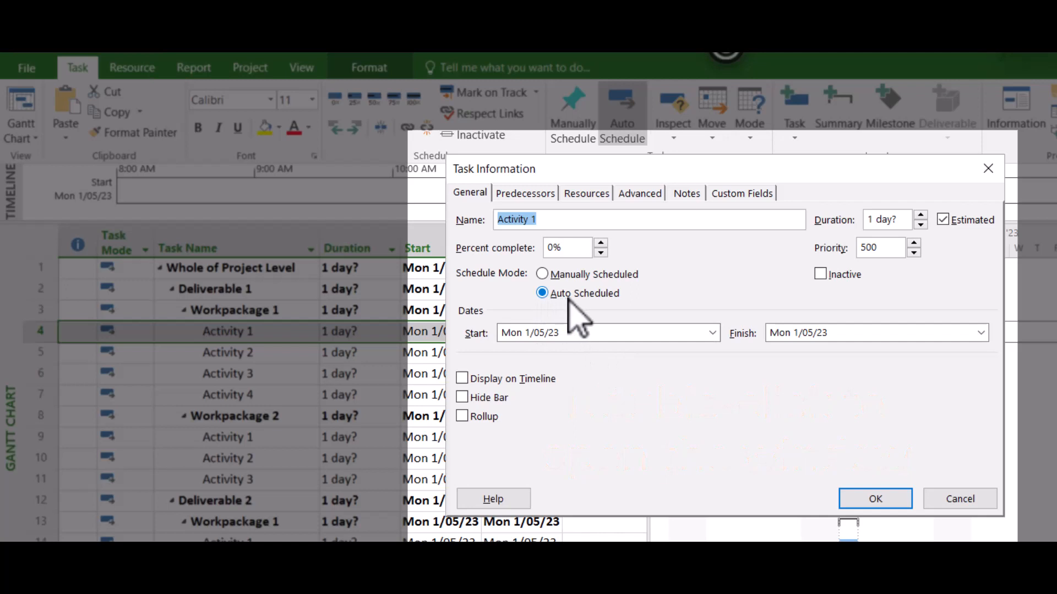
pyautogui.click(537, 194)
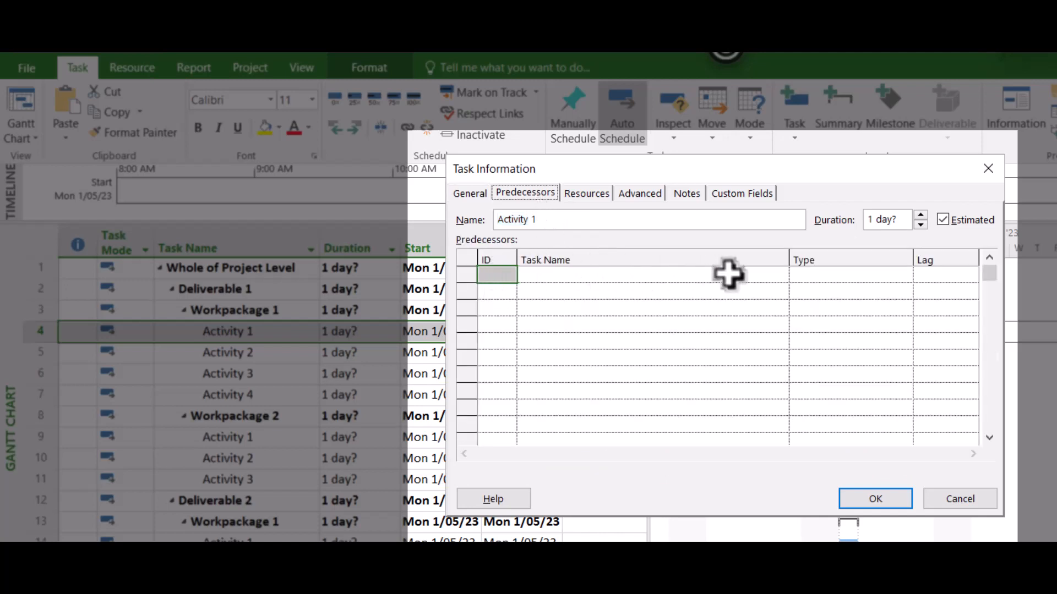
pyautogui.click(586, 196)
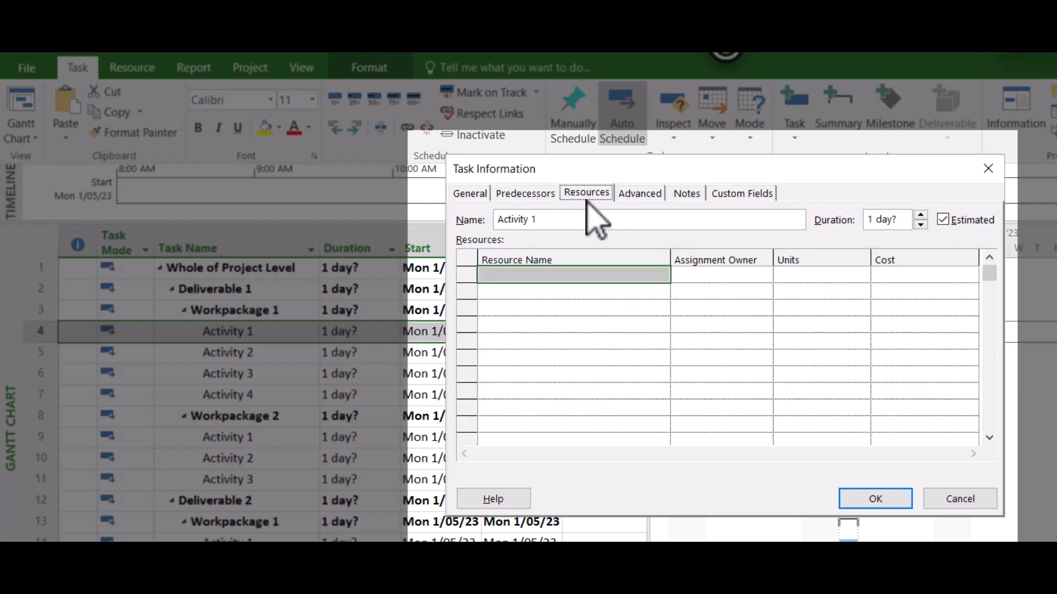
pyautogui.click(637, 197)
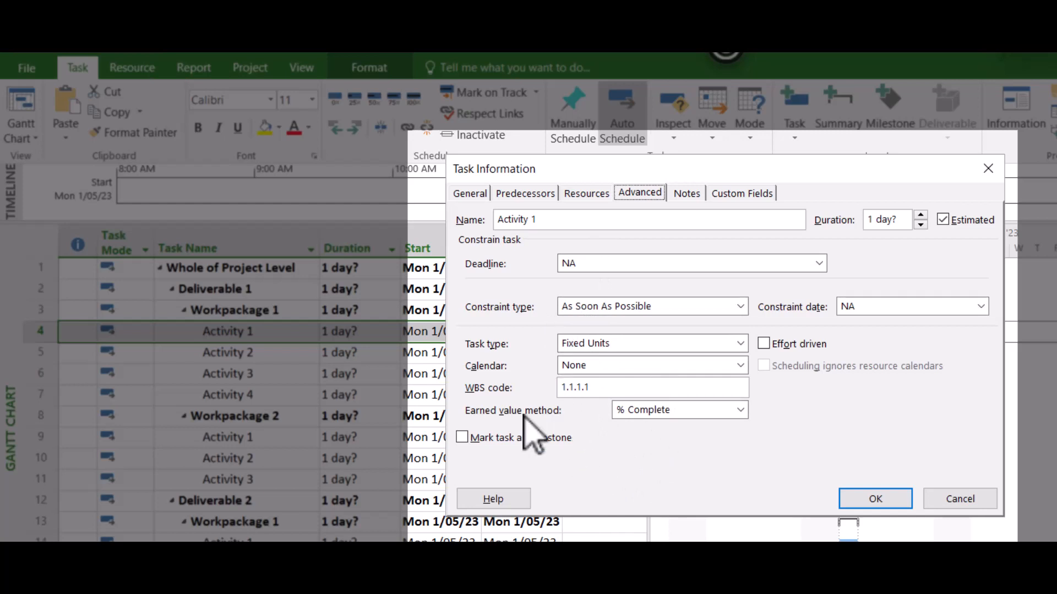
pyautogui.click(687, 193)
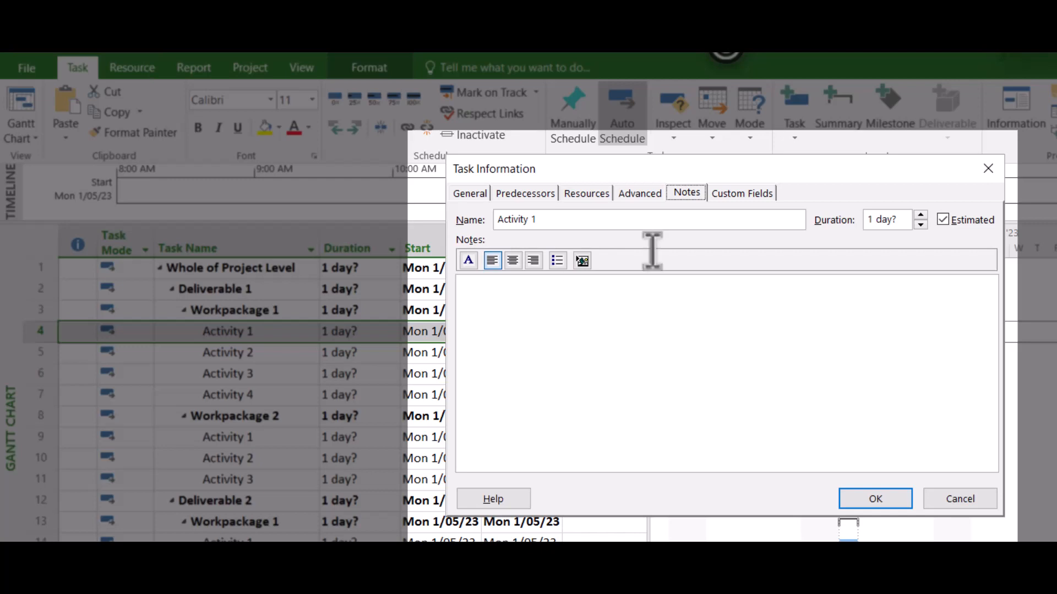
pyautogui.click(742, 194)
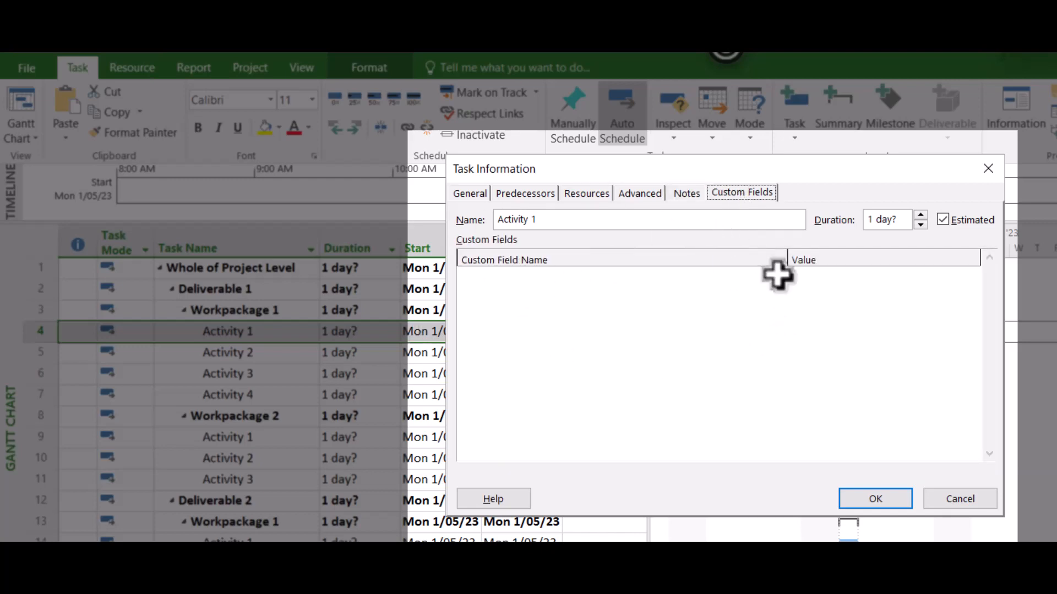
pyautogui.click(470, 193)
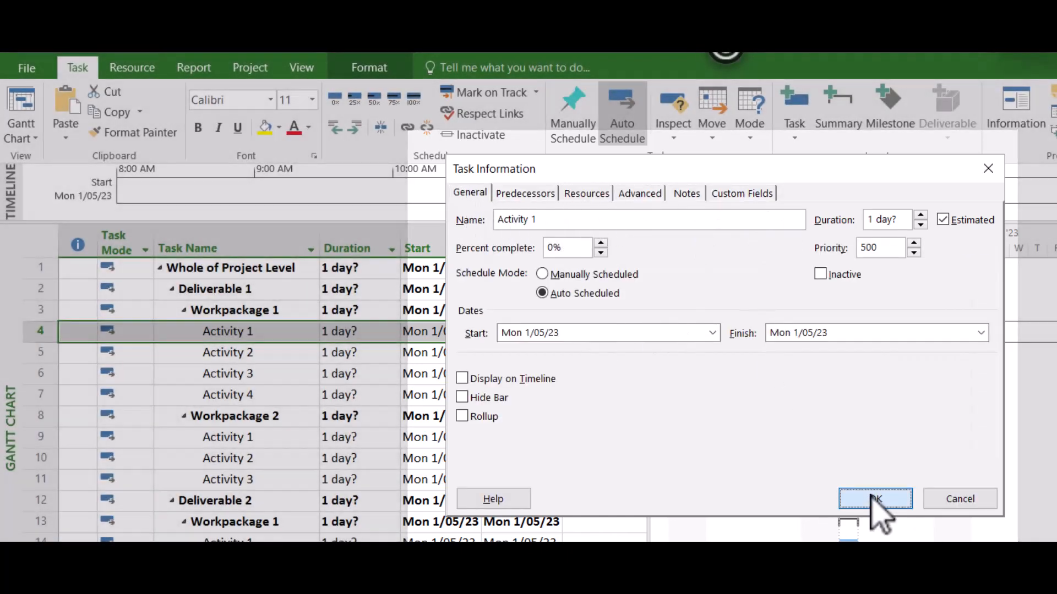
pyautogui.click(875, 499)
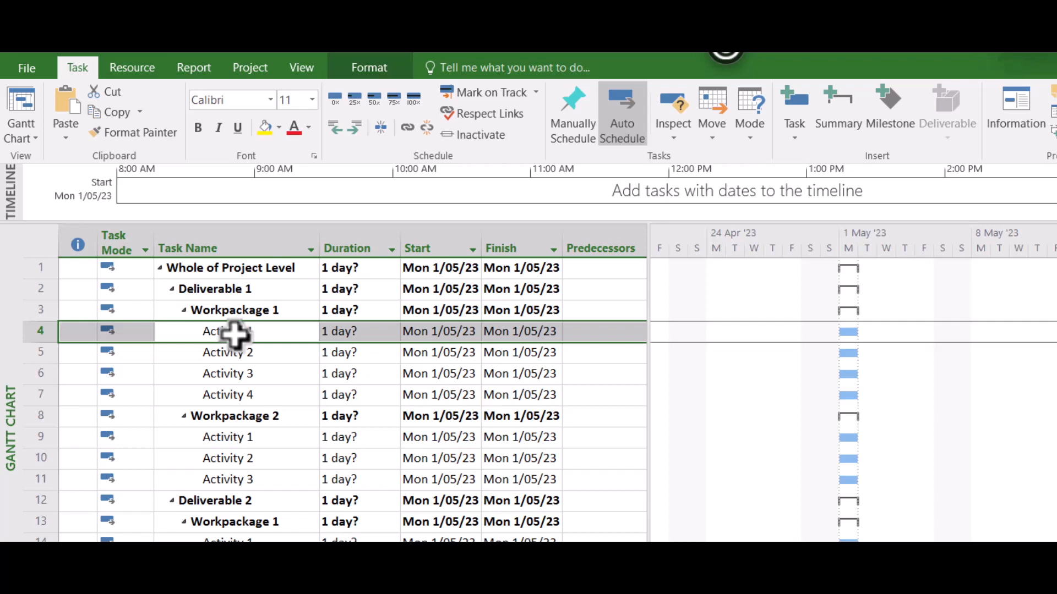
pyautogui.scroll(-3, 236, 333)
pyautogui.scroll(1, 249, 470)
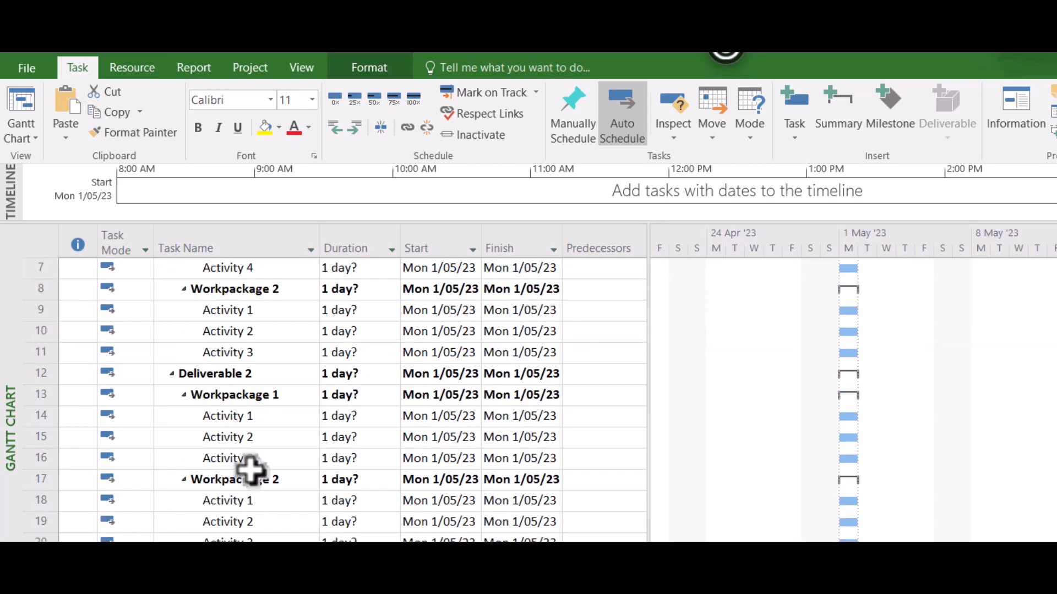
pyautogui.scroll(2, 250, 469)
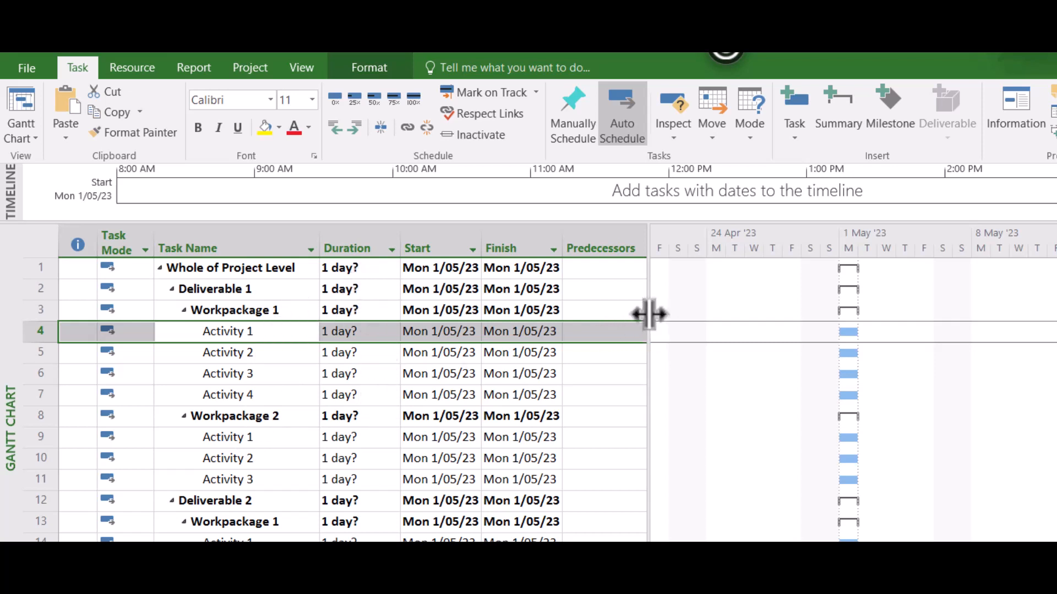
# Set Workpackage 1 durations: Activity 1 2 days; Activities 2, 3 and 4 3 days each.
pyautogui.moveTo(649, 314); pyautogui.dragTo(811, 313)
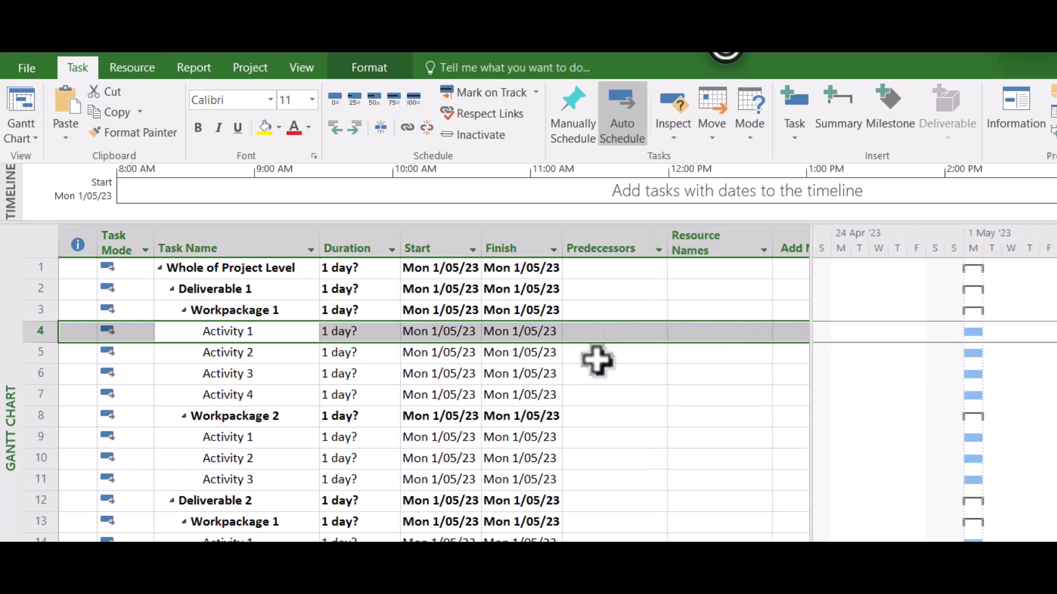
pyautogui.click(346, 395)
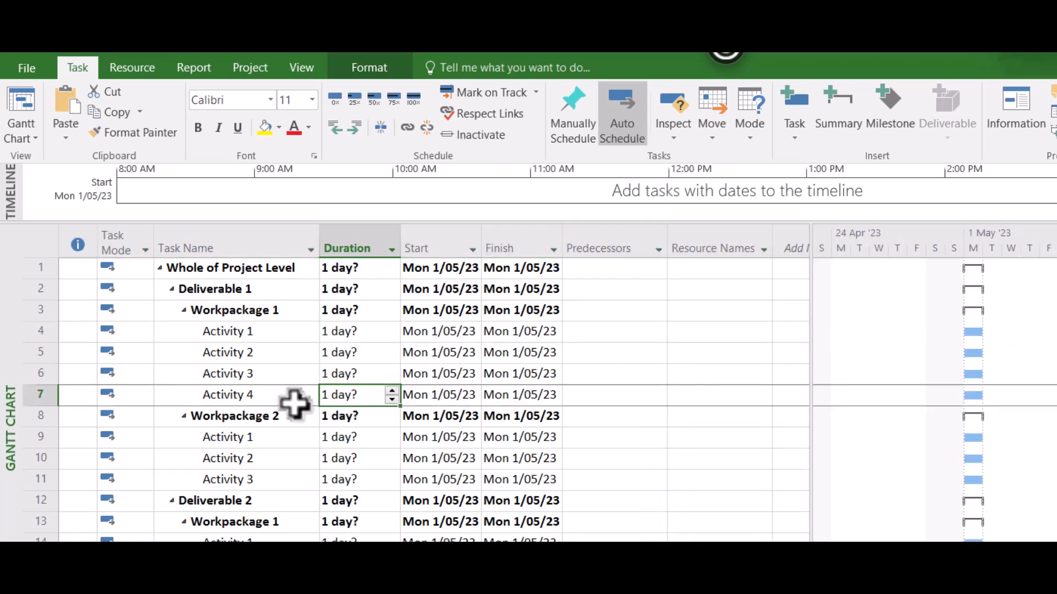
pyautogui.doubleClick(390, 392)
pyautogui.click(369, 375)
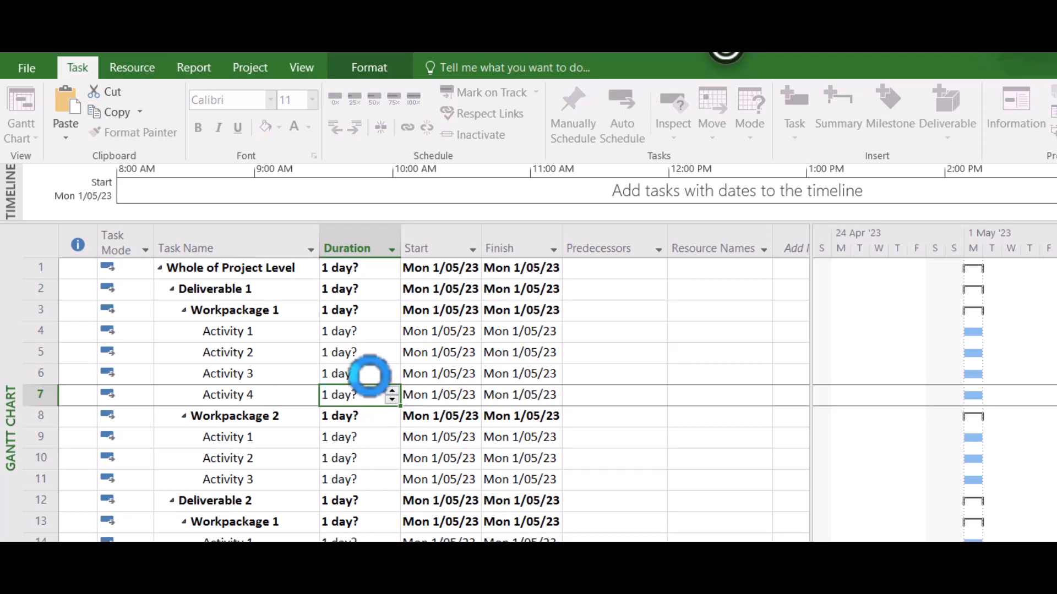
pyautogui.doubleClick(392, 371)
pyautogui.click(386, 355)
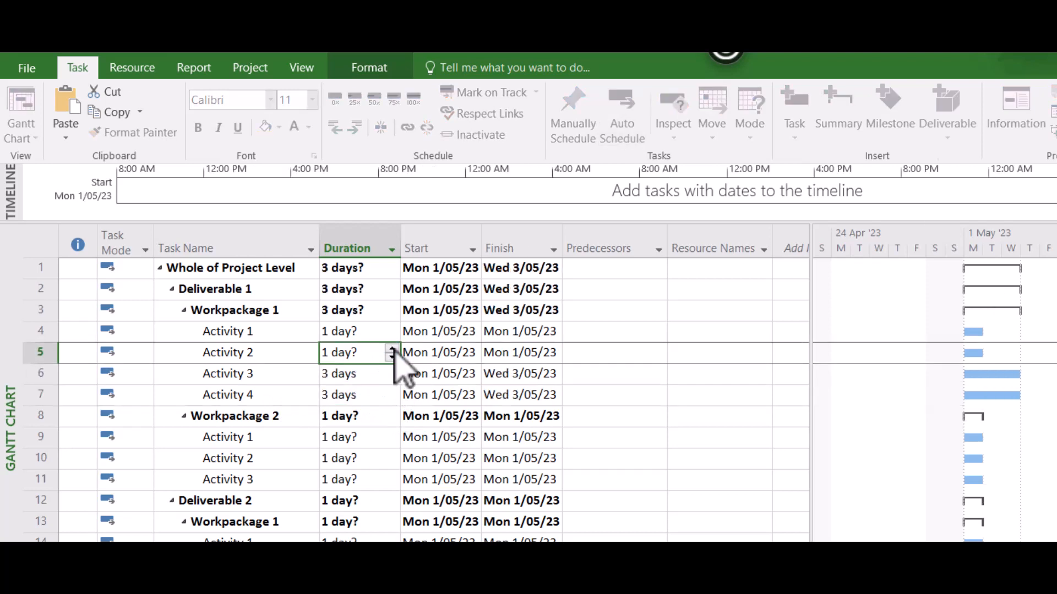
pyautogui.click(392, 348)
pyautogui.click(391, 348)
pyautogui.click(380, 331)
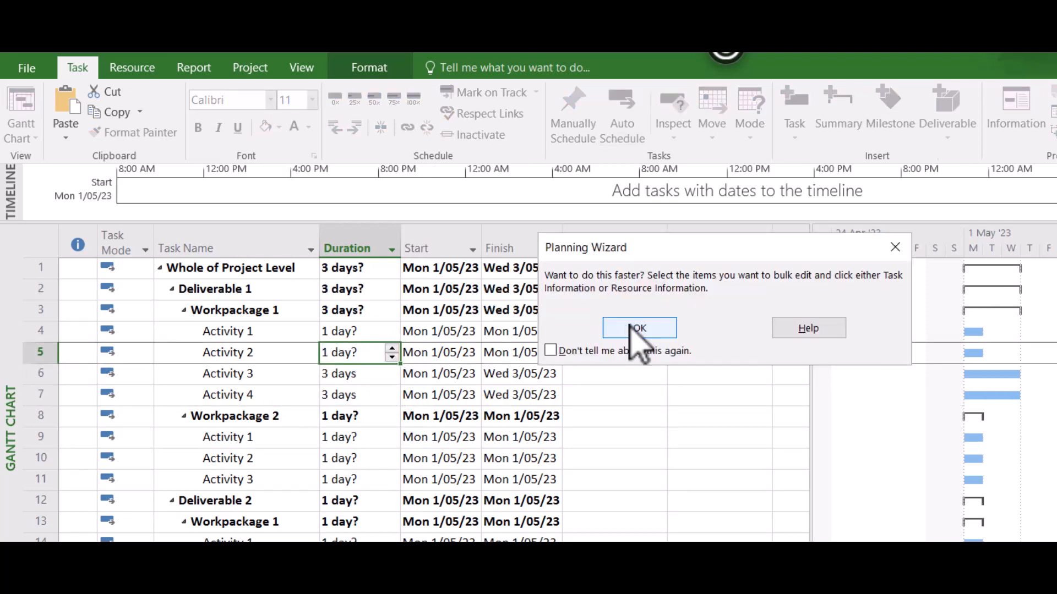
pyautogui.click(627, 330)
pyautogui.click(392, 329)
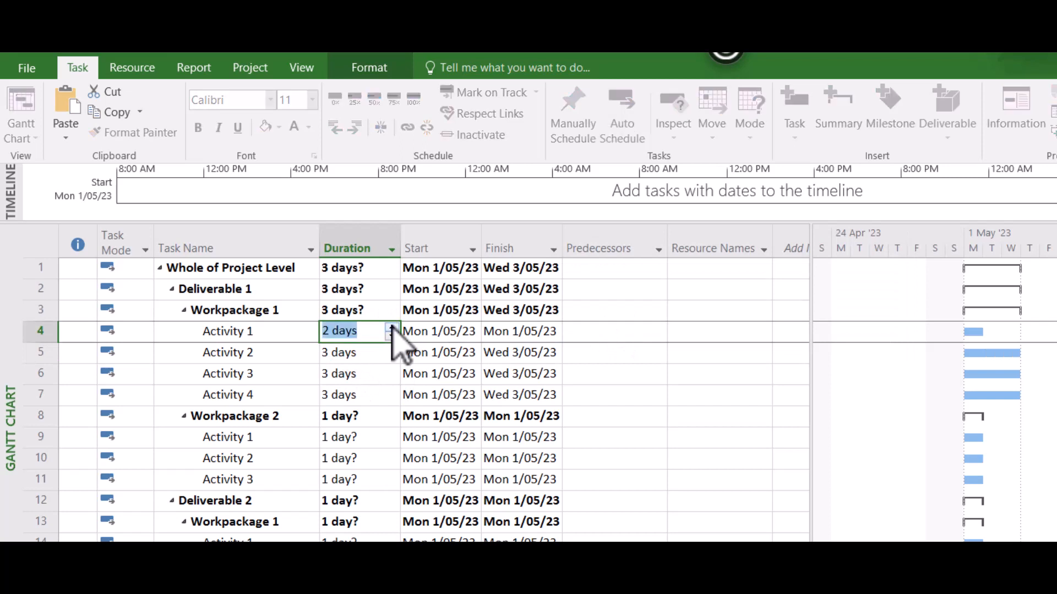
pyautogui.click(388, 413)
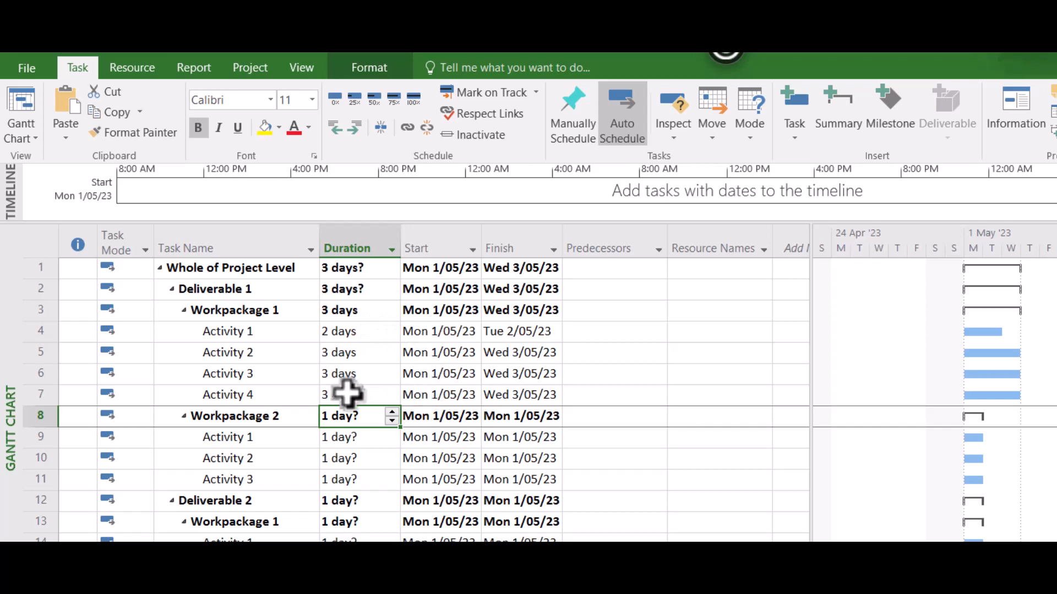
pyautogui.click(347, 376)
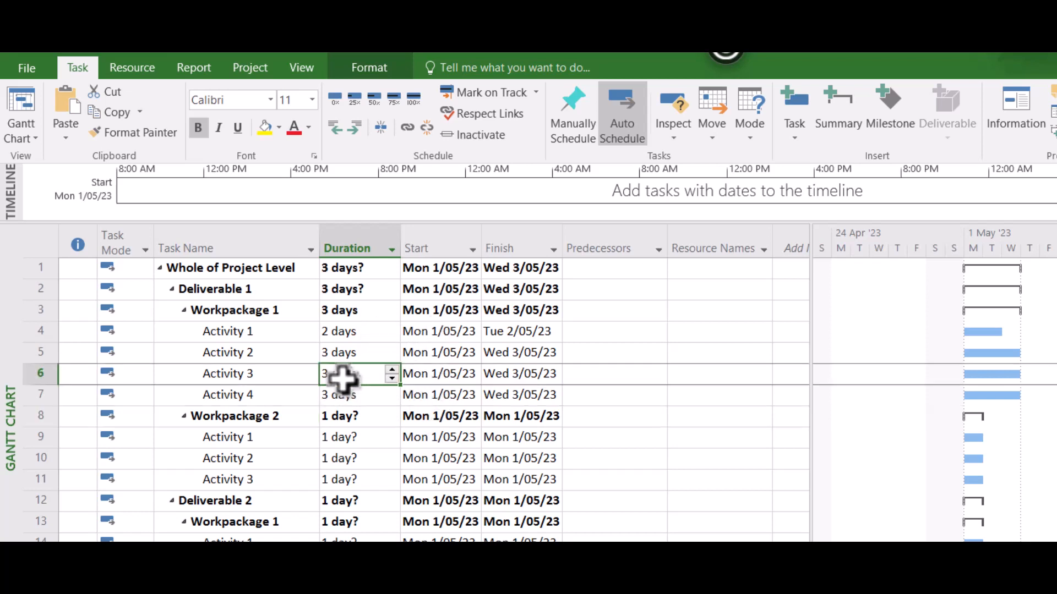
pyautogui.click(341, 310)
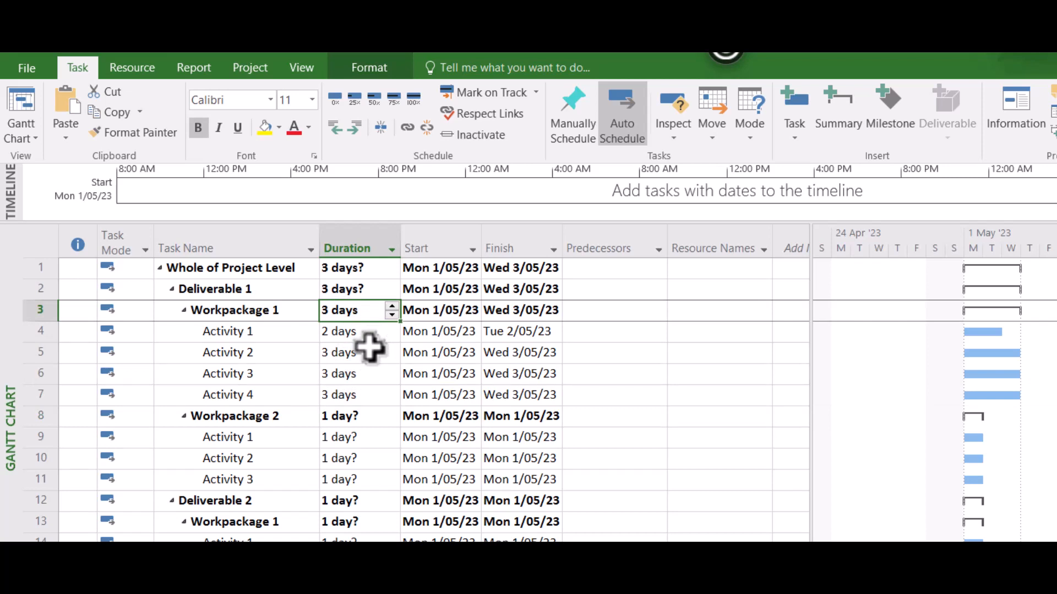
# Set Workpackage 2's Activities 1–3 to 5, 8 and 3 days, then verify Deliverable 1's total.
pyautogui.click(238, 438)
pyautogui.click(380, 437)
pyautogui.click(391, 434)
pyautogui.click(392, 434)
pyautogui.click(392, 434)
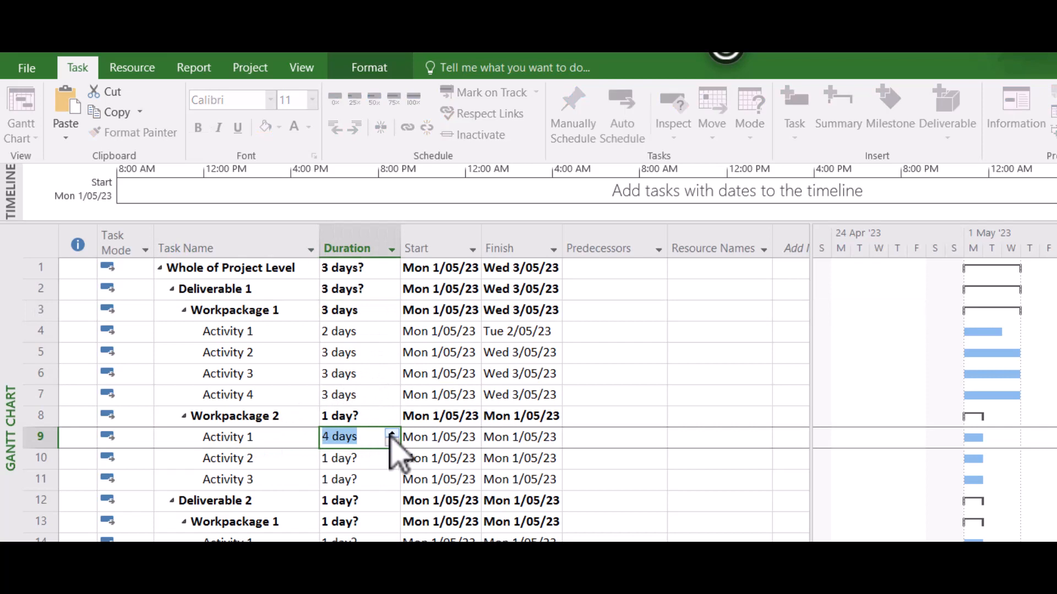
pyautogui.click(389, 434)
pyautogui.click(375, 461)
pyautogui.click(393, 454)
pyautogui.click(392, 454)
pyautogui.click(392, 454)
pyautogui.click(392, 454)
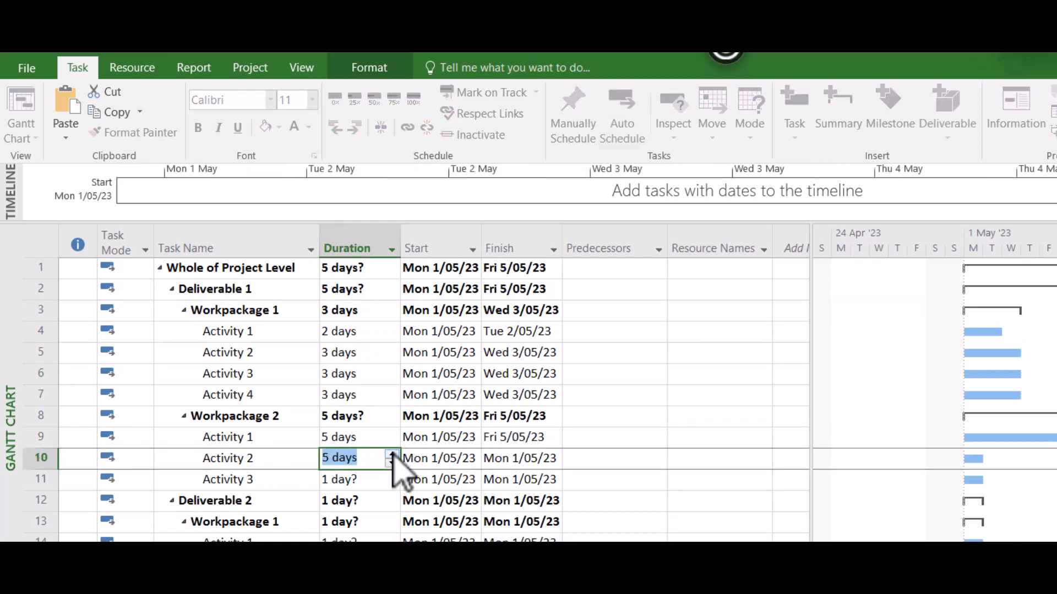
pyautogui.click(393, 454)
pyautogui.click(385, 479)
pyautogui.click(392, 475)
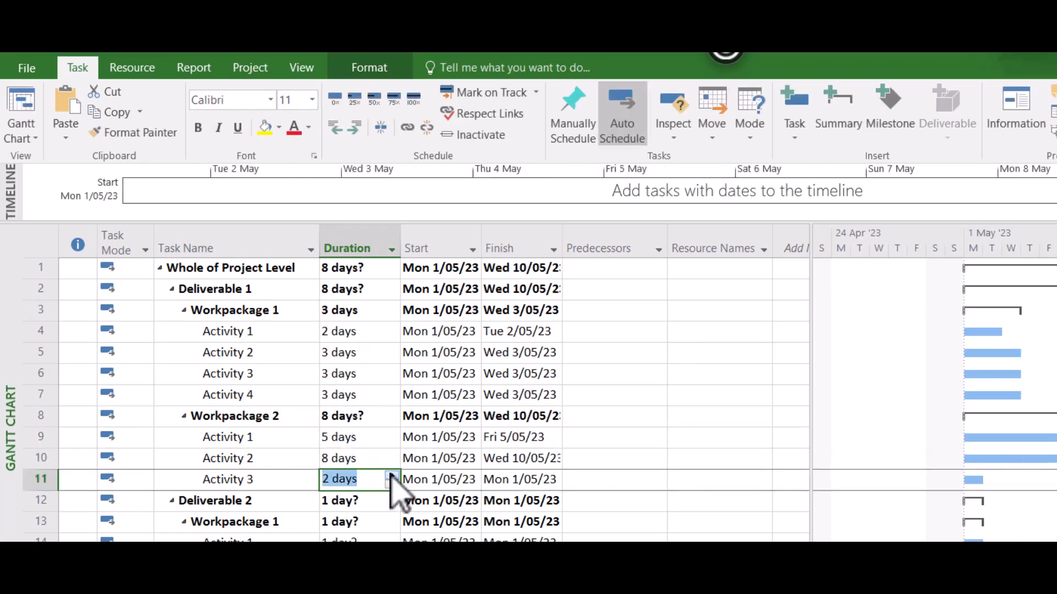
pyautogui.click(391, 475)
pyautogui.click(281, 479)
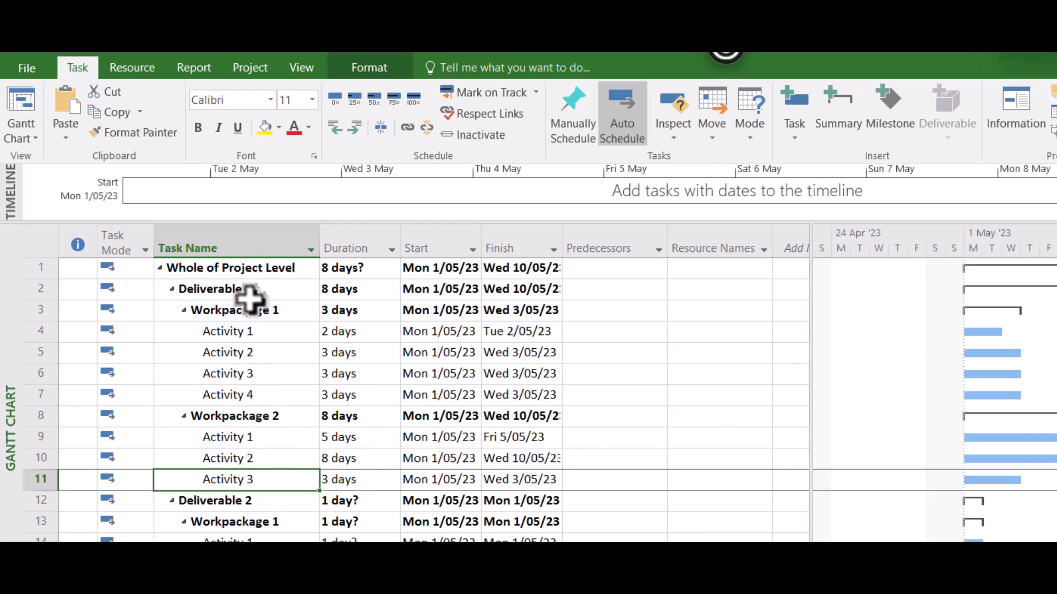
pyautogui.click(357, 289)
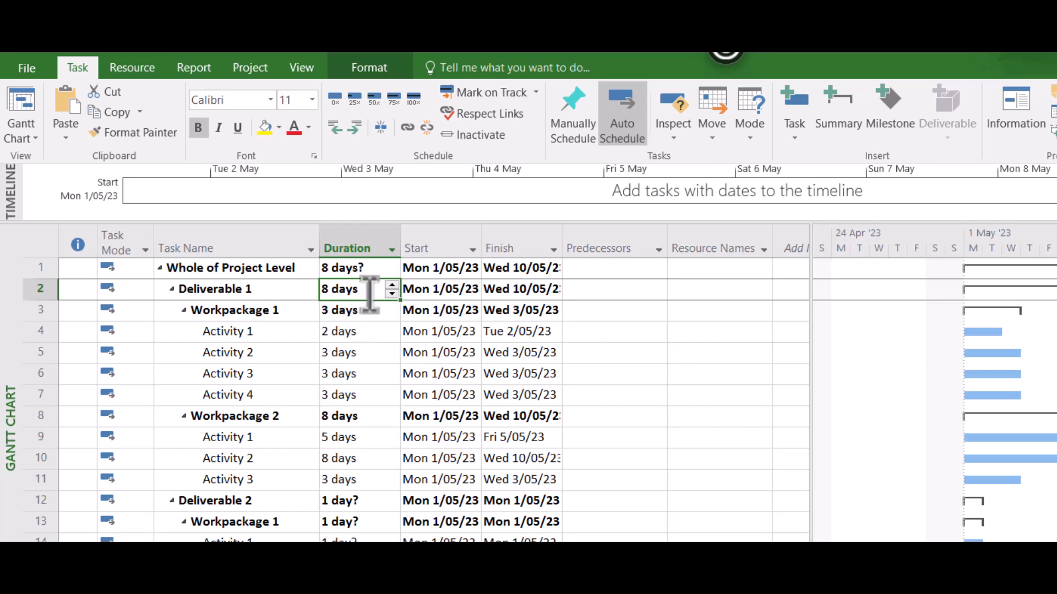
pyautogui.click(366, 459)
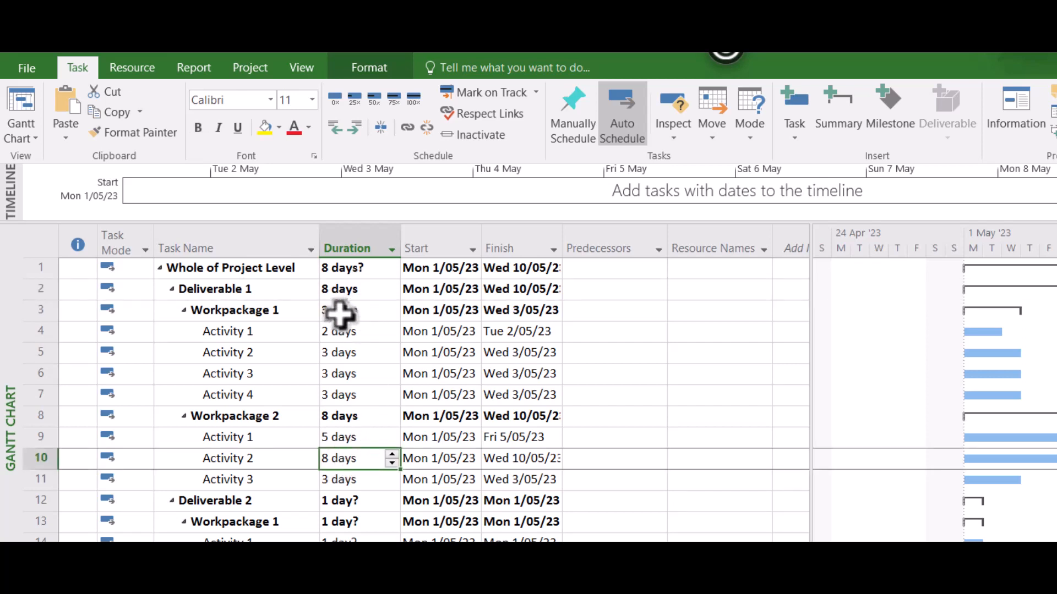
pyautogui.click(345, 292)
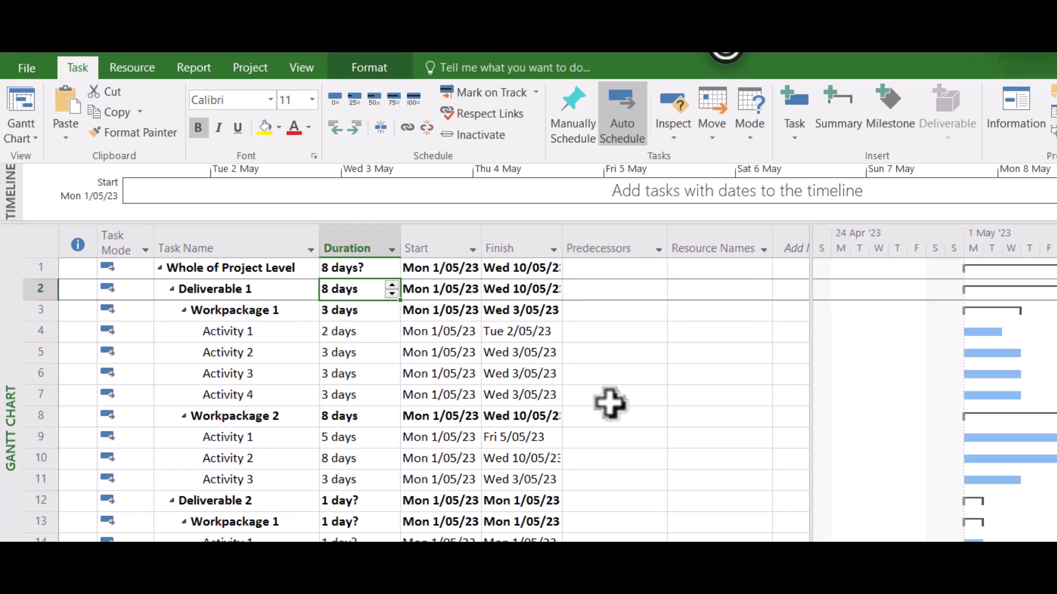
# Give Activities 2–4 predecessors 4, 5 and 6, and widen the Finish column.
pyautogui.click(604, 356)
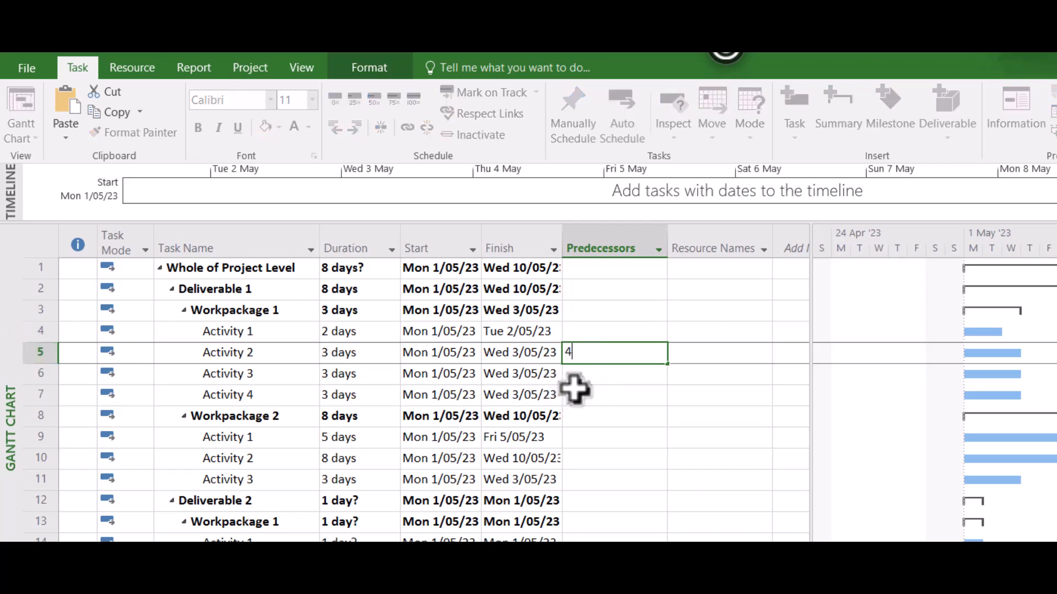
pyautogui.press('Return')
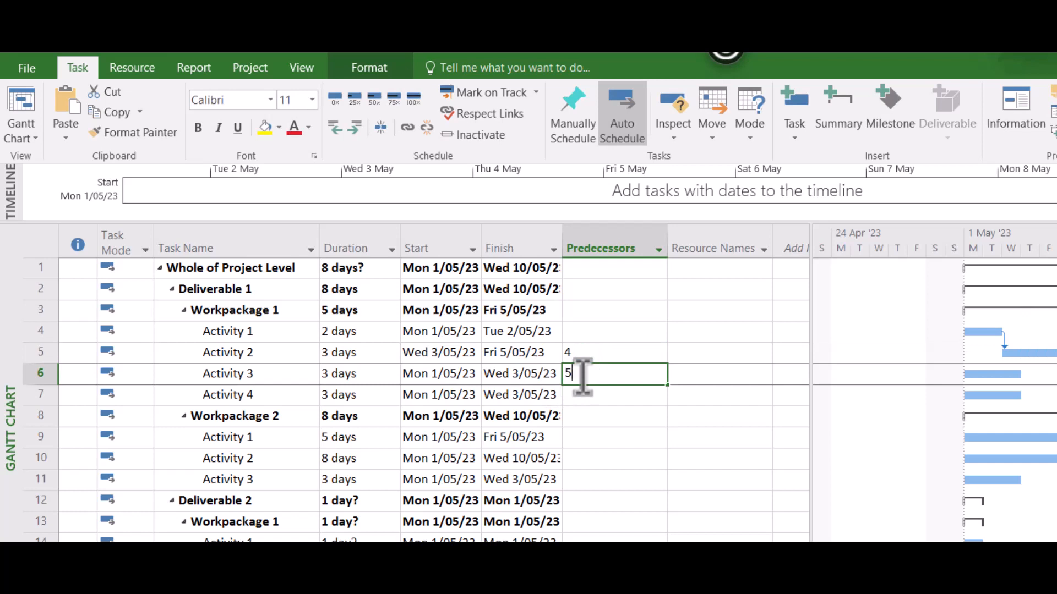
pyautogui.press('Return')
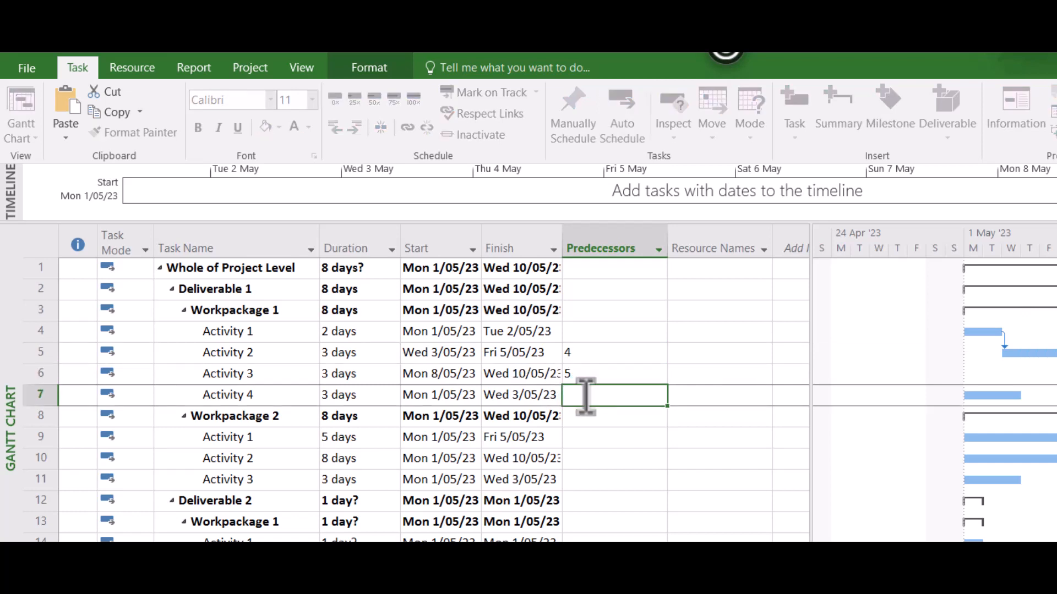
pyautogui.write('6')
pyautogui.click(627, 435)
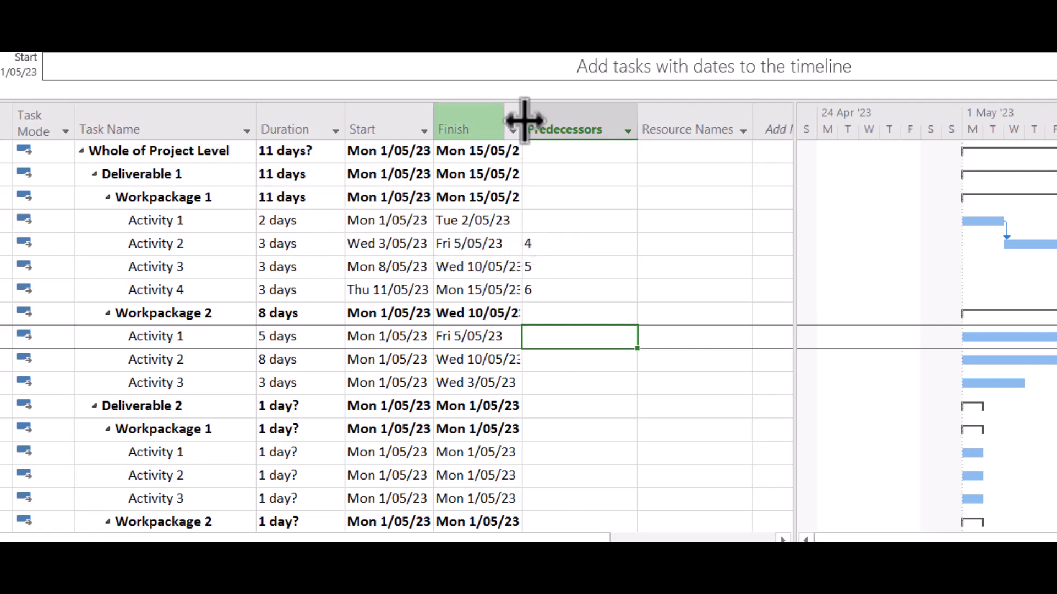
pyautogui.moveTo(522, 118); pyautogui.dragTo(556, 118)
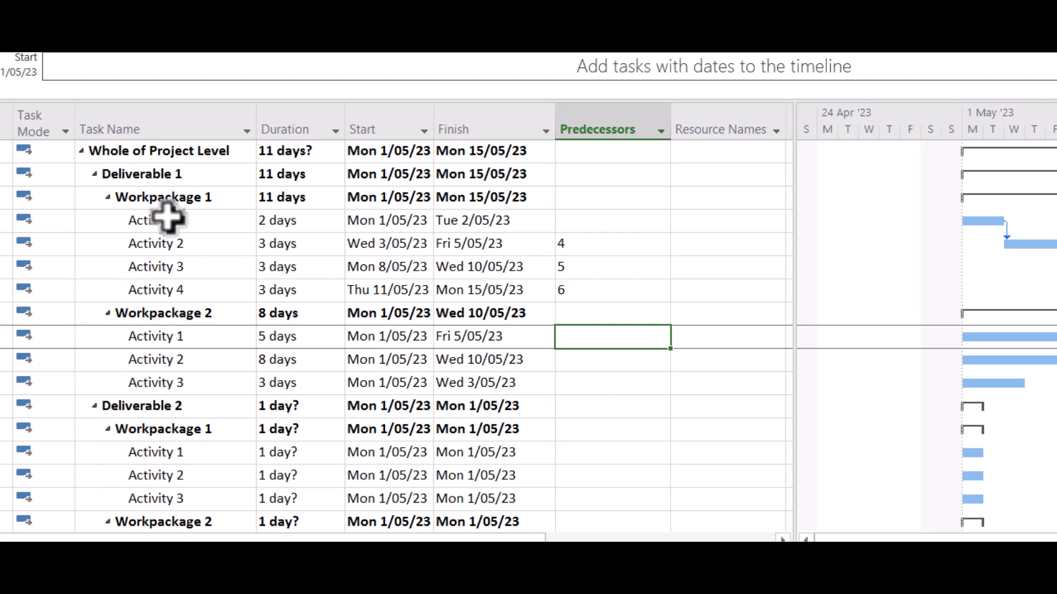
# Give Activity 2's Finish-to-Start link from Activity 1 a 1d lag (4FS+1 day).
pyautogui.click(176, 245)
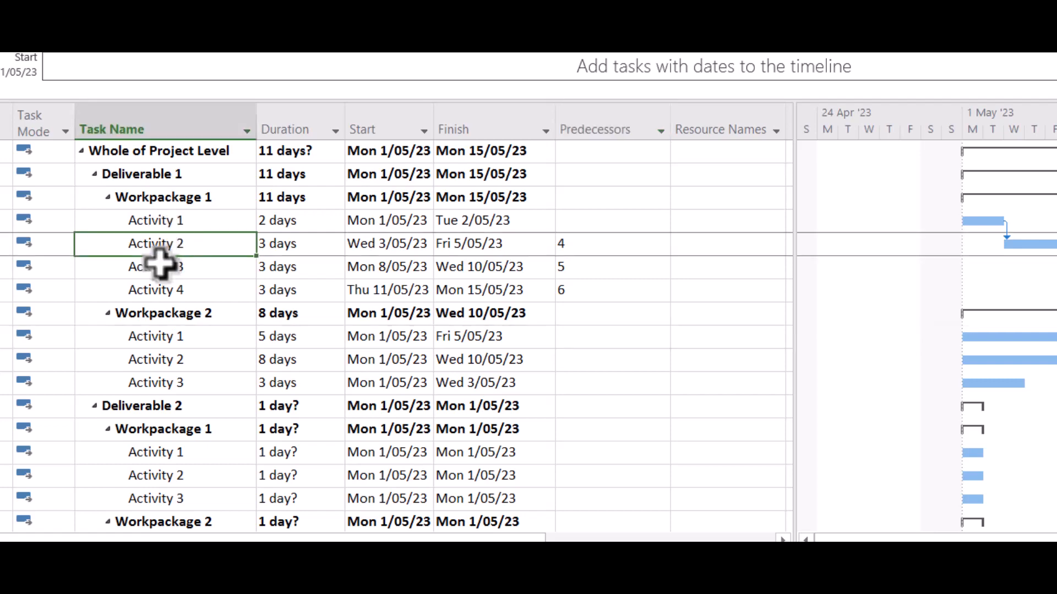
pyautogui.doubleClick(181, 245)
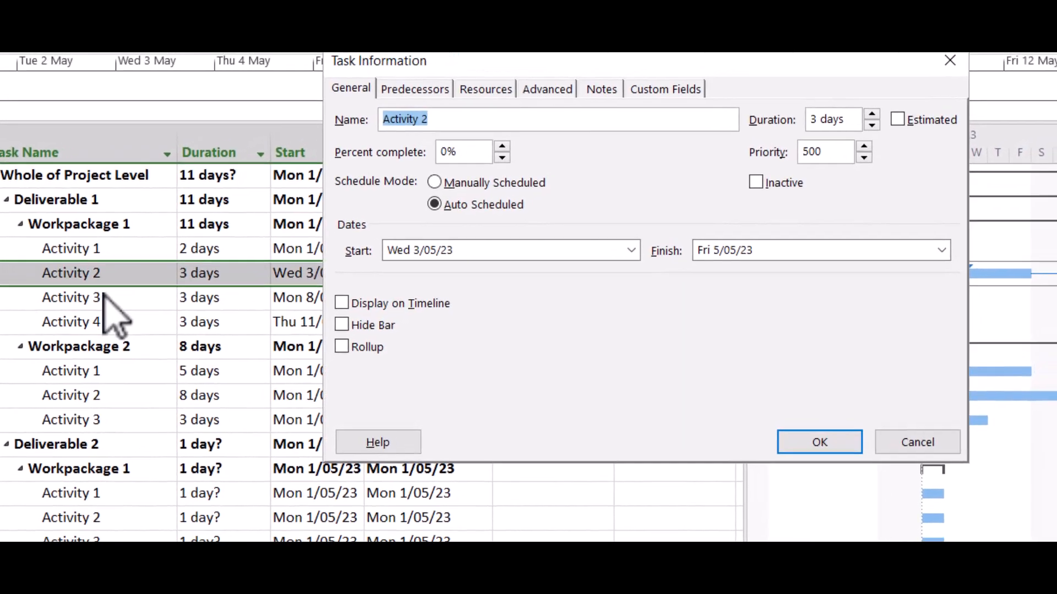
pyautogui.click(336, 111)
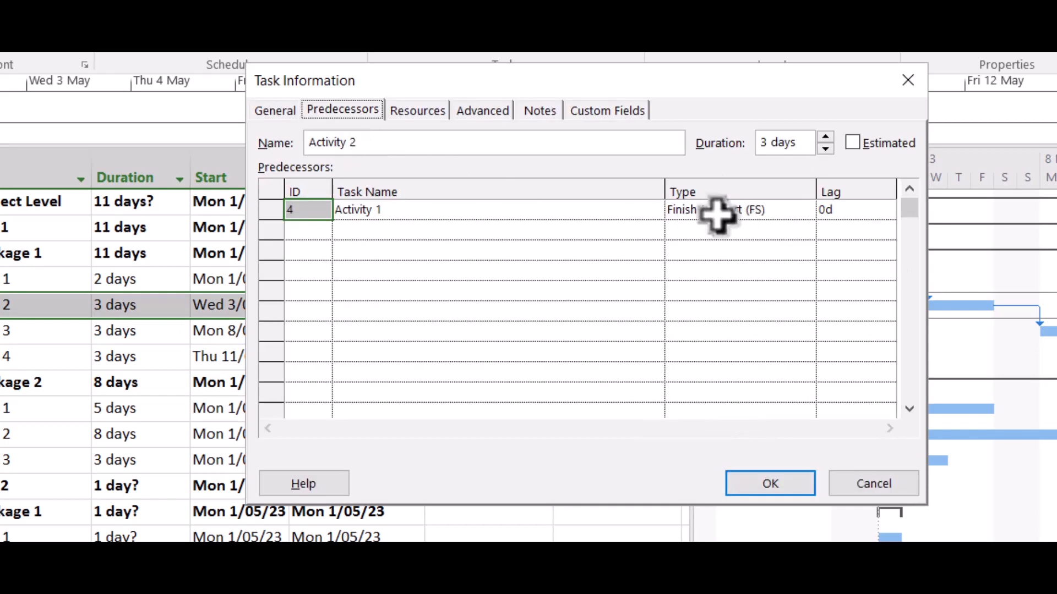
pyautogui.click(778, 211)
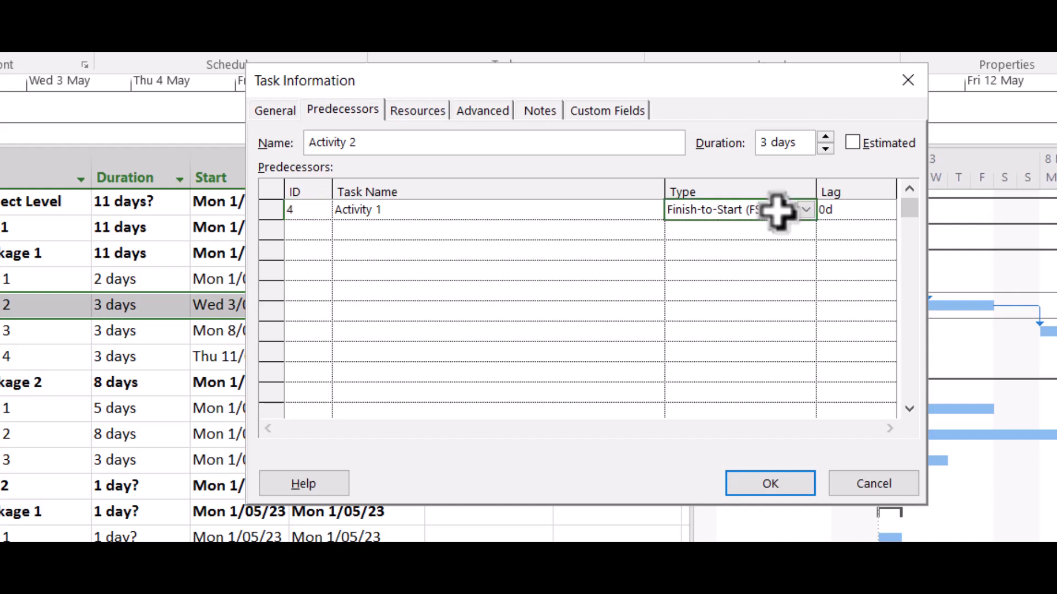
pyautogui.click(805, 212)
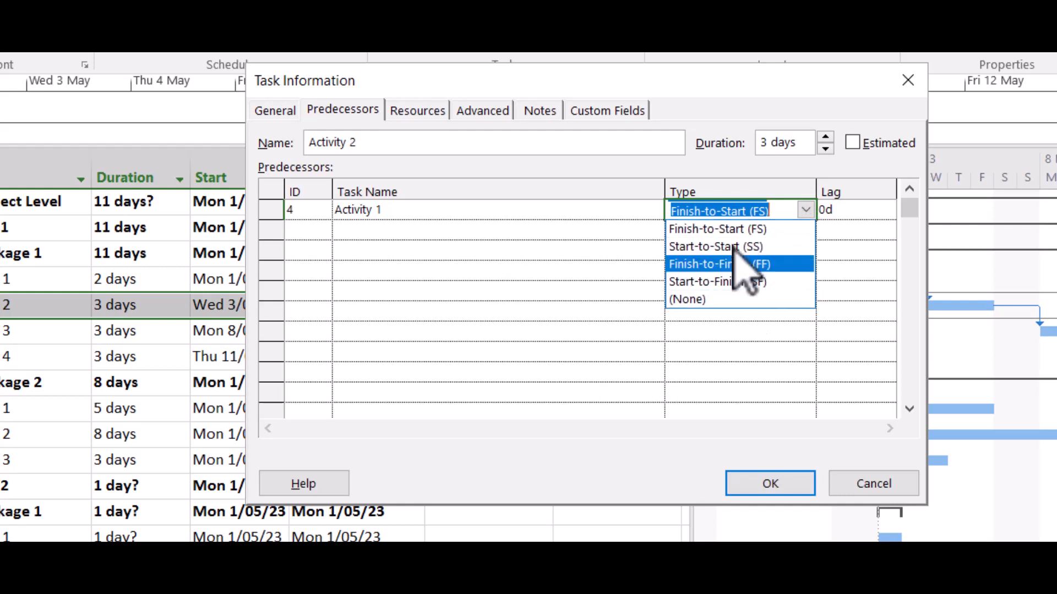
pyautogui.click(807, 212)
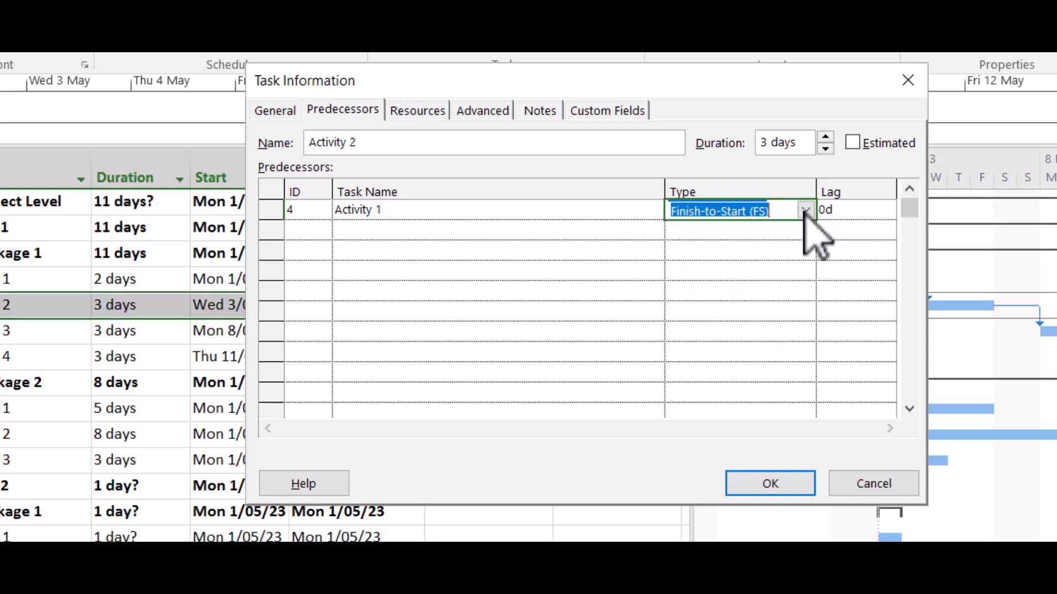
pyautogui.click(846, 215)
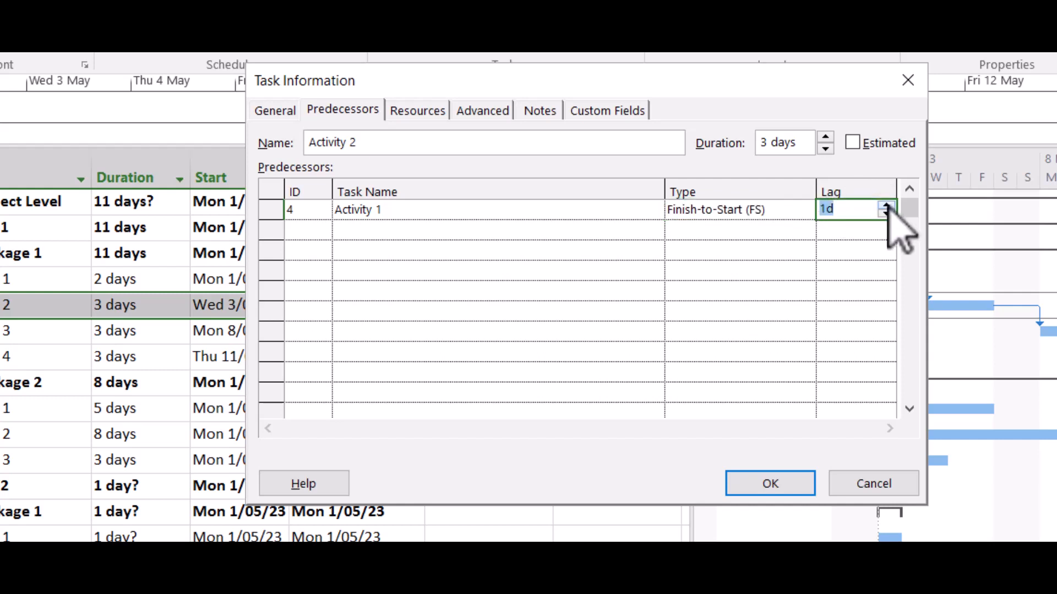
pyautogui.click(779, 485)
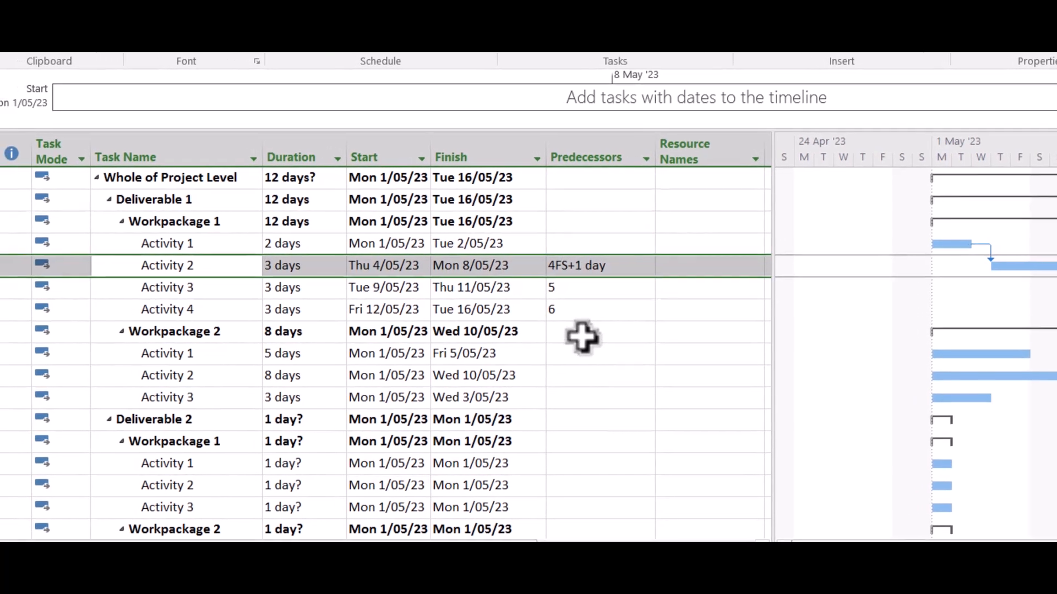
# Enter predecessors 3, 9 and 10 for Workpackage 2, Activity 2 and Activity 3.
pyautogui.click(620, 334)
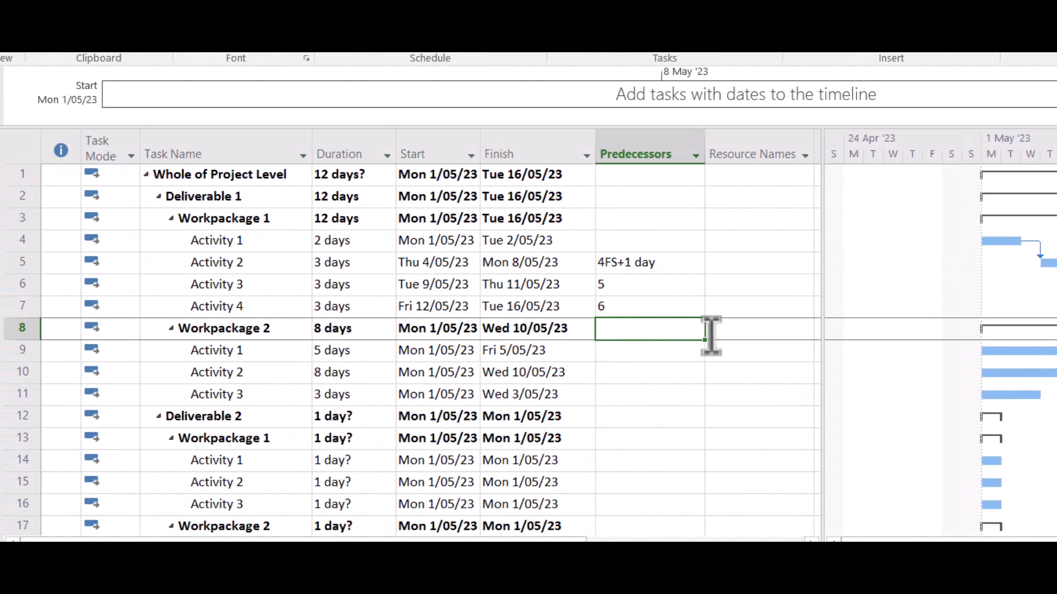
pyautogui.click(649, 367)
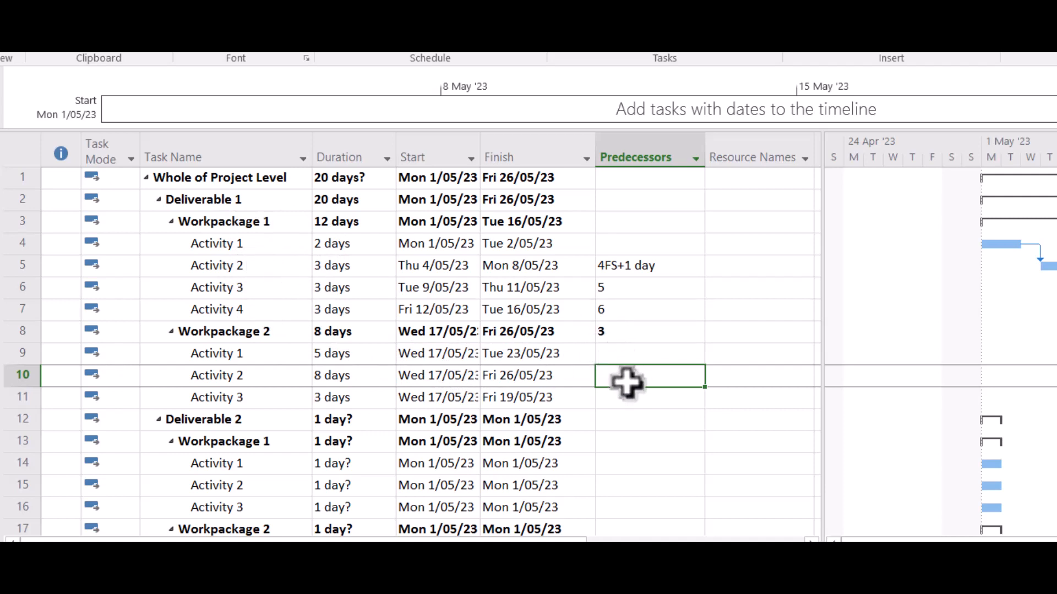
pyautogui.click(662, 399)
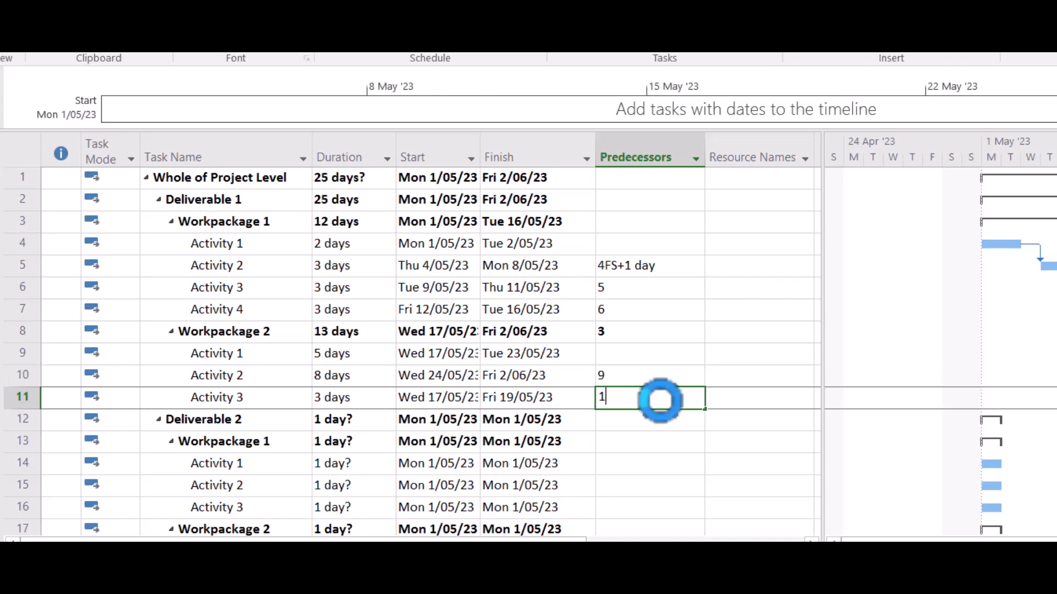
pyautogui.write('10')
pyautogui.click(660, 446)
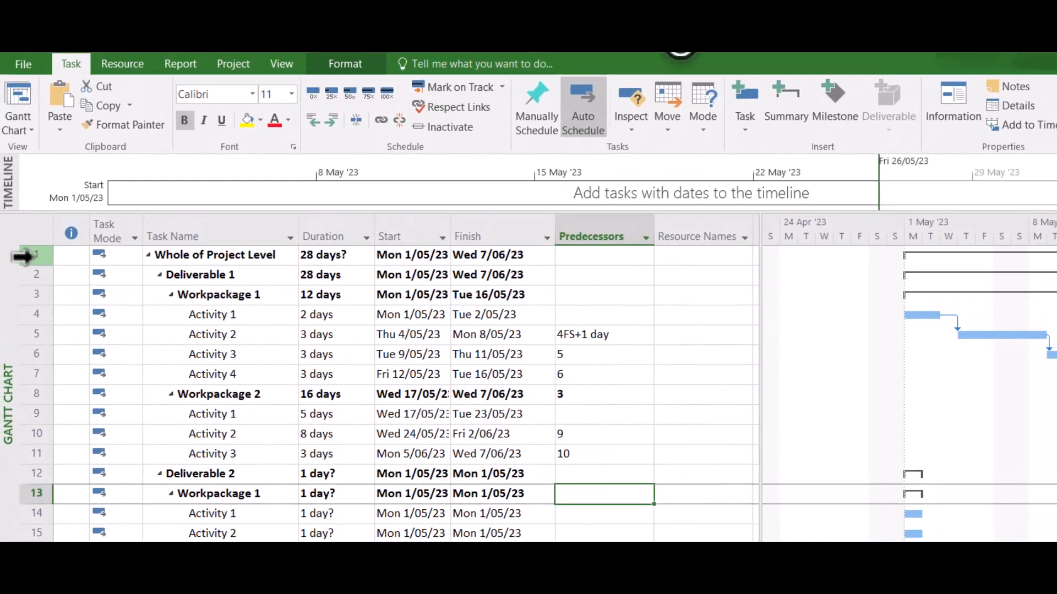
# Shade the whole-project row with a yellow background.
pyautogui.click(23, 255)
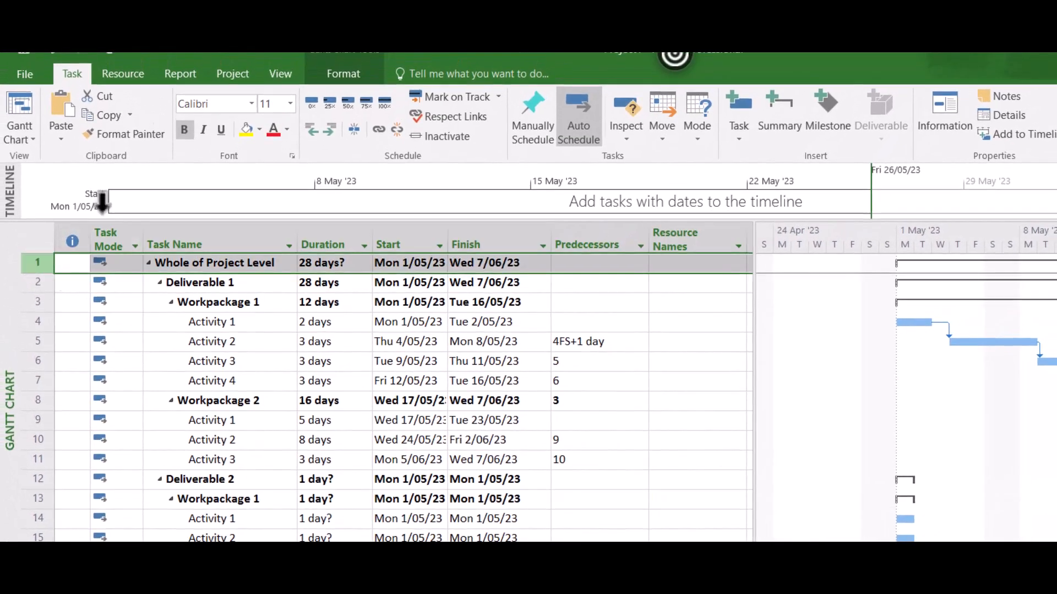
pyautogui.click(261, 120)
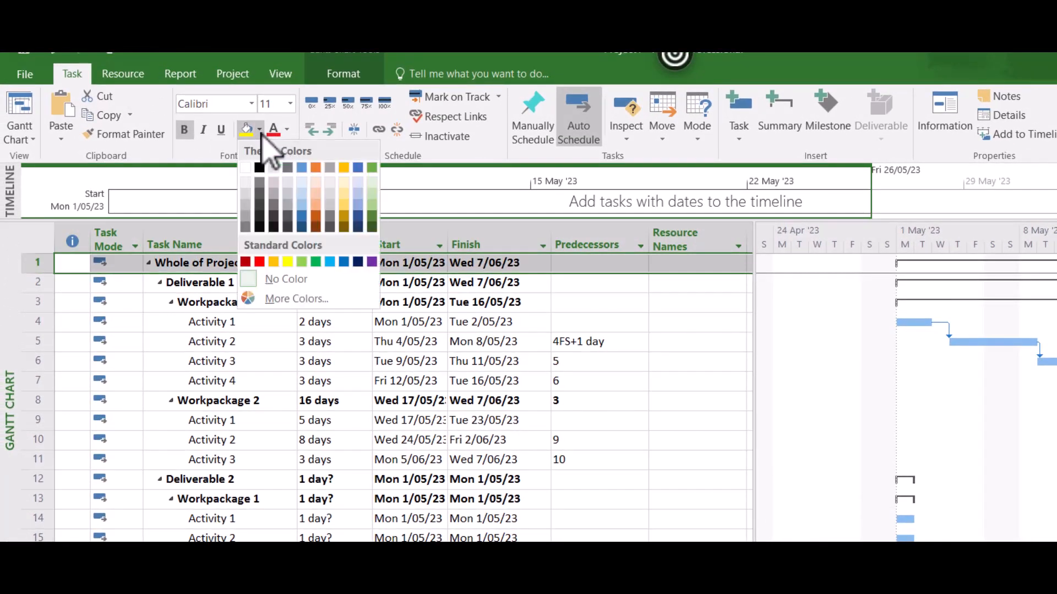
pyautogui.click(288, 262)
pyautogui.click(270, 301)
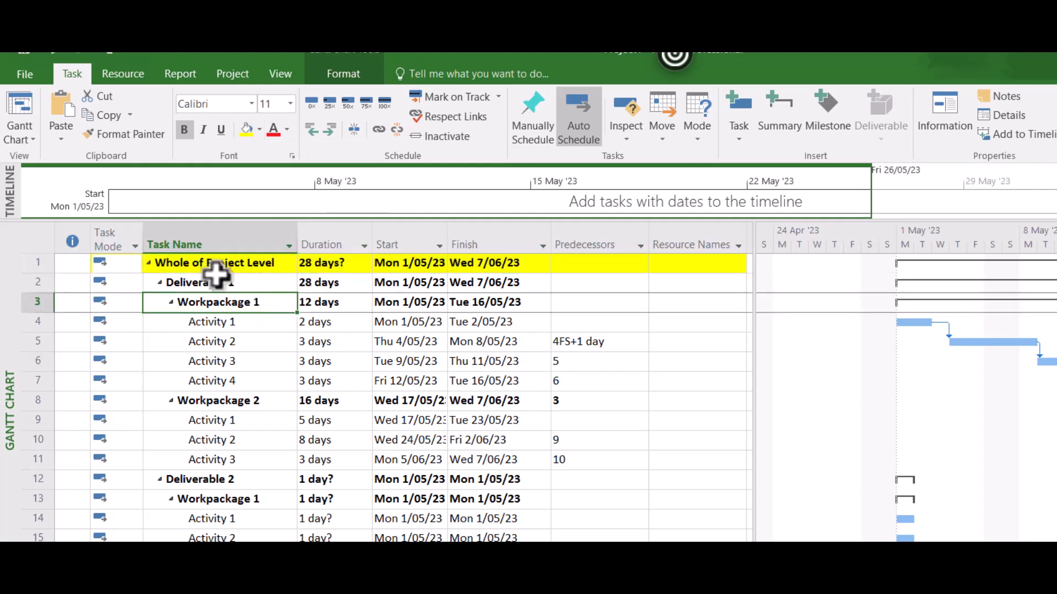
# Shade Deliverable 1 and all its rows light blue.
pyautogui.moveTo(25, 283); pyautogui.dragTo(27, 469)
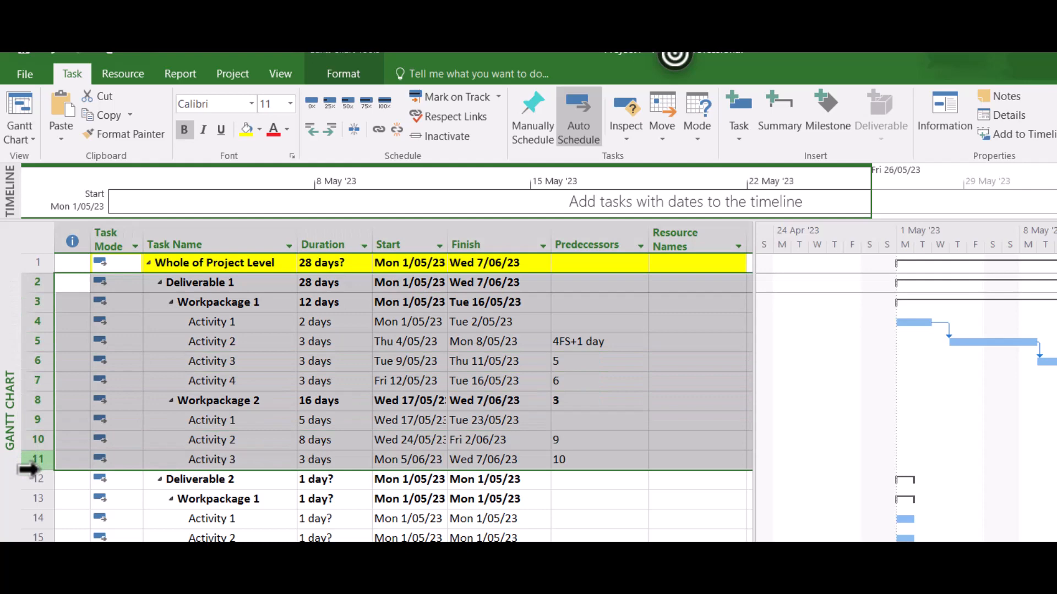
pyautogui.click(259, 129)
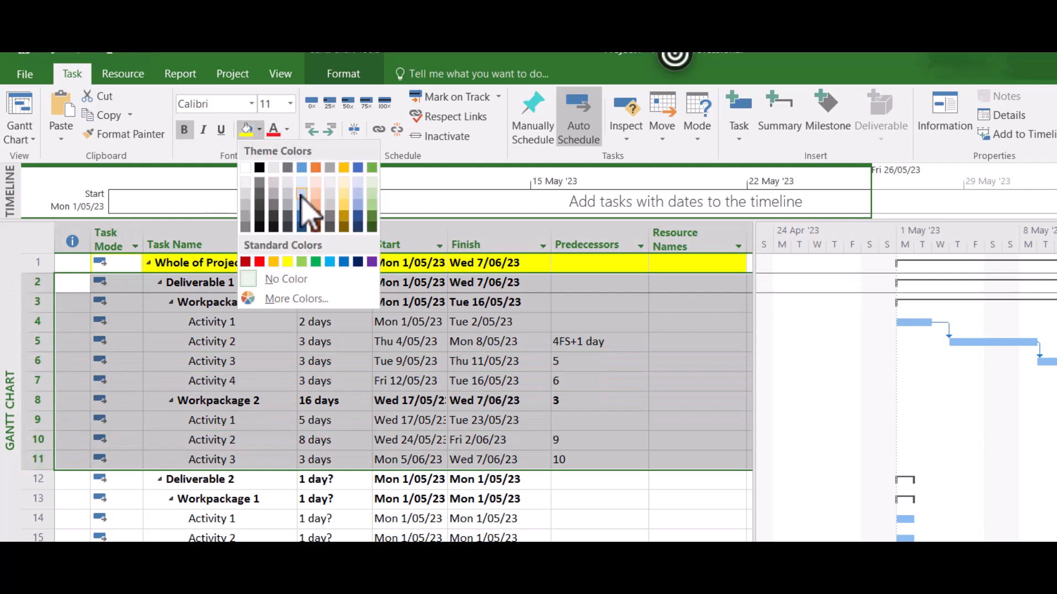
pyautogui.click(302, 183)
pyautogui.click(286, 424)
# Shade Deliverable 2 and all its rows green.
pyautogui.scroll(-1, 209, 451)
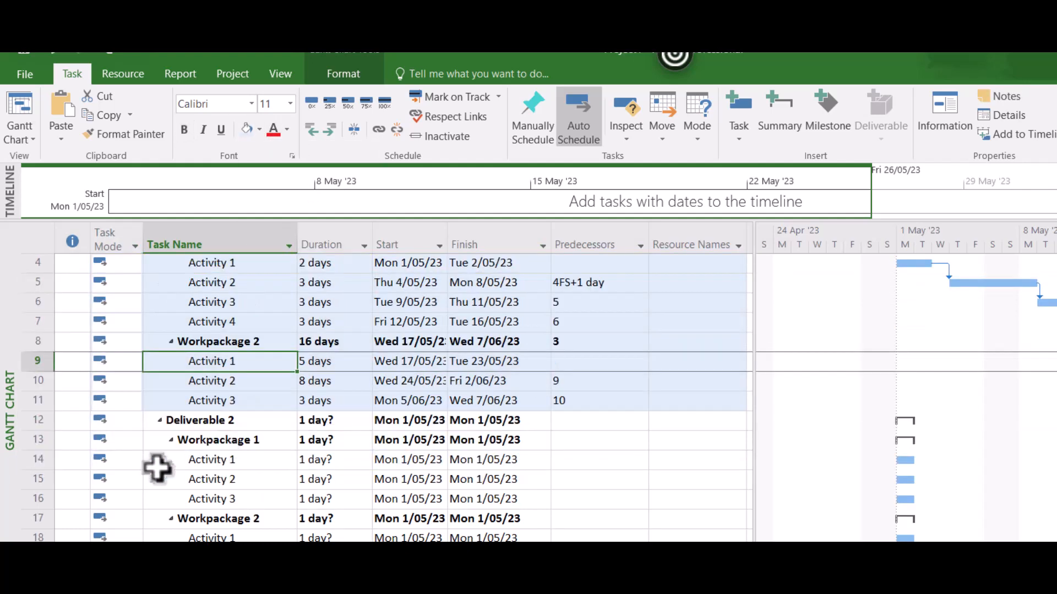
pyautogui.moveTo(40, 424)
pyautogui.mouseDown()
pyautogui.moveTo(61, 553)
pyautogui.moveTo(148, 252)
pyautogui.moveTo(130, 477)
pyautogui.moveTo(135, 467)
pyautogui.mouseUp()
pyautogui.click(260, 130)
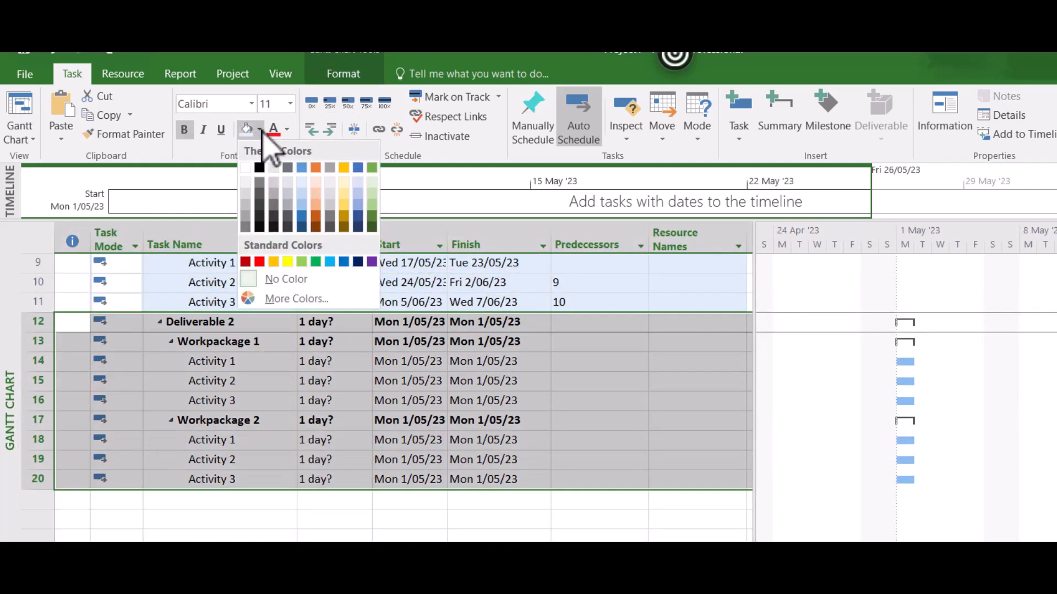
pyautogui.click(372, 206)
pyautogui.click(337, 420)
# Collapse Deliverable 1 and Deliverable 2's Workpackage 2 in the outline.
pyautogui.scroll(3, 405, 382)
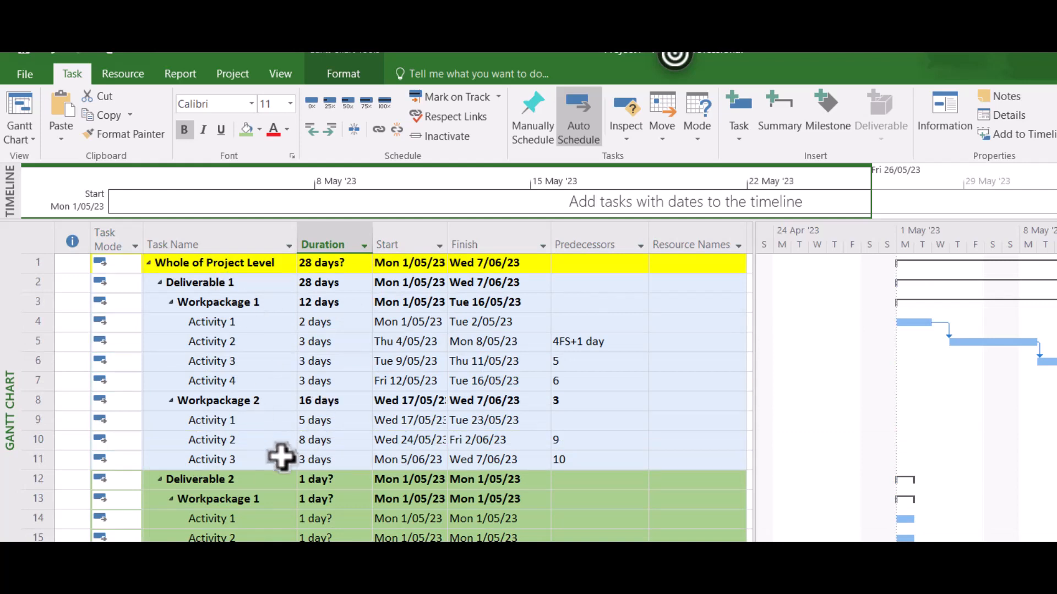
pyautogui.click(161, 284)
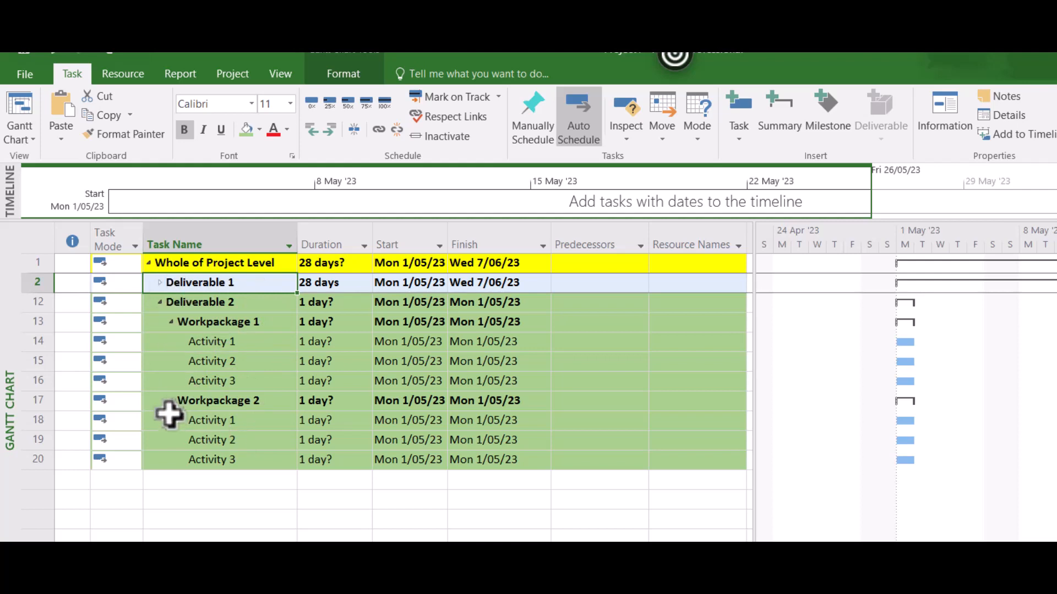
pyautogui.click(171, 401)
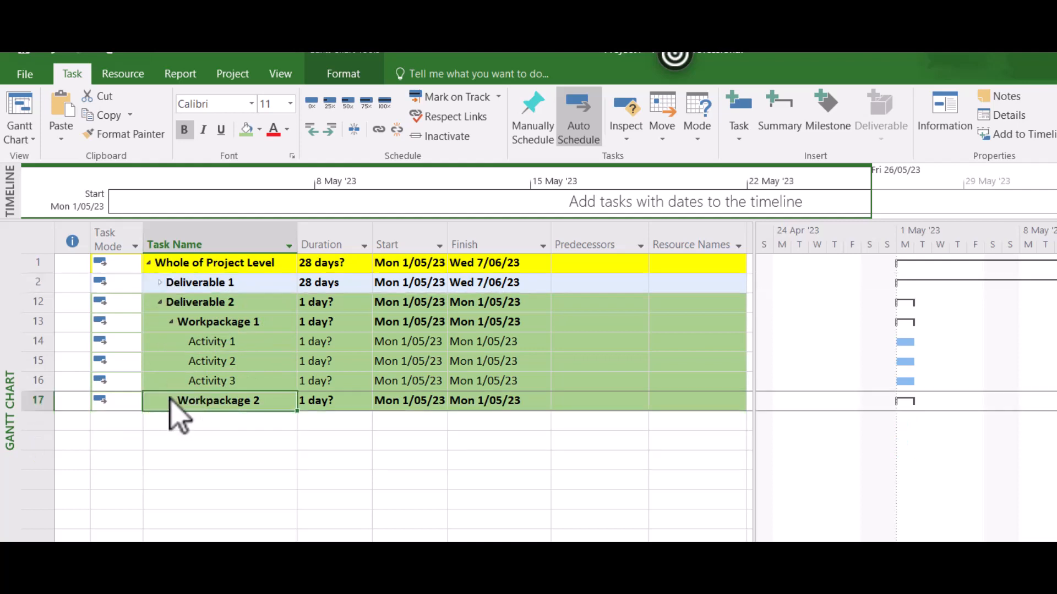
# Expand Deliverable 1 showing Workpackage 1's activities, with its Workpackage 2 collapsed.
pyautogui.click(170, 401)
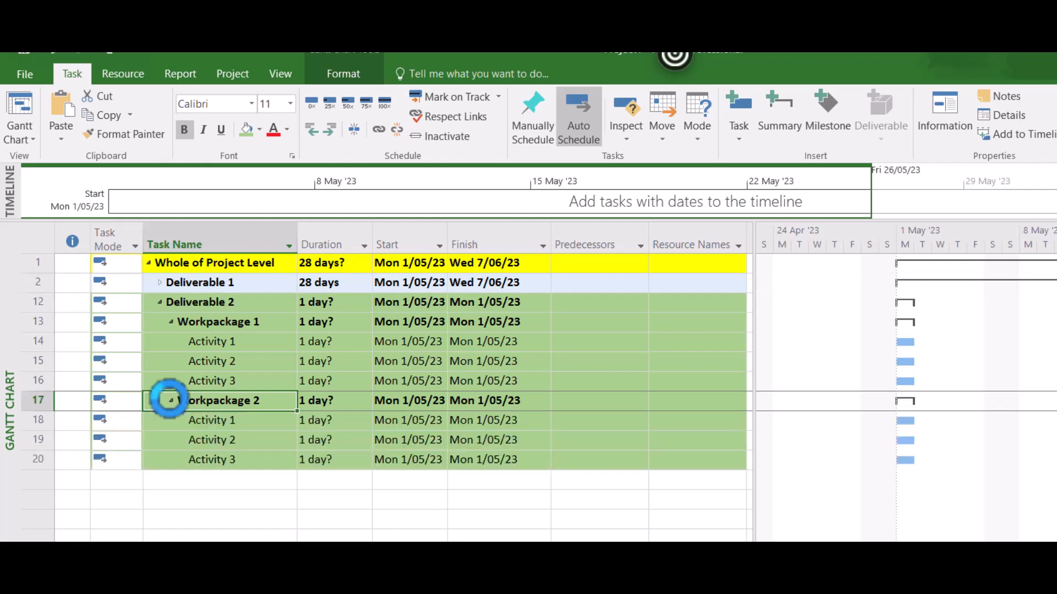
pyautogui.click(160, 282)
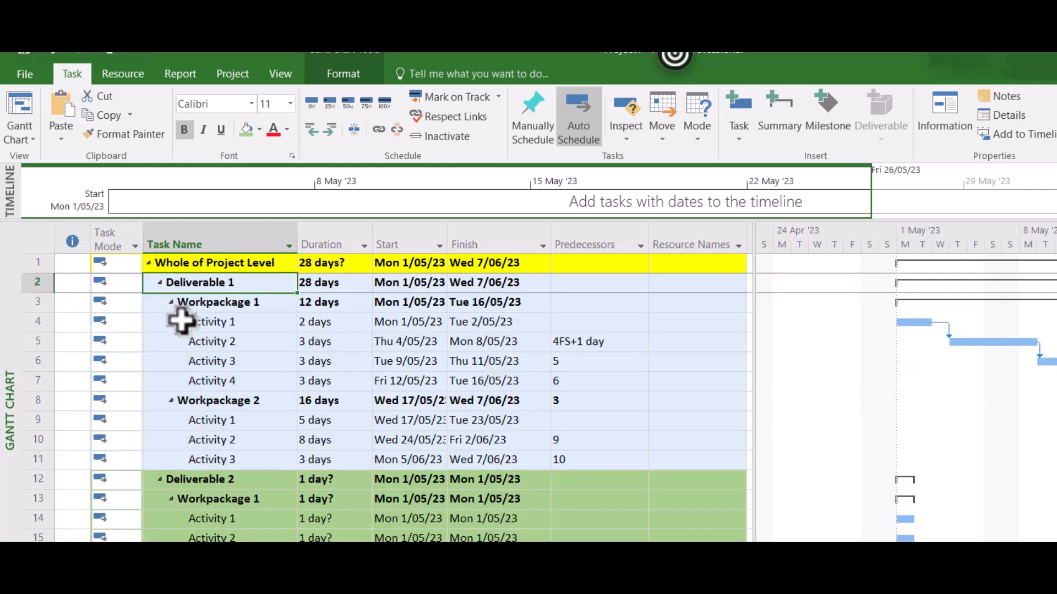
pyautogui.click(171, 302)
pyautogui.click(171, 302)
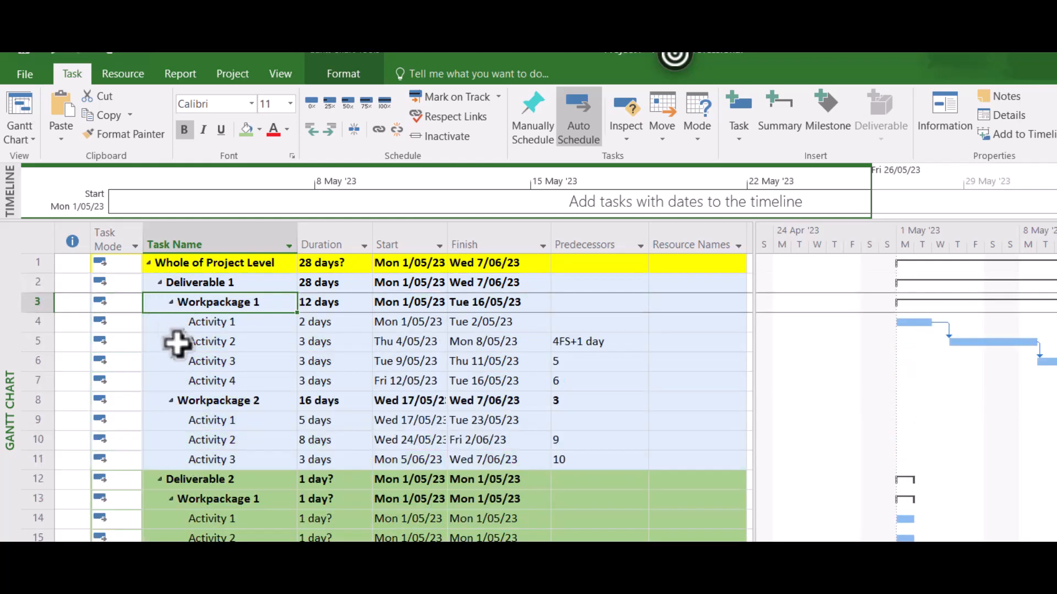
pyautogui.click(171, 401)
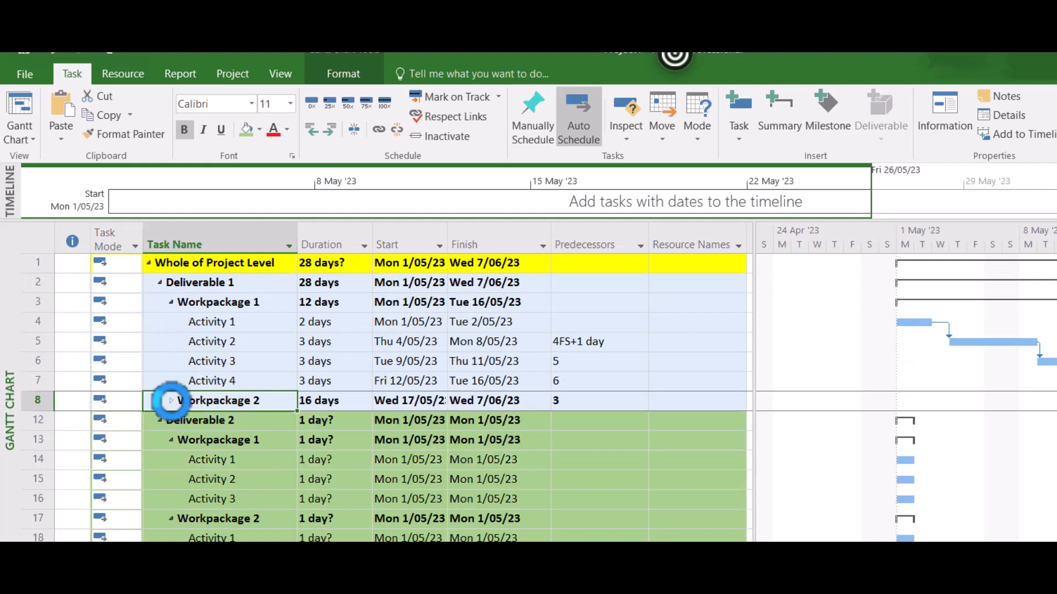
# Keep Deliverable 2 expanded and widen the task table beside the Gantt bars.
pyautogui.click(258, 424)
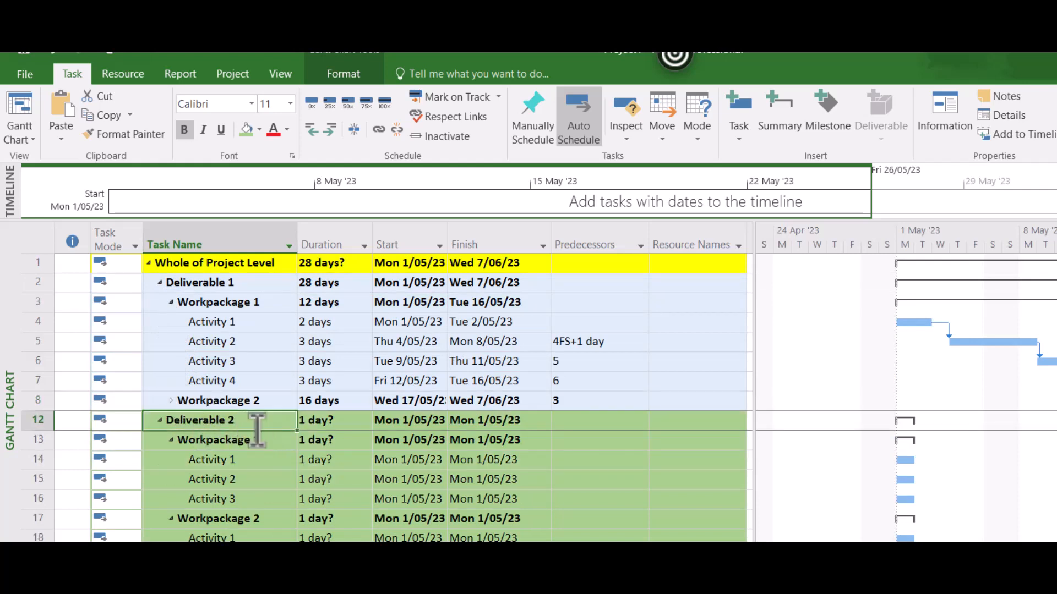
pyautogui.click(160, 421)
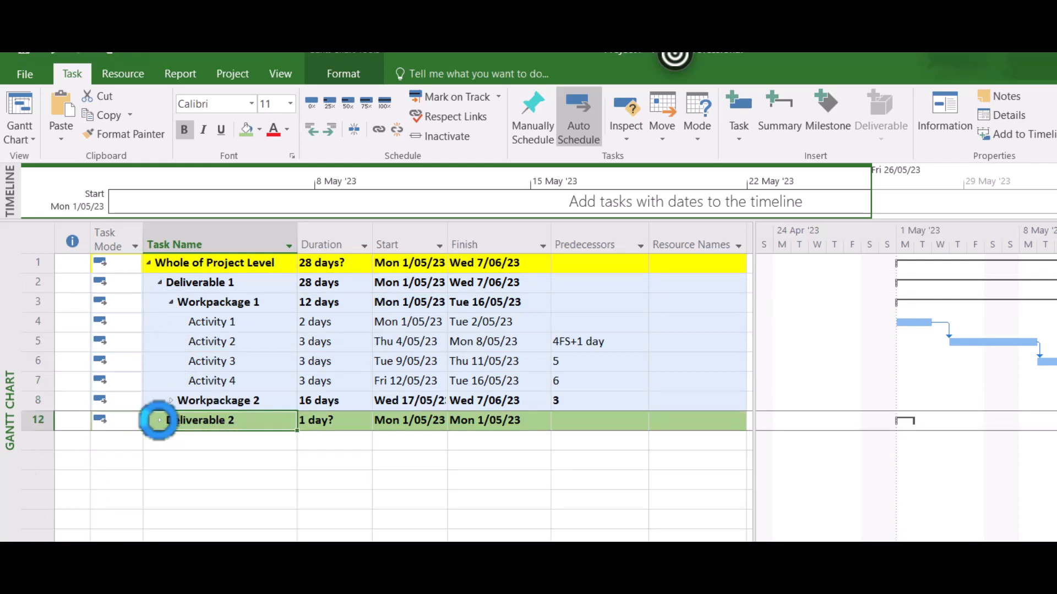
pyautogui.click(160, 425)
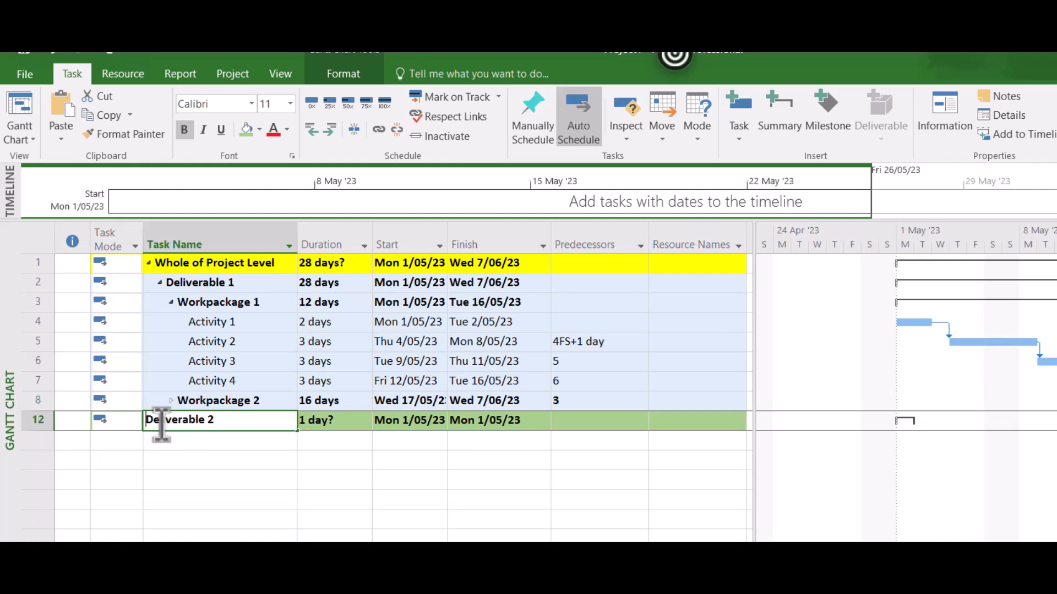
pyautogui.click(185, 482)
pyautogui.click(161, 422)
pyautogui.click(160, 421)
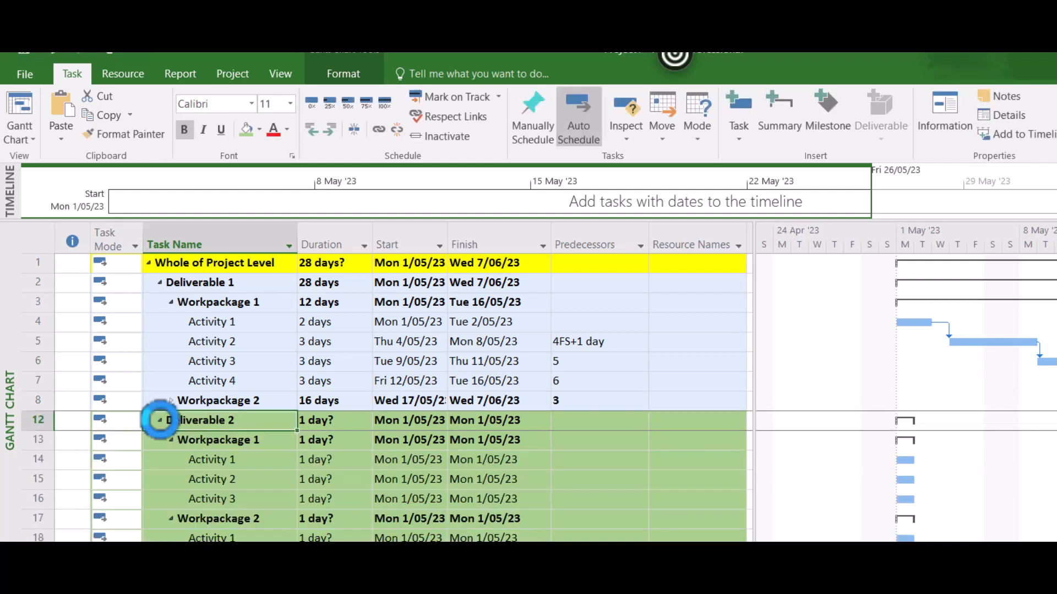
pyautogui.moveTo(755, 282); pyautogui.dragTo(837, 281)
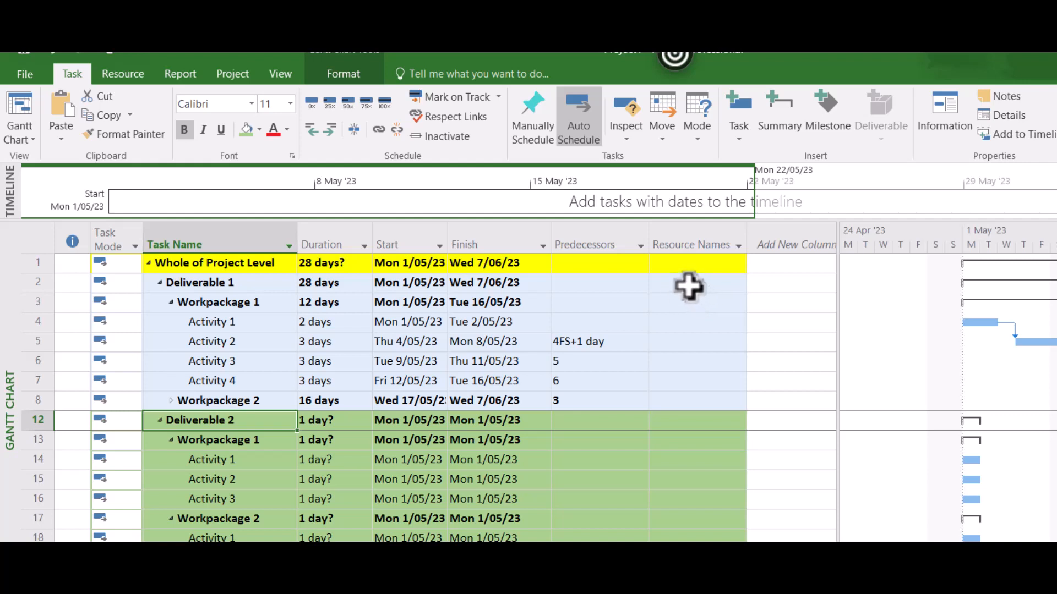
pyautogui.moveTo(838, 311); pyautogui.dragTo(920, 318)
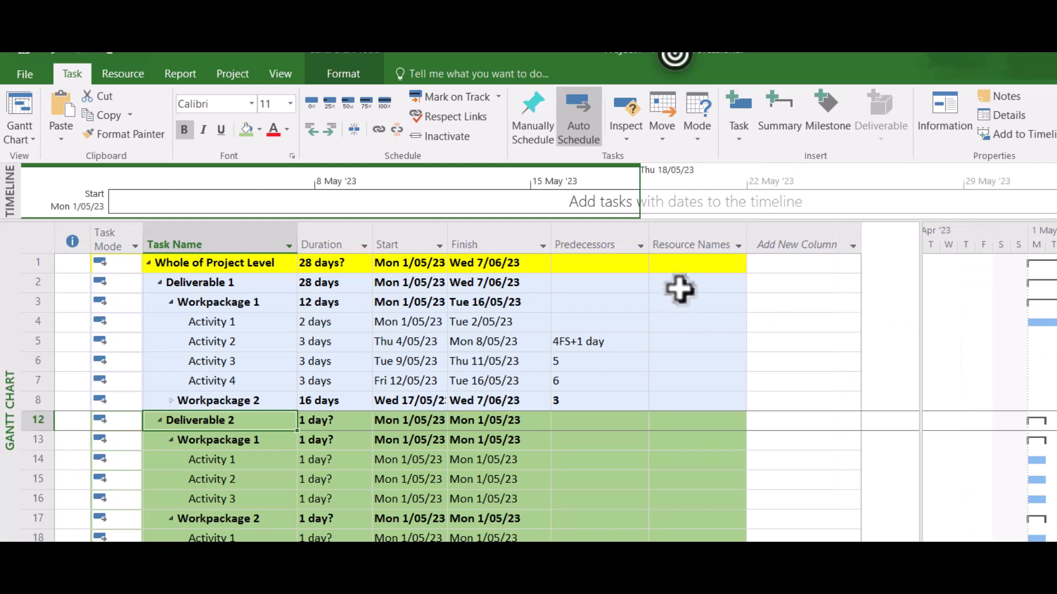
# Open the Resource Sheet and review the first resource's Work type and 100% max units.
pyautogui.click(34, 141)
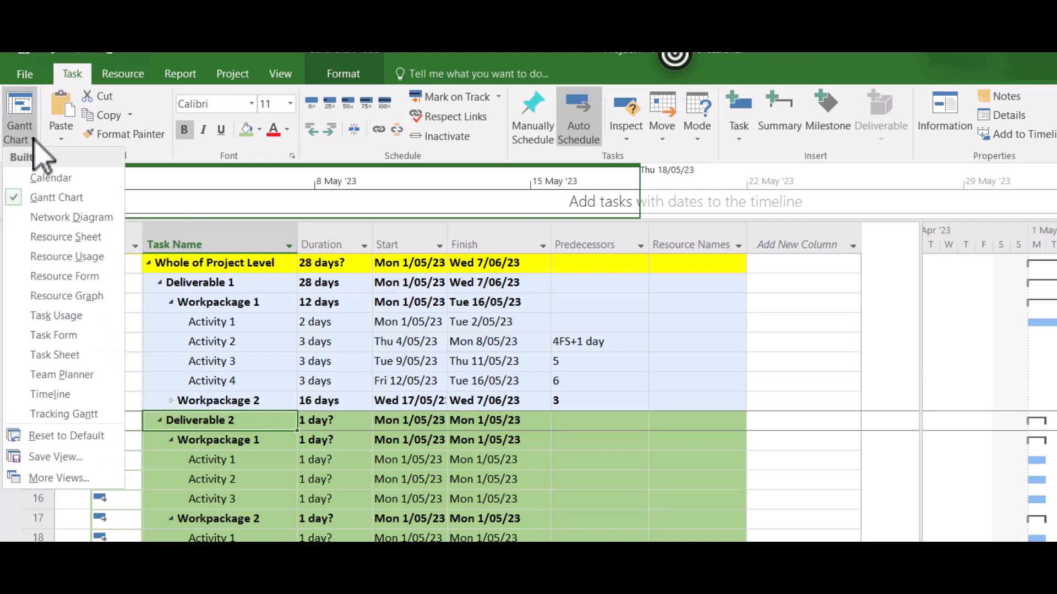
pyautogui.click(59, 238)
pyautogui.click(168, 250)
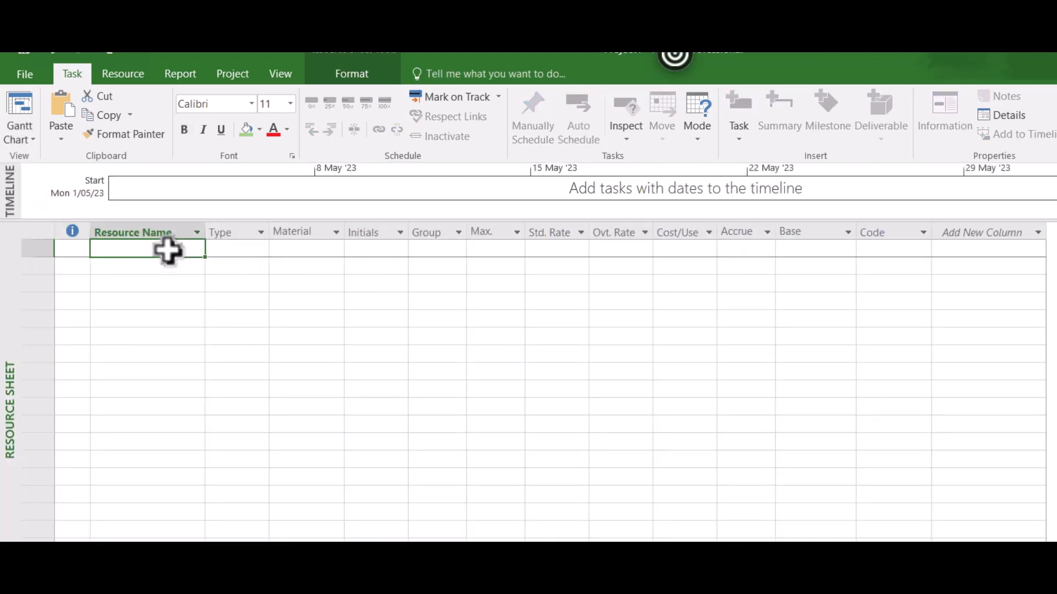
pyautogui.click(174, 265)
pyautogui.click(175, 286)
pyautogui.click(177, 303)
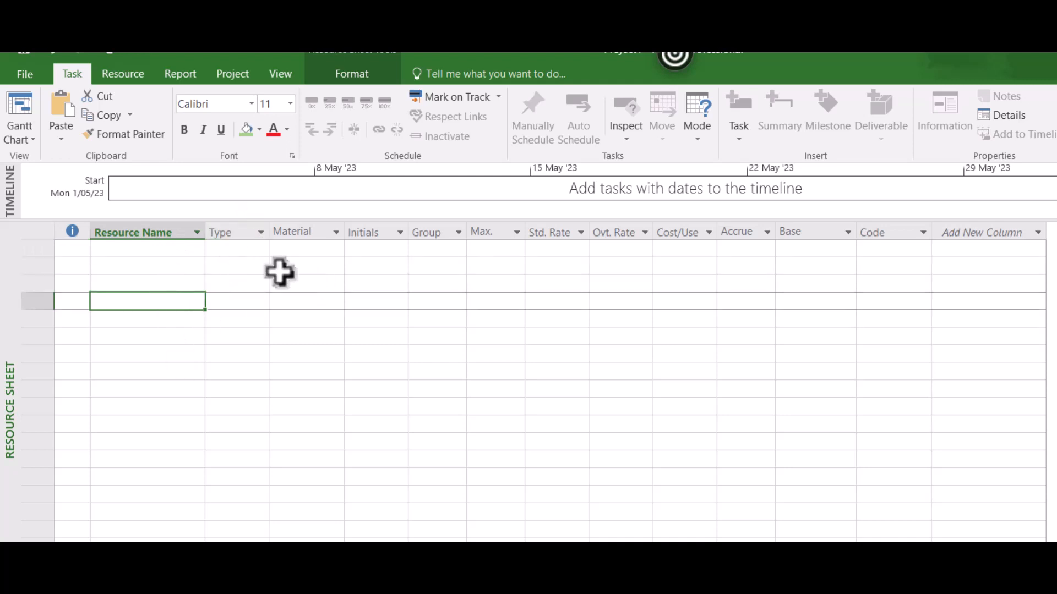
pyautogui.click(254, 250)
pyautogui.click(262, 250)
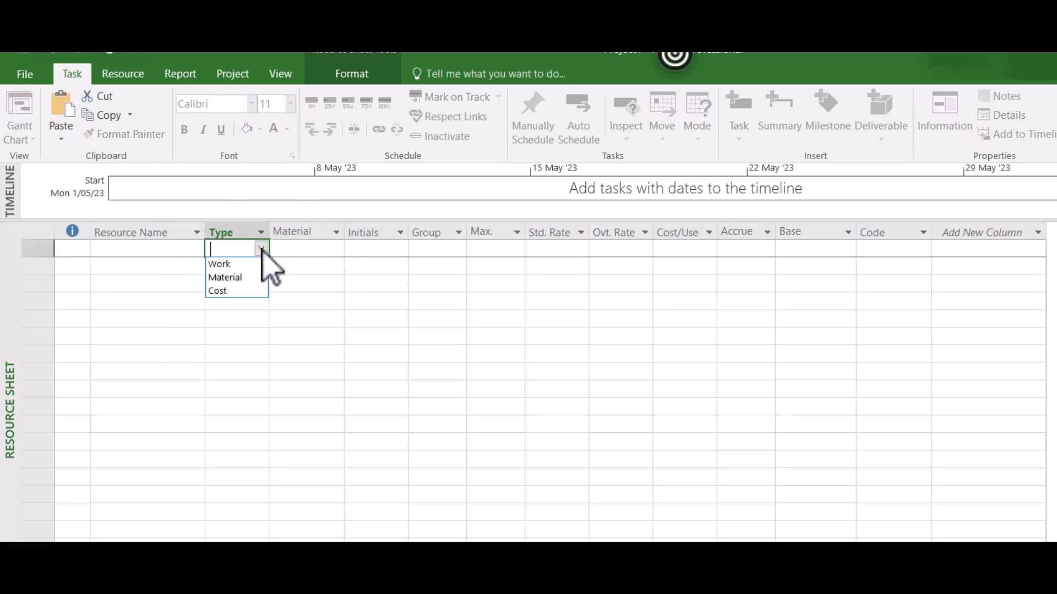
pyautogui.click(295, 245)
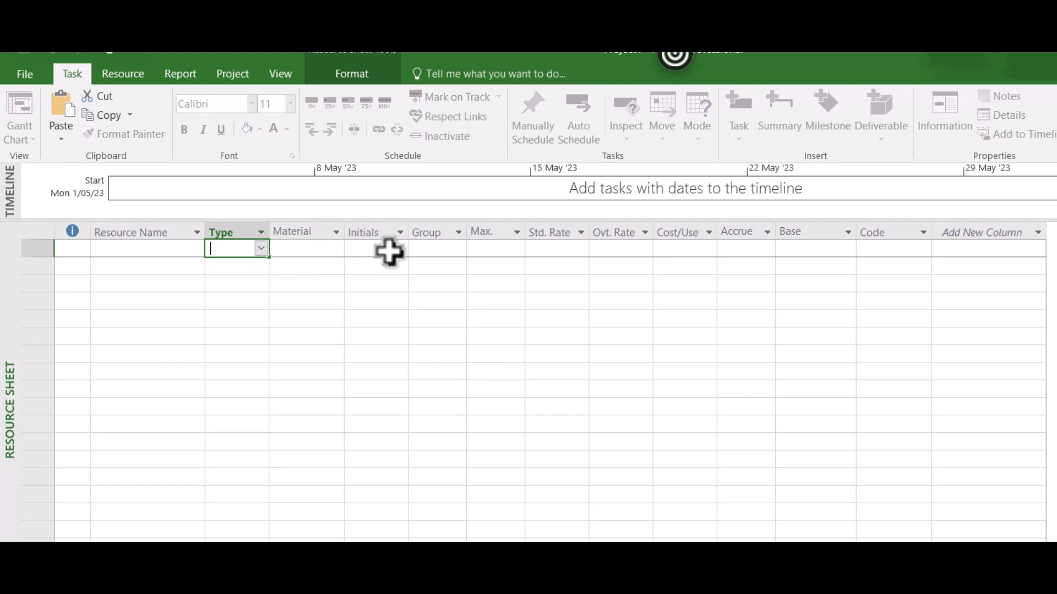
pyautogui.click(390, 250)
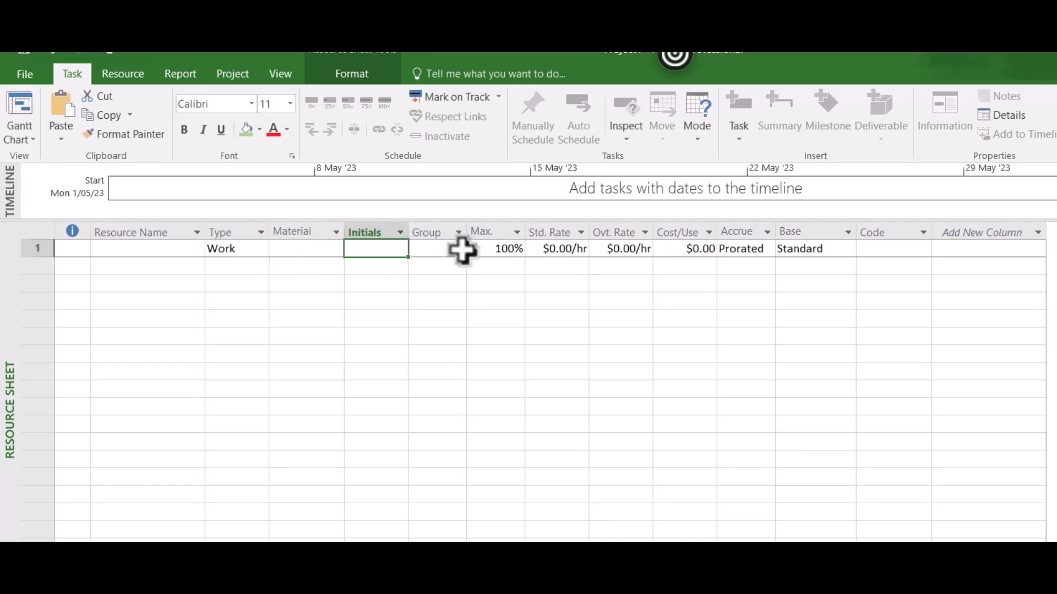
pyautogui.click(508, 250)
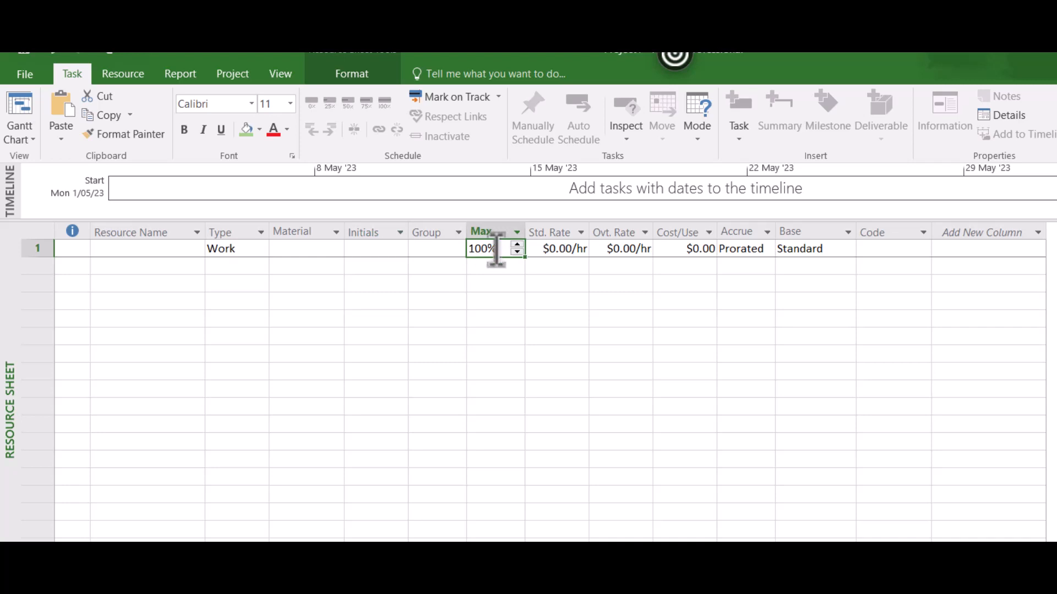
pyautogui.click(555, 251)
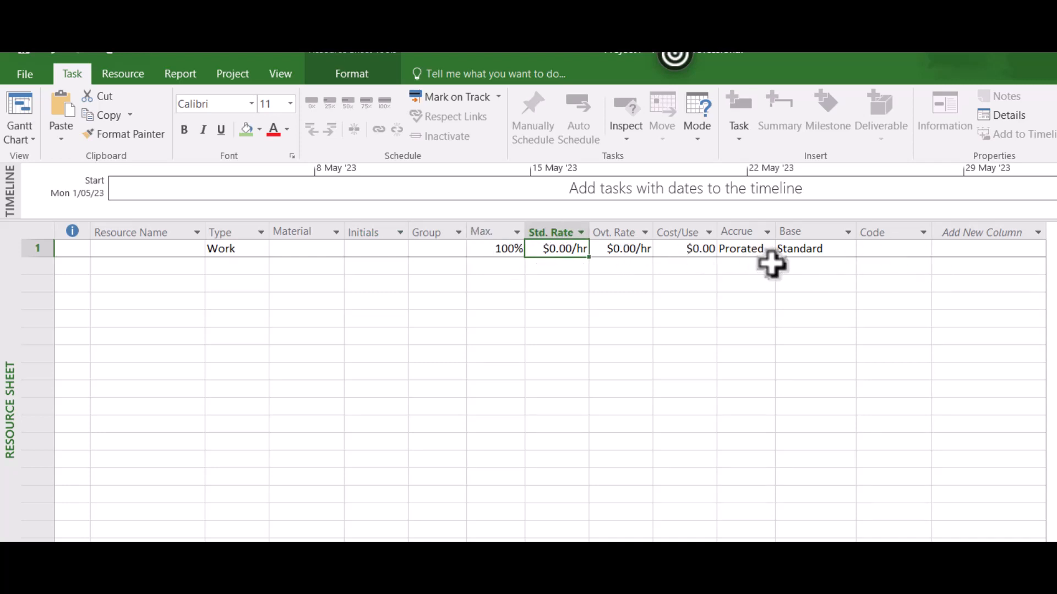
# Delete the empty first resource and return to the Gantt Chart view.
pyautogui.click(1041, 232)
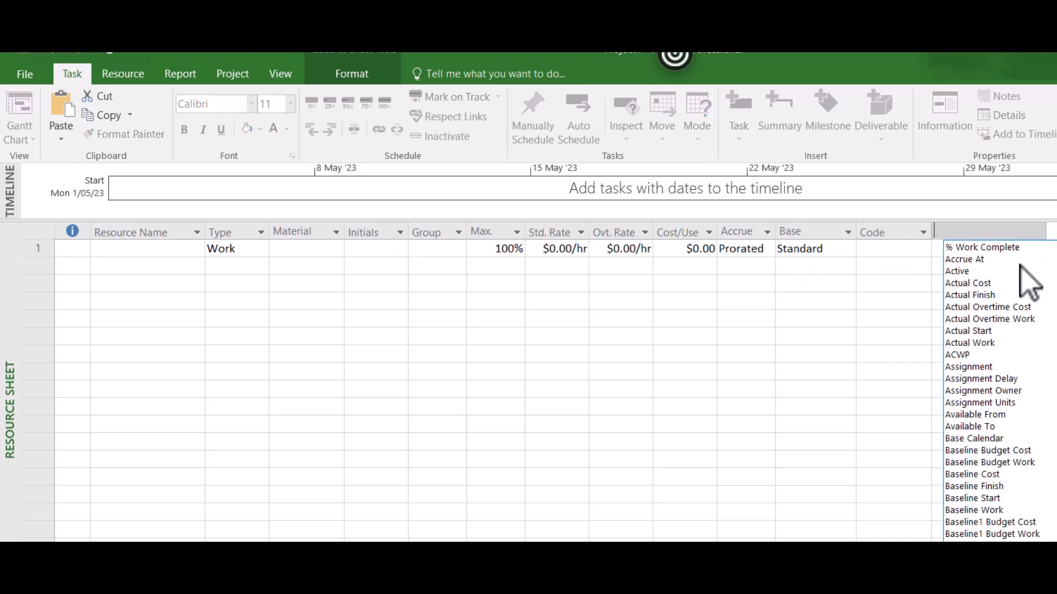
pyautogui.press('Escape')
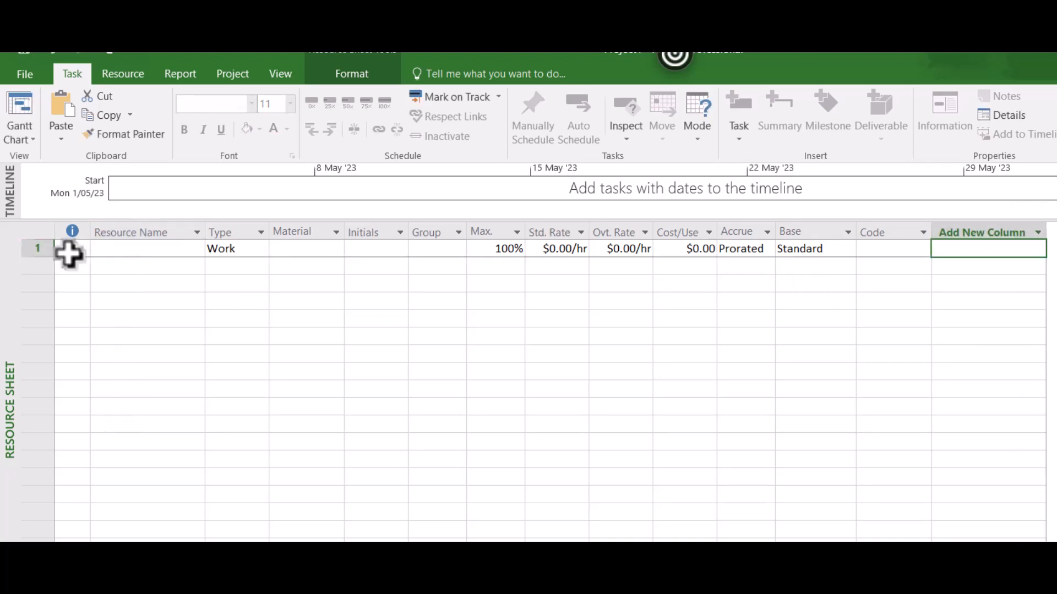
pyautogui.click(27, 245)
pyautogui.rightClick(30, 245)
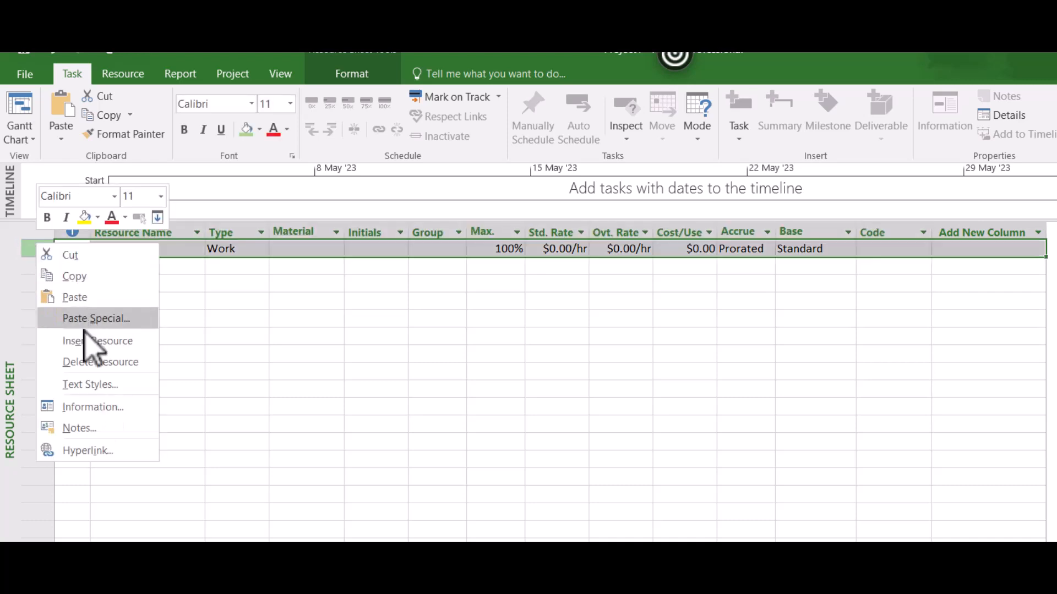
pyautogui.click(87, 362)
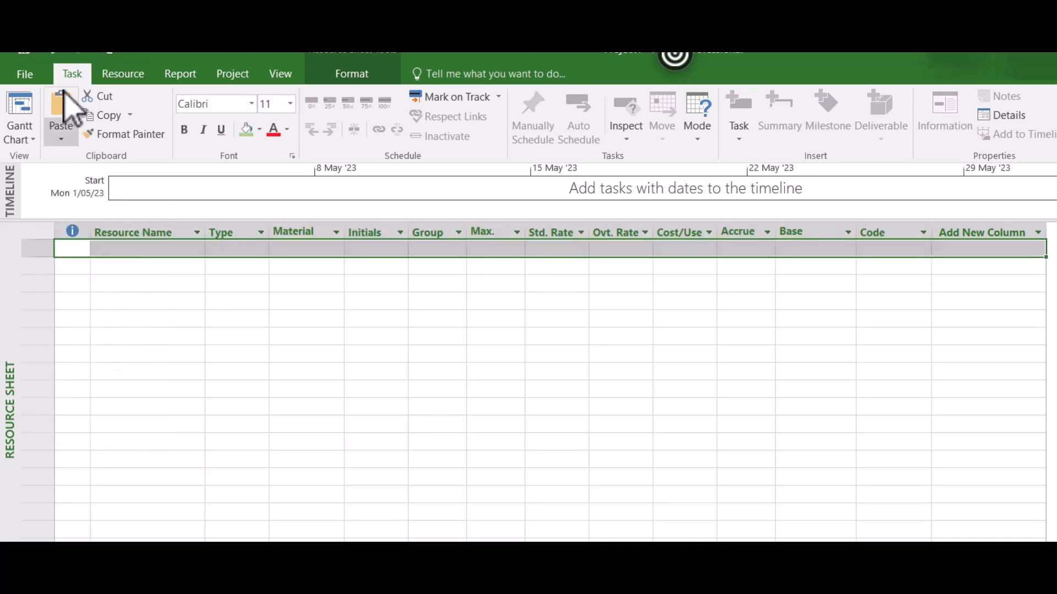
pyautogui.click(23, 139)
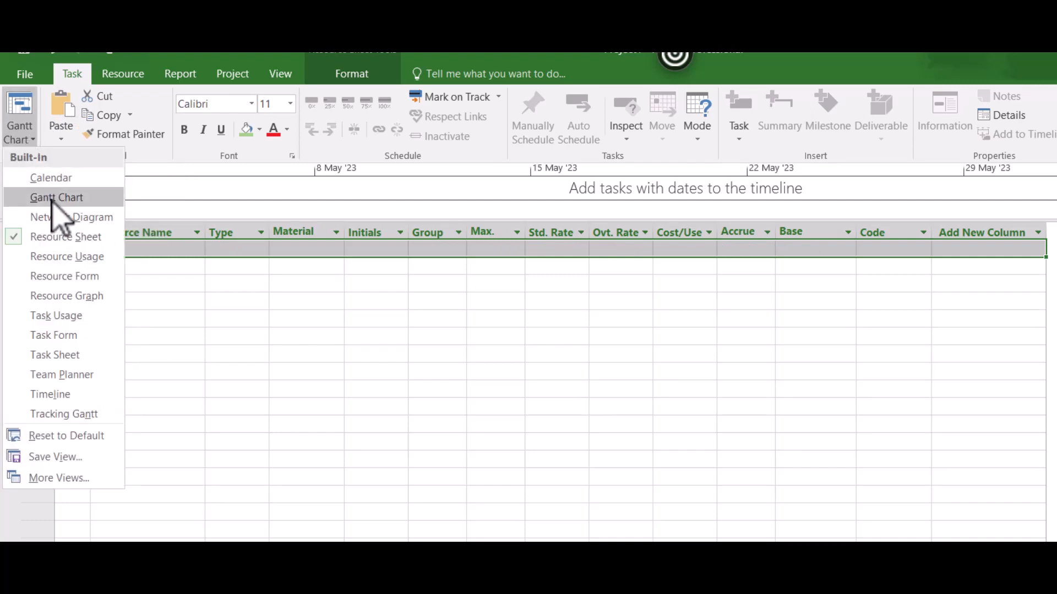
pyautogui.click(58, 198)
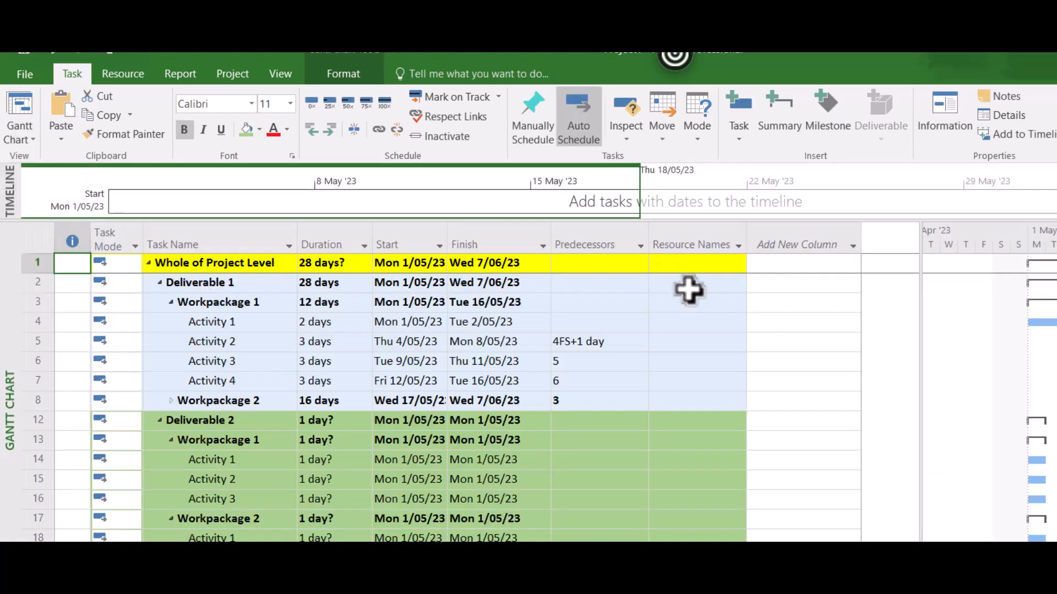
# Enter resource names for Deliverable 1 and Workpackage 1.
pyautogui.click(700, 279)
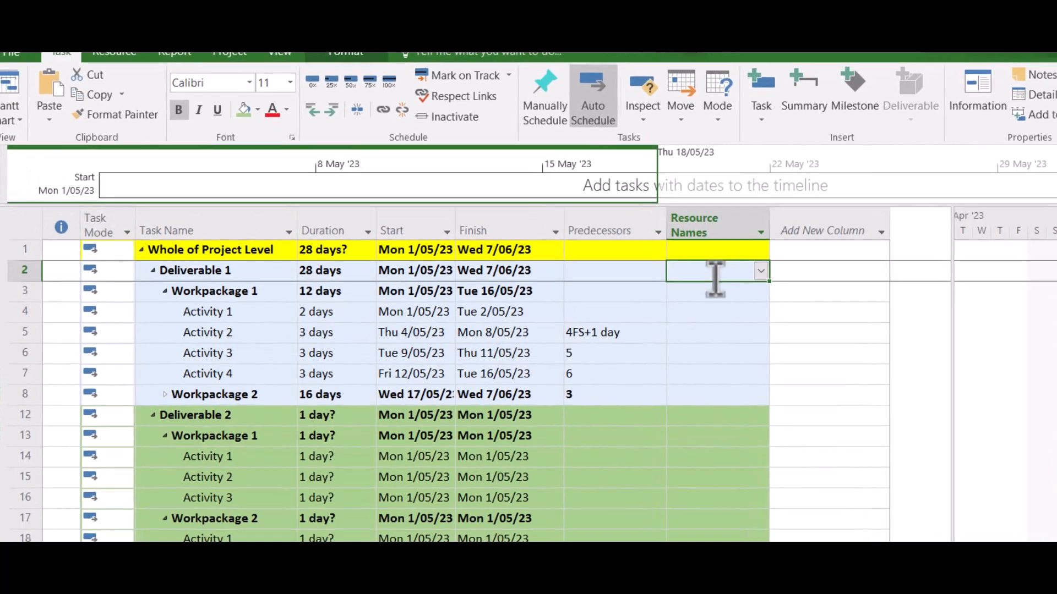
pyautogui.write('Ji')
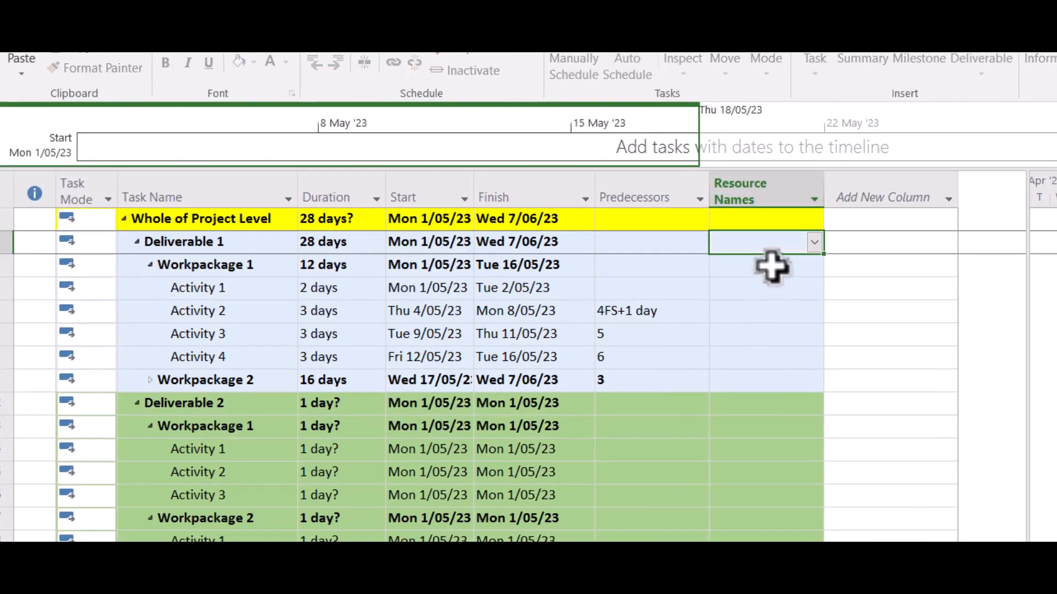
pyautogui.click(768, 264)
pyautogui.write('Jenny Jones')
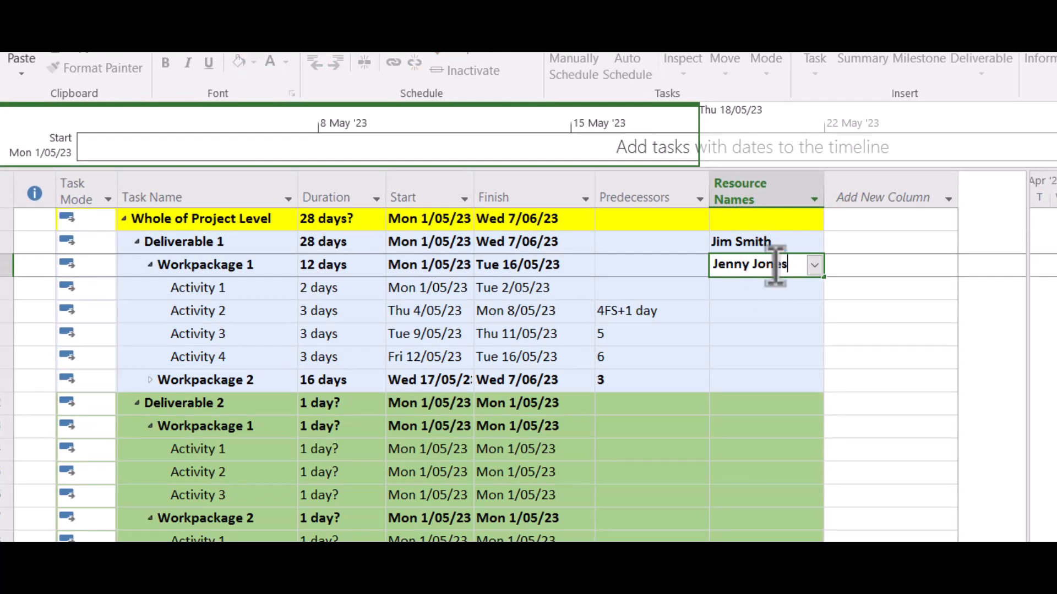
pyautogui.click(917, 332)
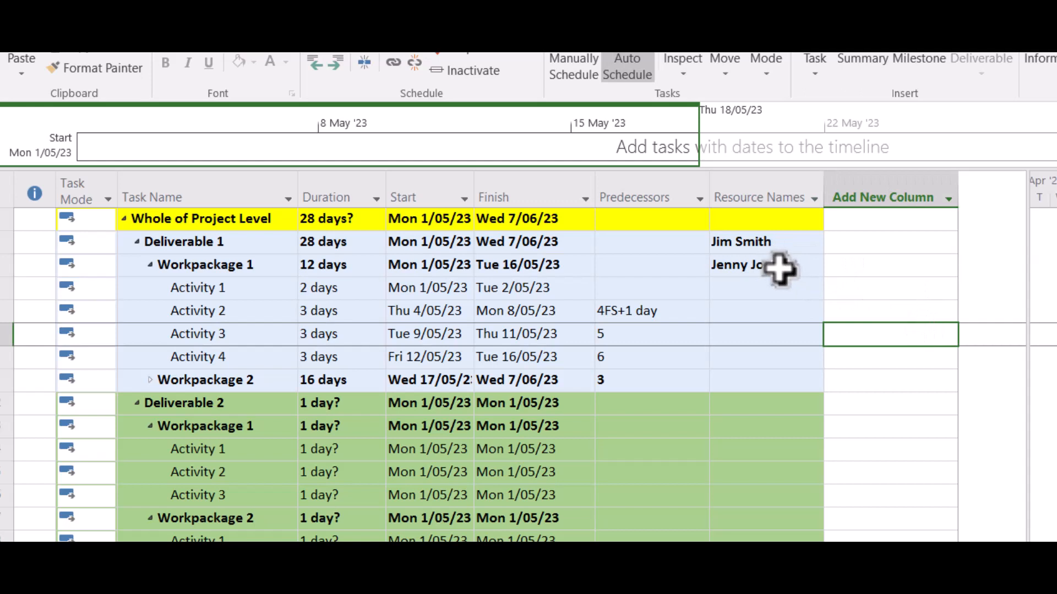
# Assign Activity 1 its own resource, leaving Activity 2 unassigned.
pyautogui.click(777, 289)
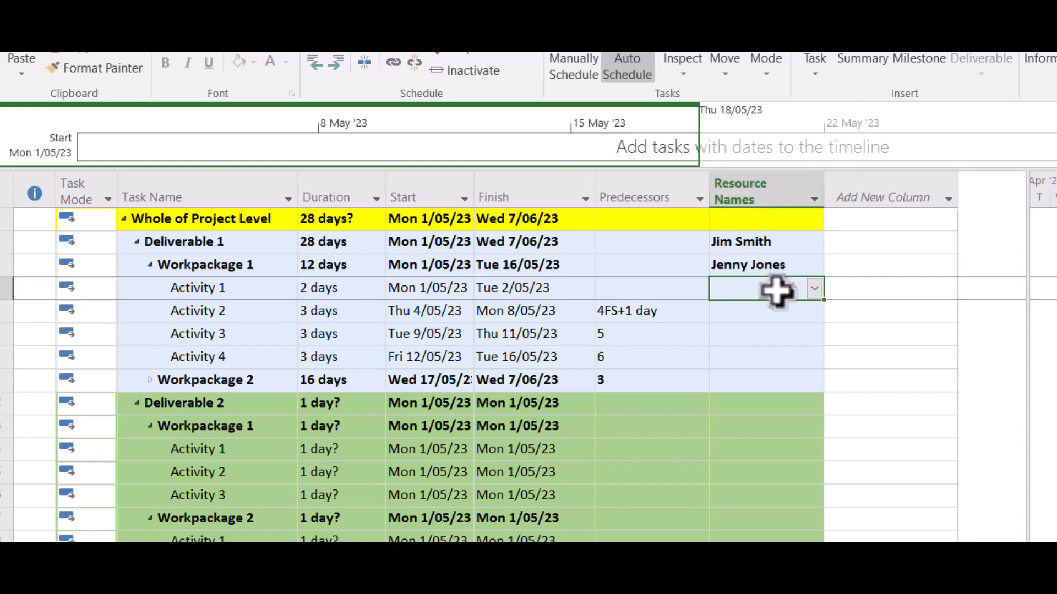
pyautogui.click(814, 288)
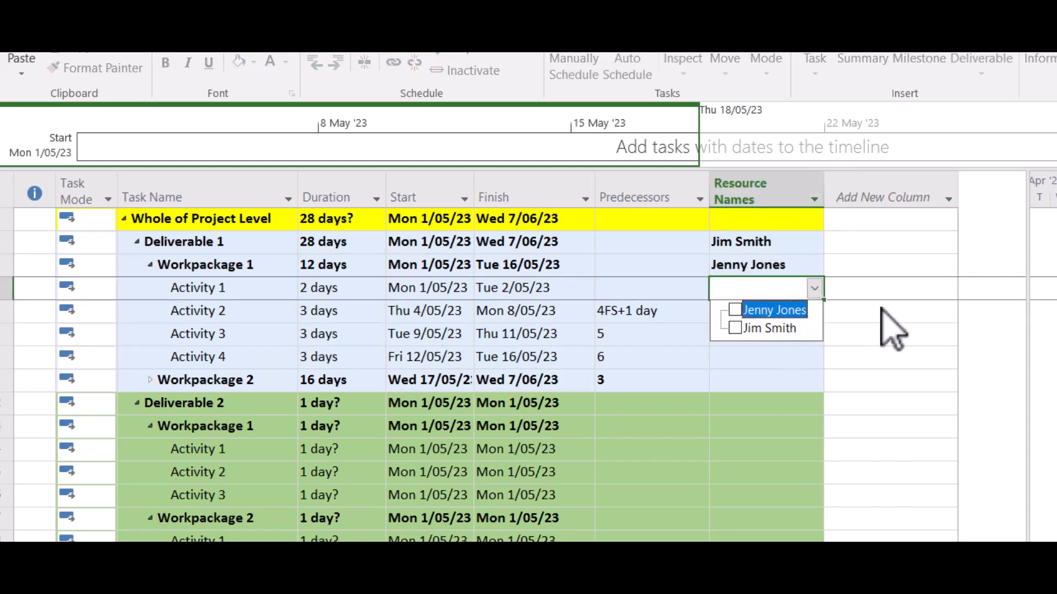
pyautogui.click(802, 292)
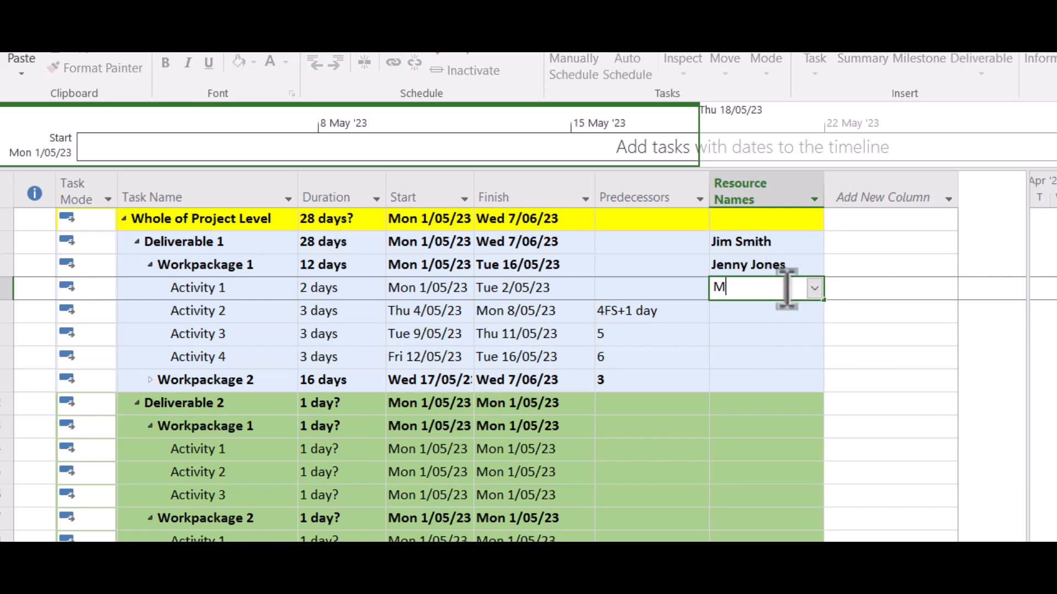
pyautogui.click(854, 359)
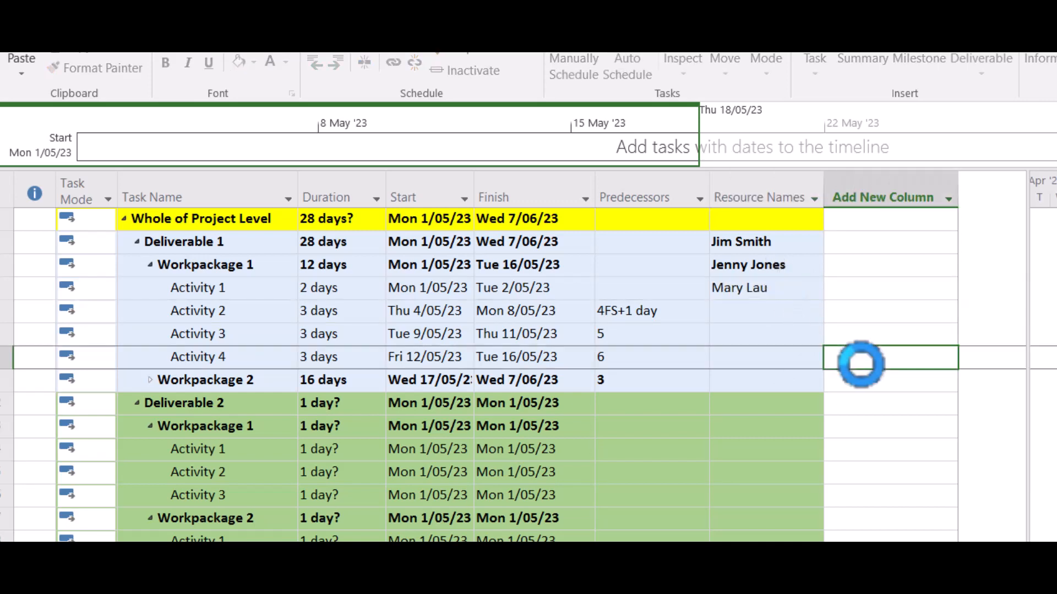
pyautogui.click(757, 296)
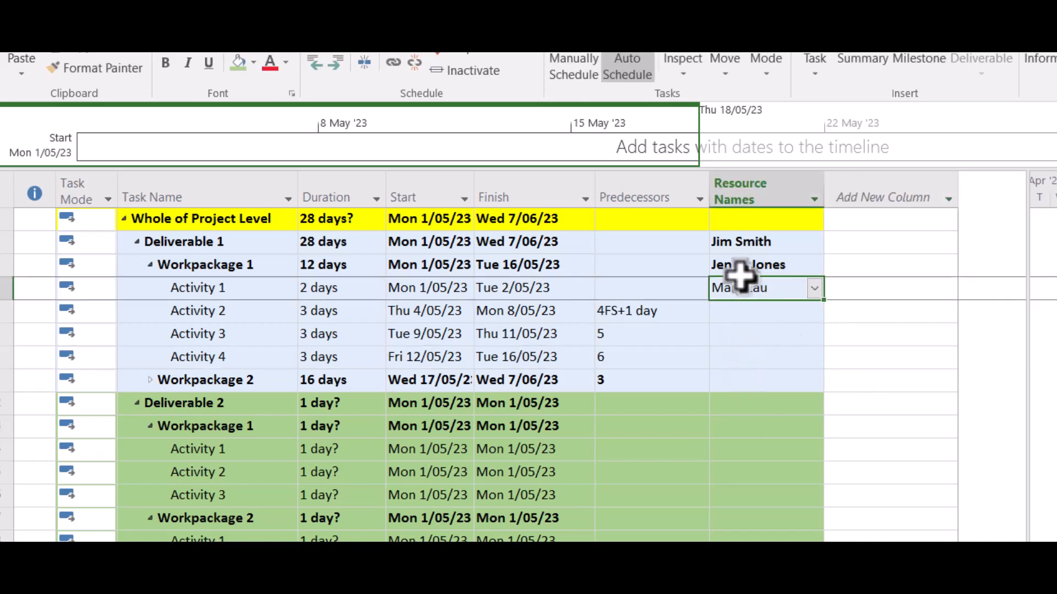
pyautogui.click(743, 313)
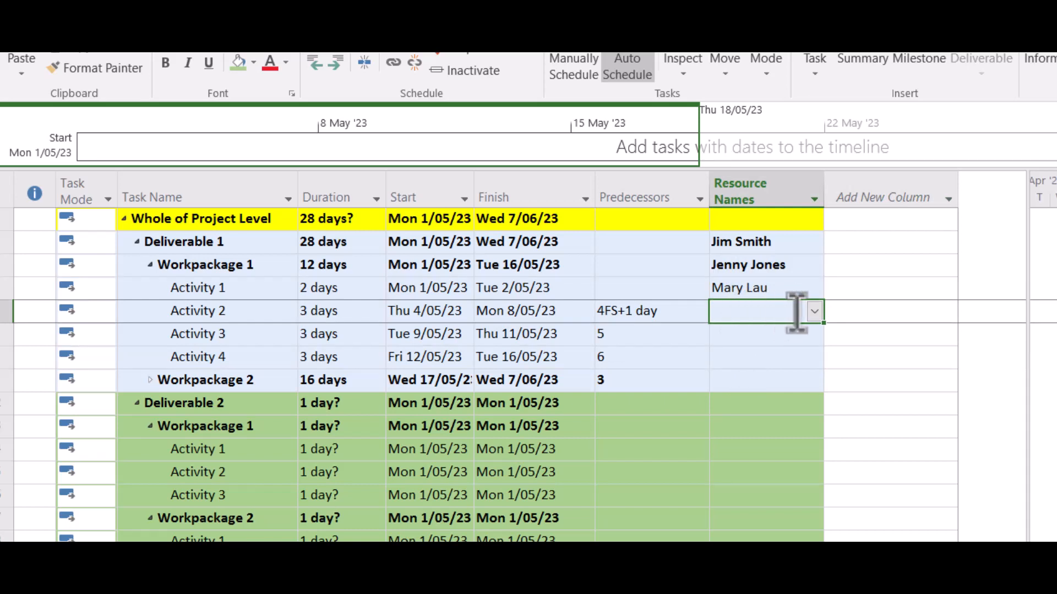
pyautogui.click(815, 312)
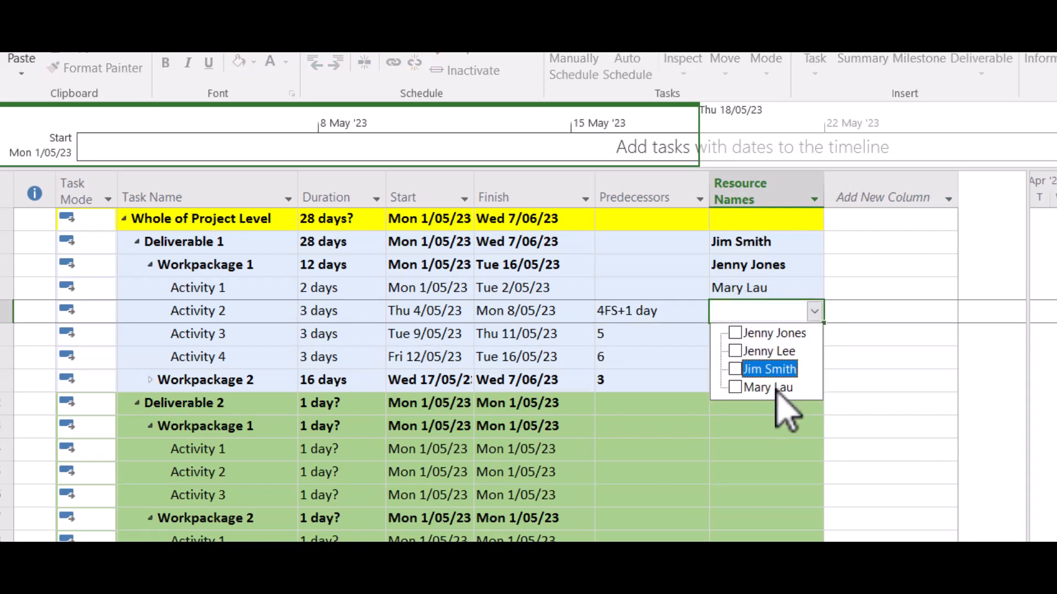
pyautogui.press('Escape')
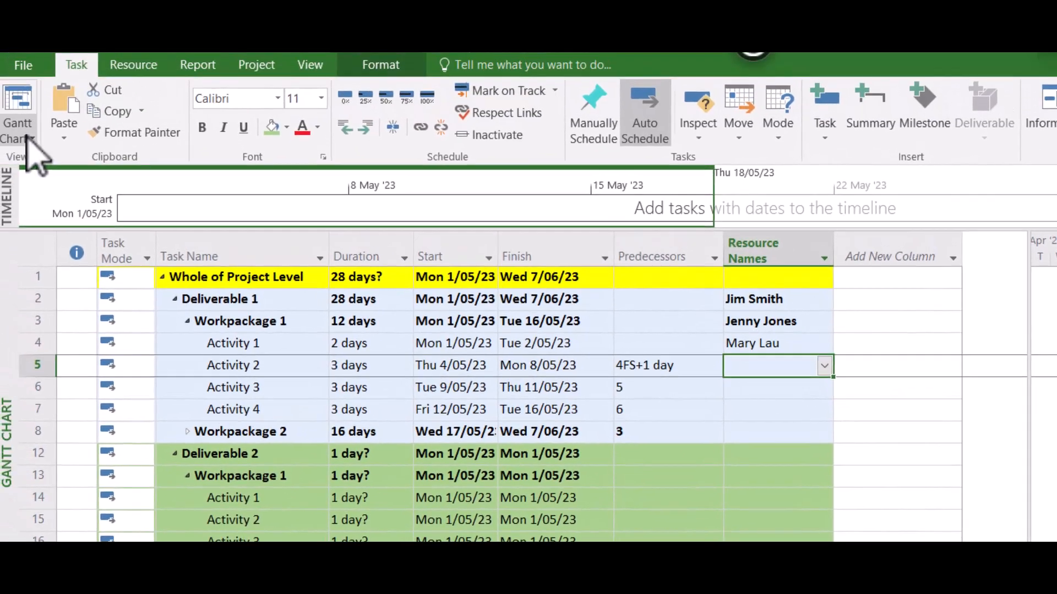
# On the Resource Sheet, enter Std. Rates of 100, 70, 50 and 45 per hour.
pyautogui.click(30, 144)
pyautogui.click(69, 261)
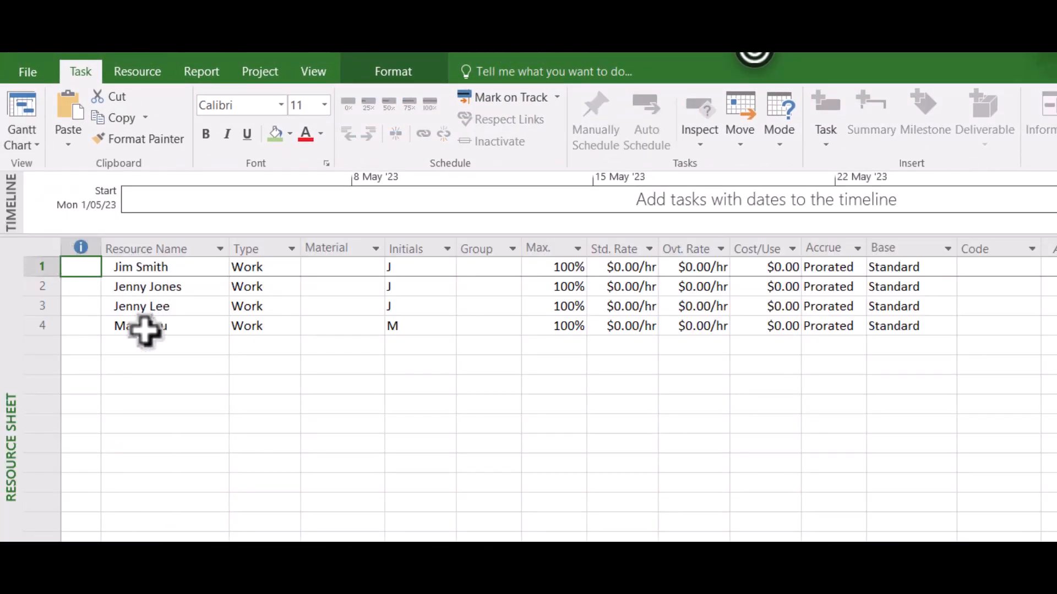
pyautogui.click(617, 268)
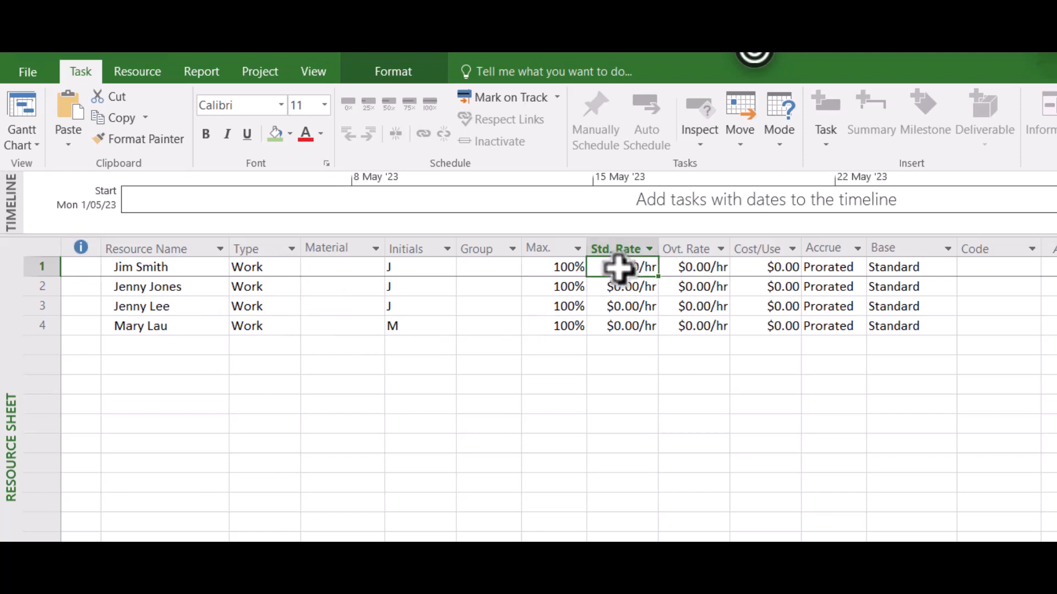
pyautogui.write('100')
pyautogui.press('Return')
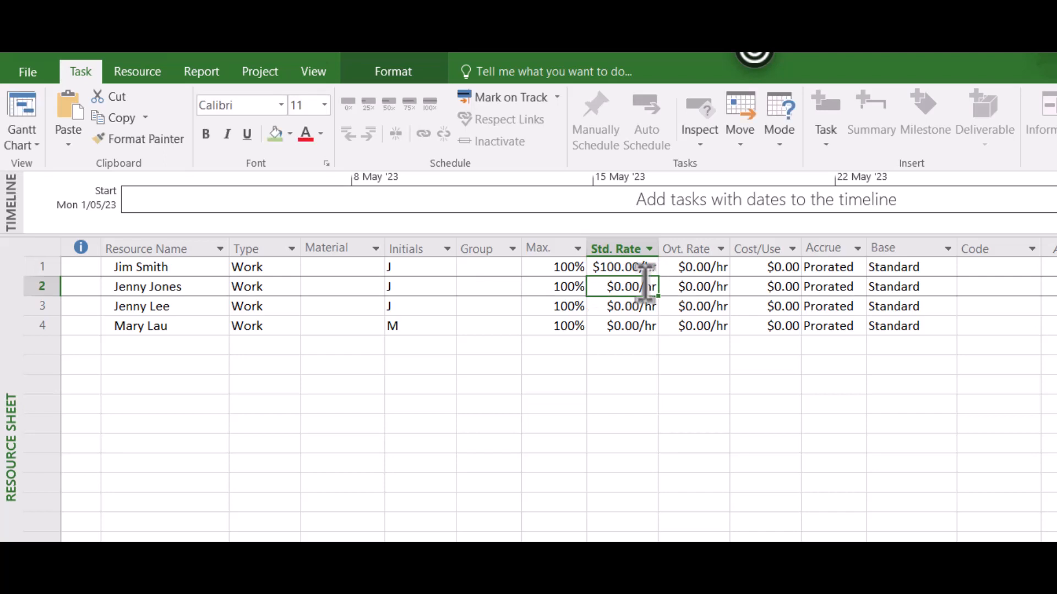
pyautogui.click(629, 345)
pyautogui.click(629, 286)
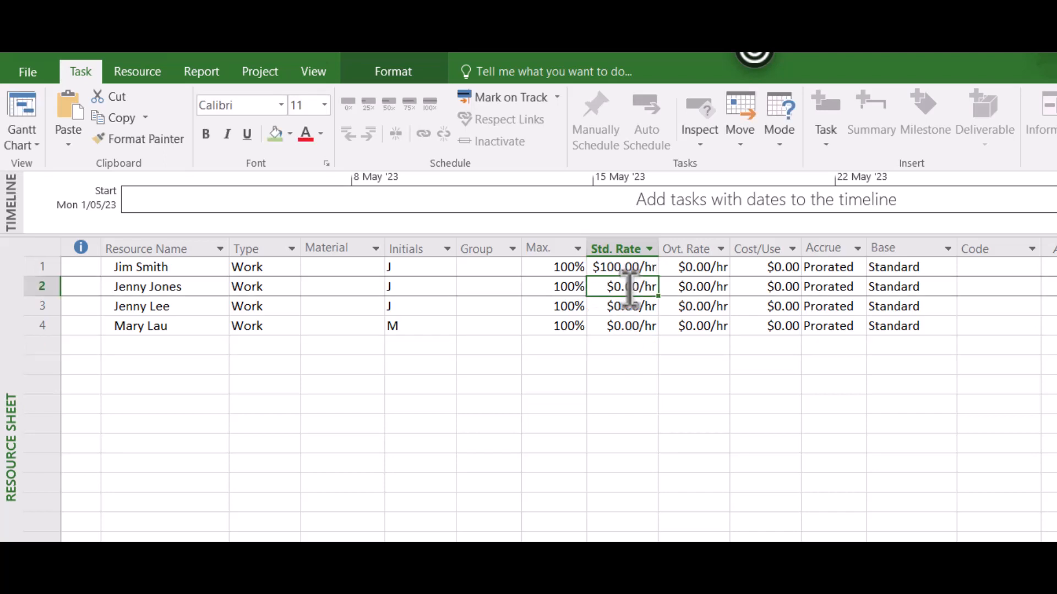
pyautogui.write('70')
pyautogui.press('Return')
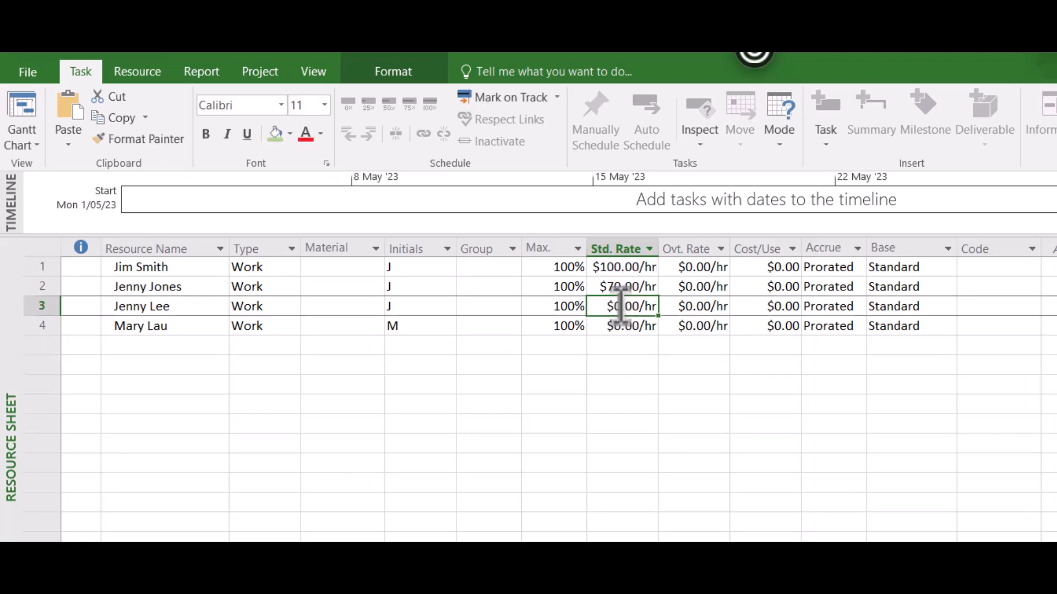
pyautogui.write('50')
pyautogui.press('Return')
pyautogui.write('45')
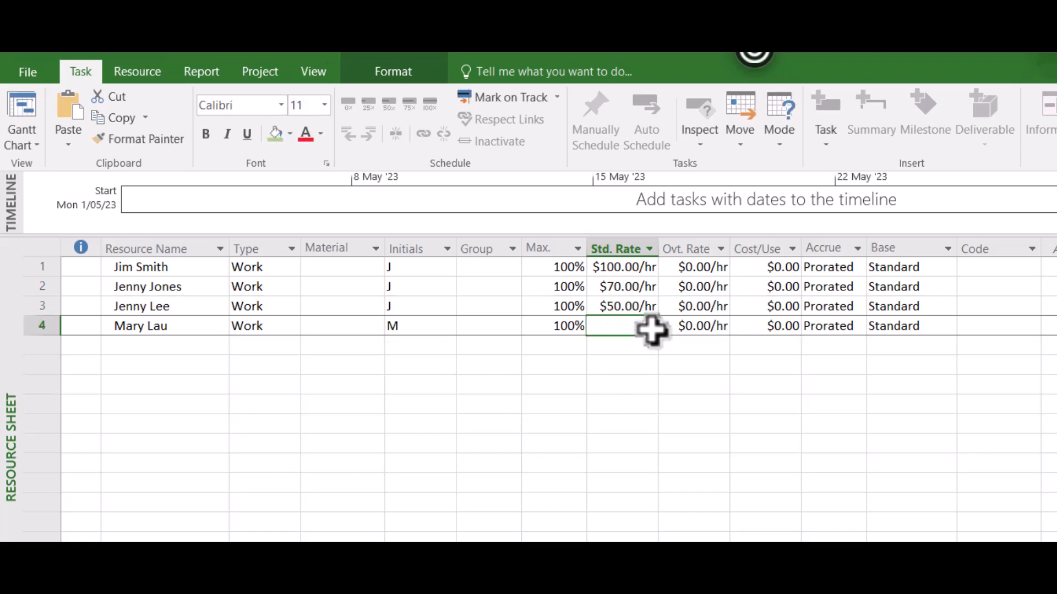
pyautogui.click(685, 430)
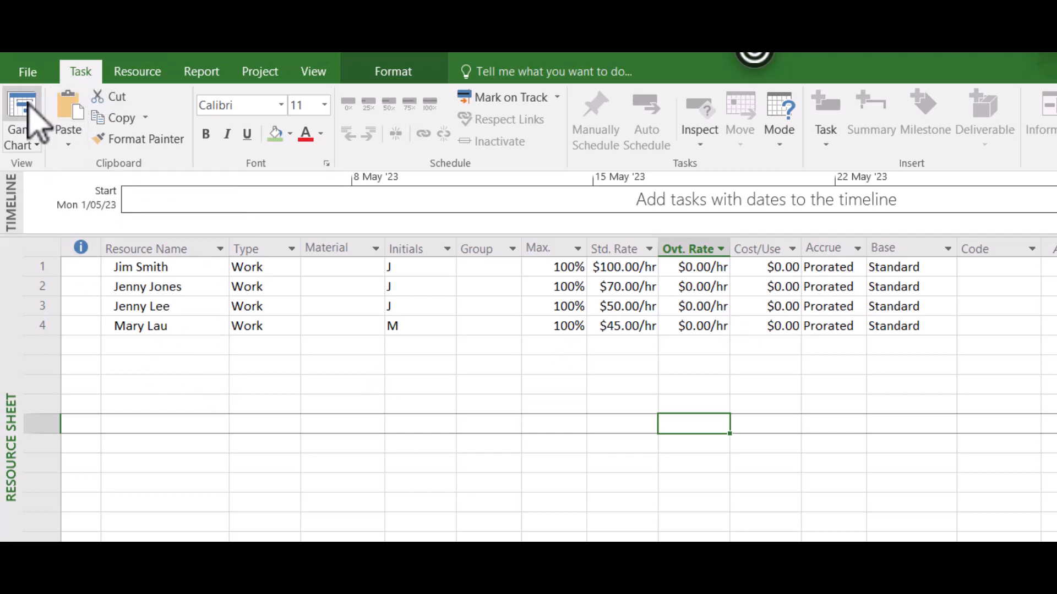
# Back on the Gantt chart, add a WBS code column to the task table.
pyautogui.click(22, 140)
pyautogui.click(62, 210)
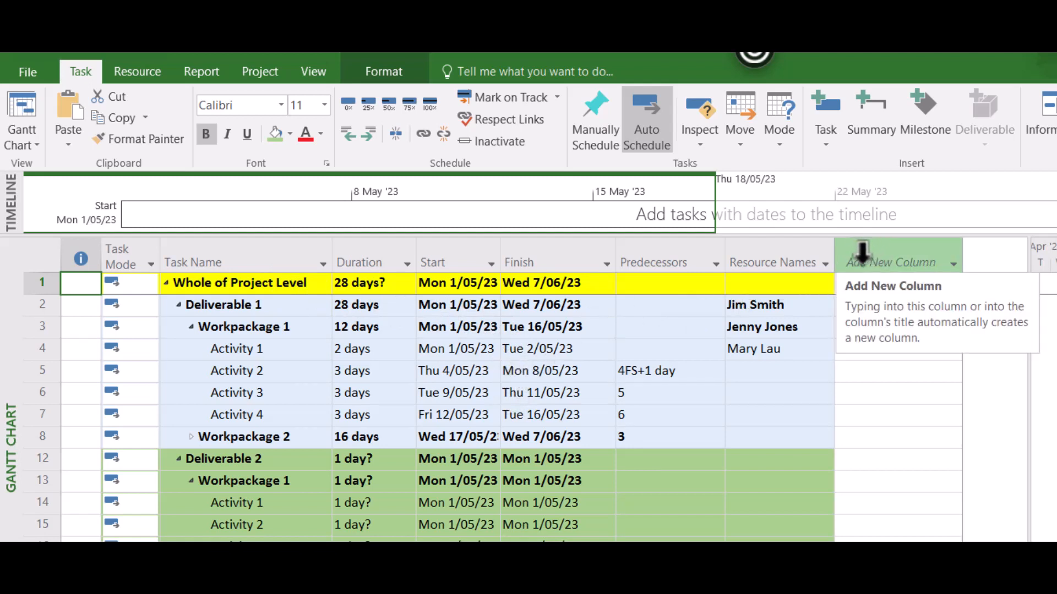
pyautogui.click(953, 265)
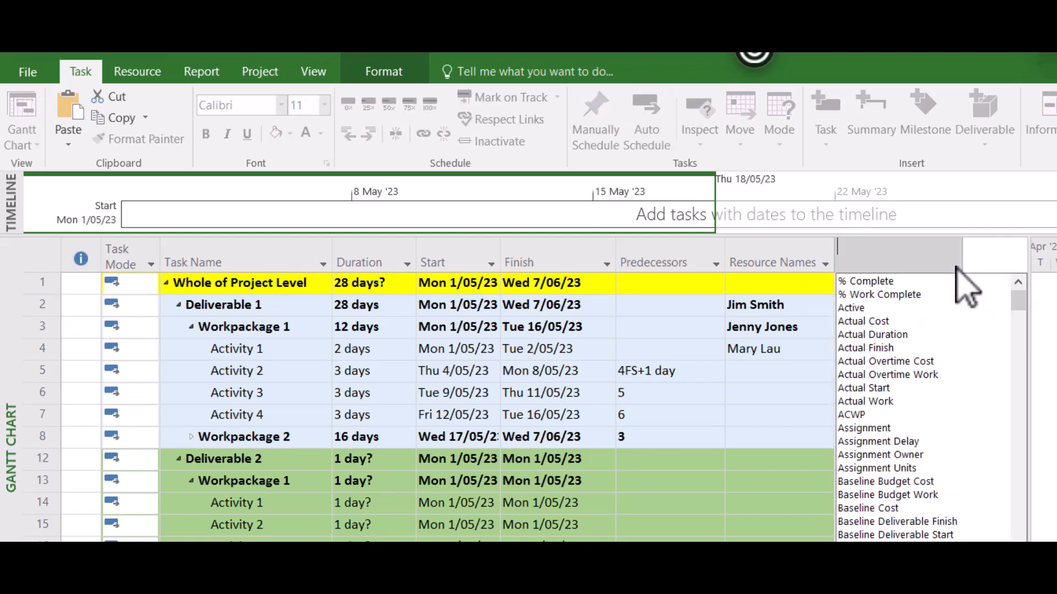
pyautogui.write('warning')
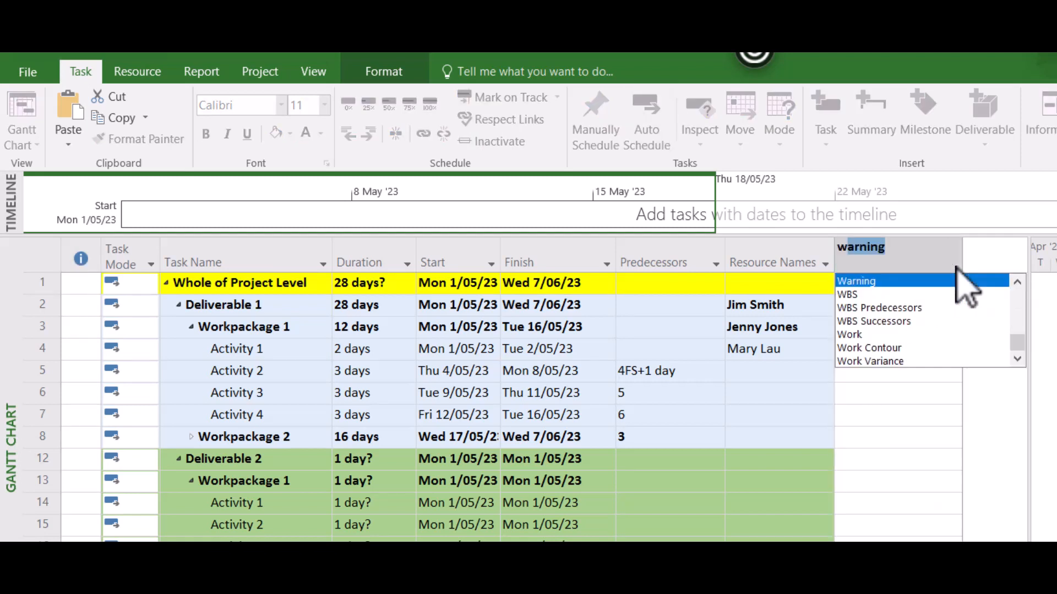
pyautogui.click(858, 296)
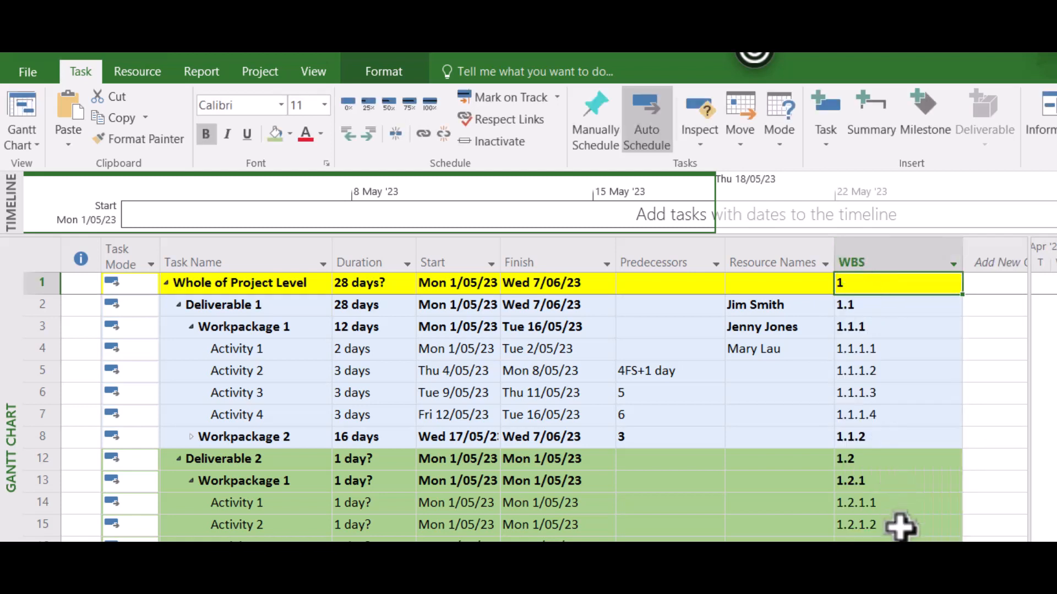
# Move the WBS column in front of Task Name and narrow it.
pyautogui.click(879, 250)
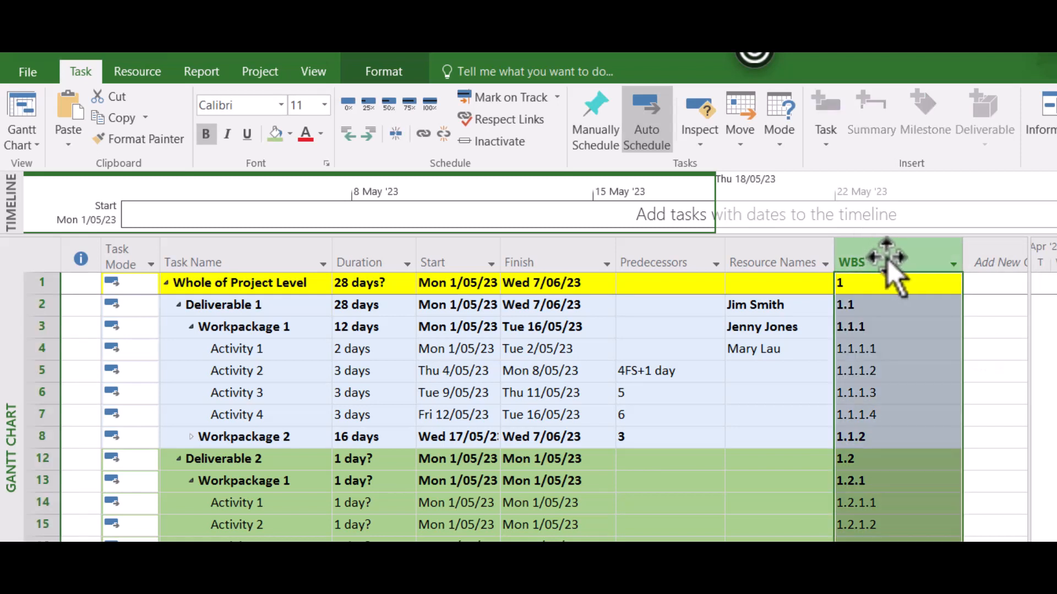
pyautogui.moveTo(887, 260); pyautogui.dragTo(142, 259)
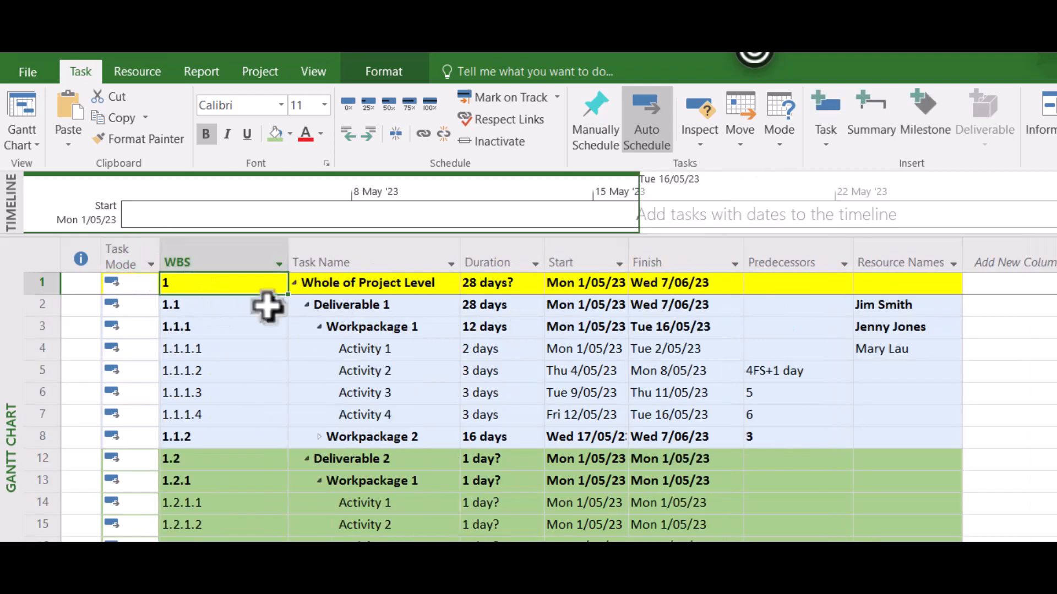
pyautogui.moveTo(291, 250); pyautogui.dragTo(226, 252)
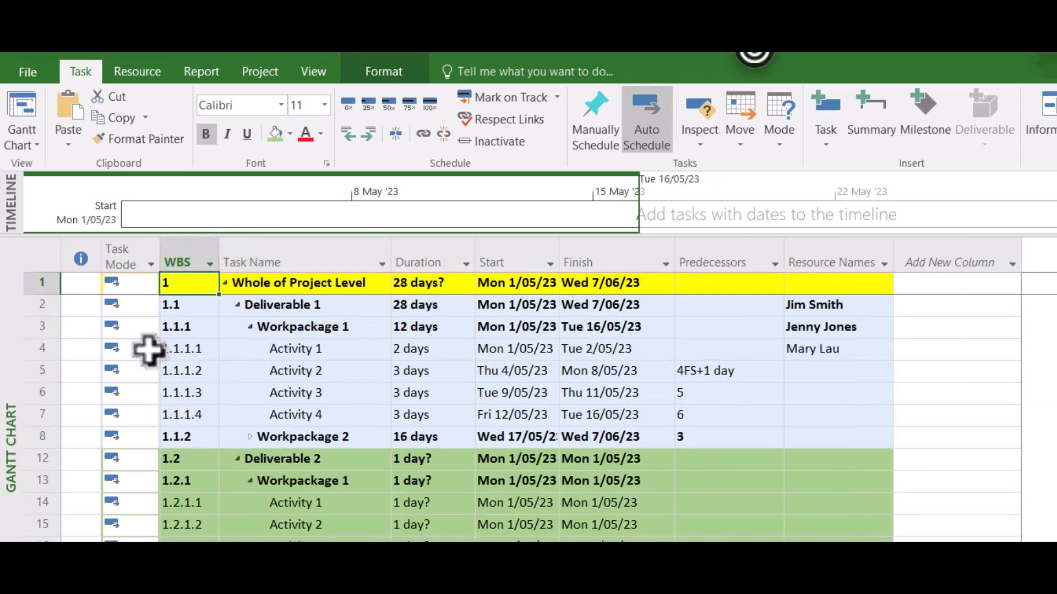
pyautogui.click(275, 347)
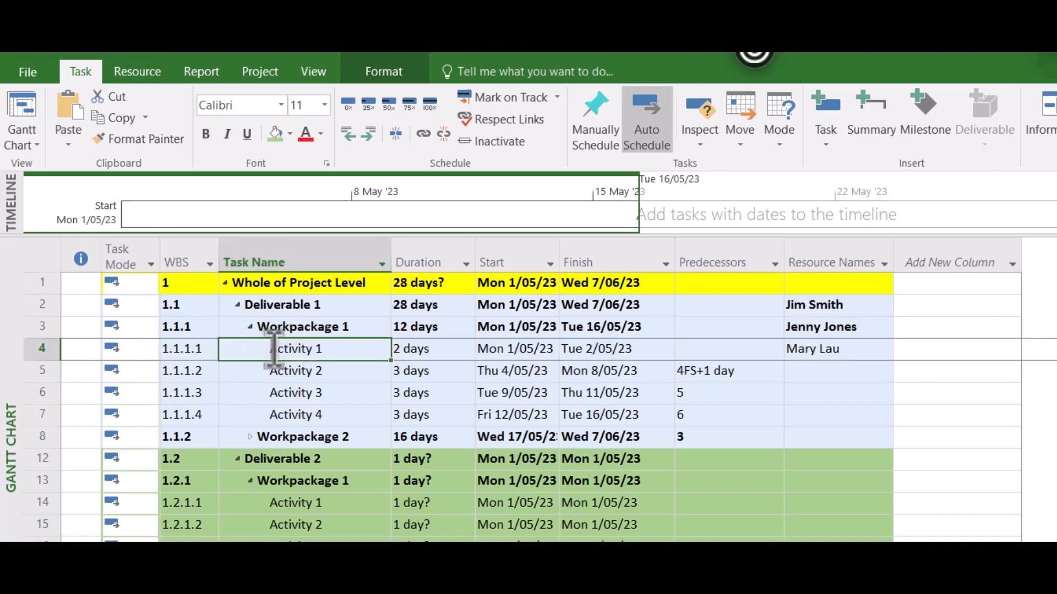
pyautogui.click(279, 340)
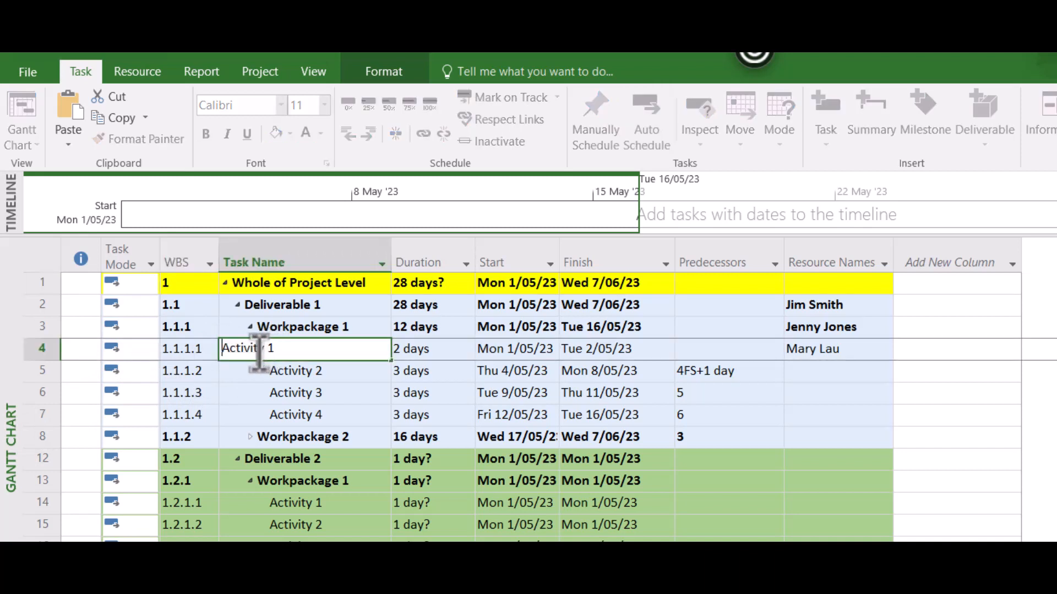
pyautogui.click(229, 348)
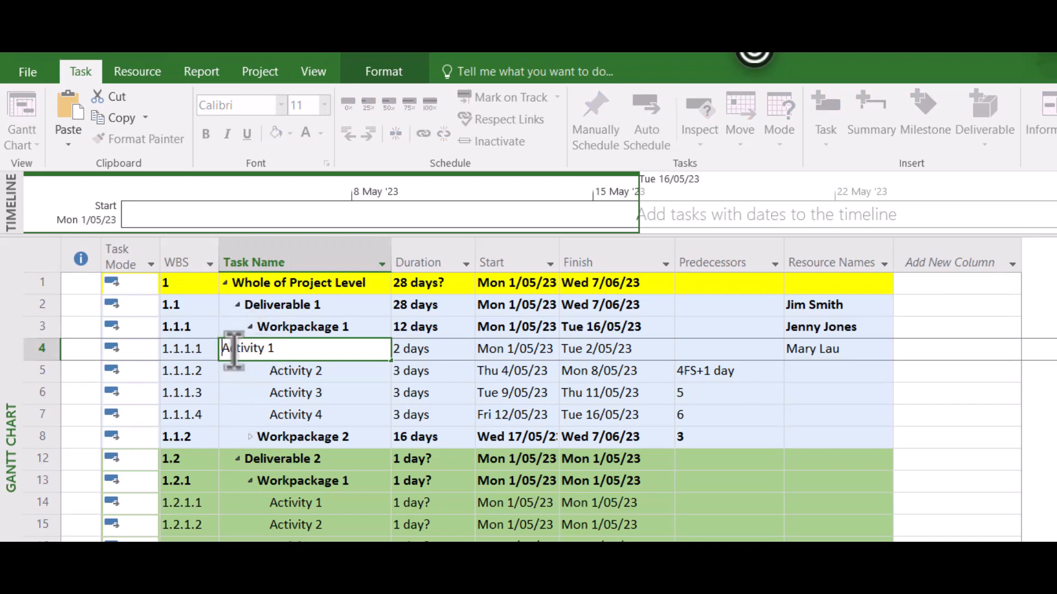
pyautogui.click(264, 370)
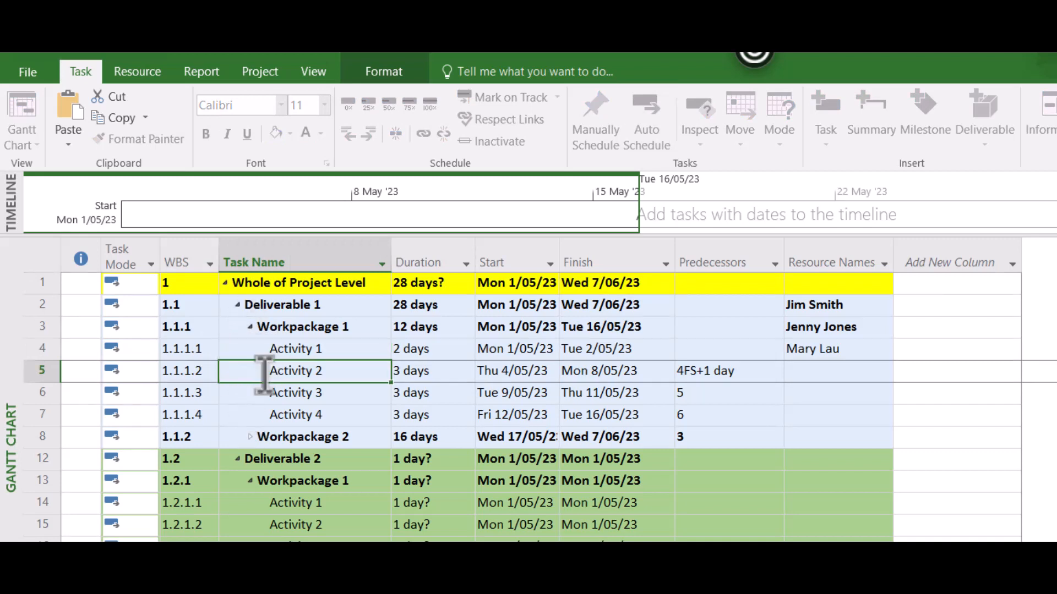
pyautogui.click(186, 245)
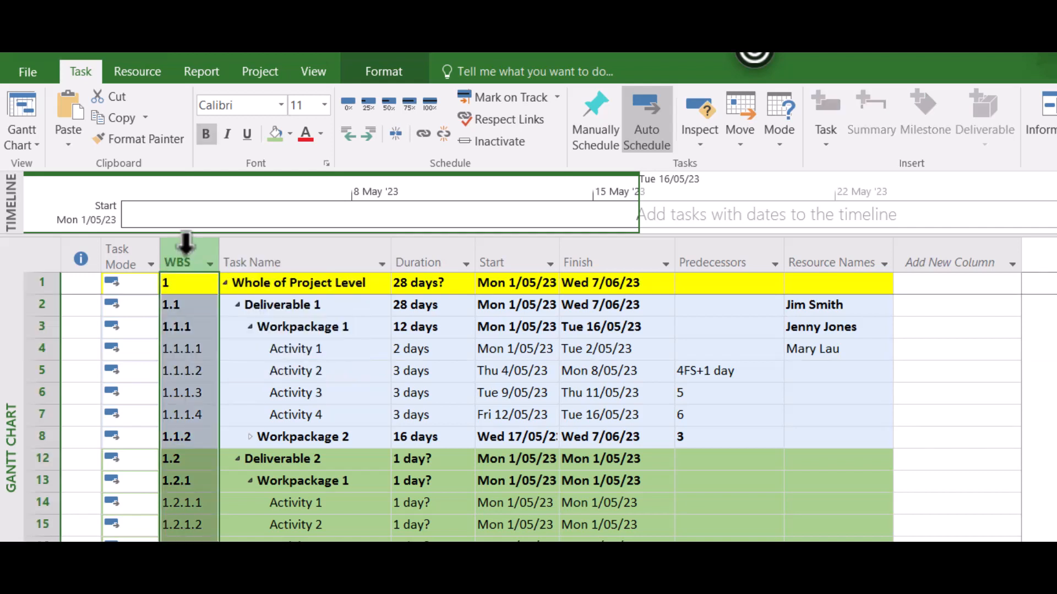
pyautogui.click(309, 462)
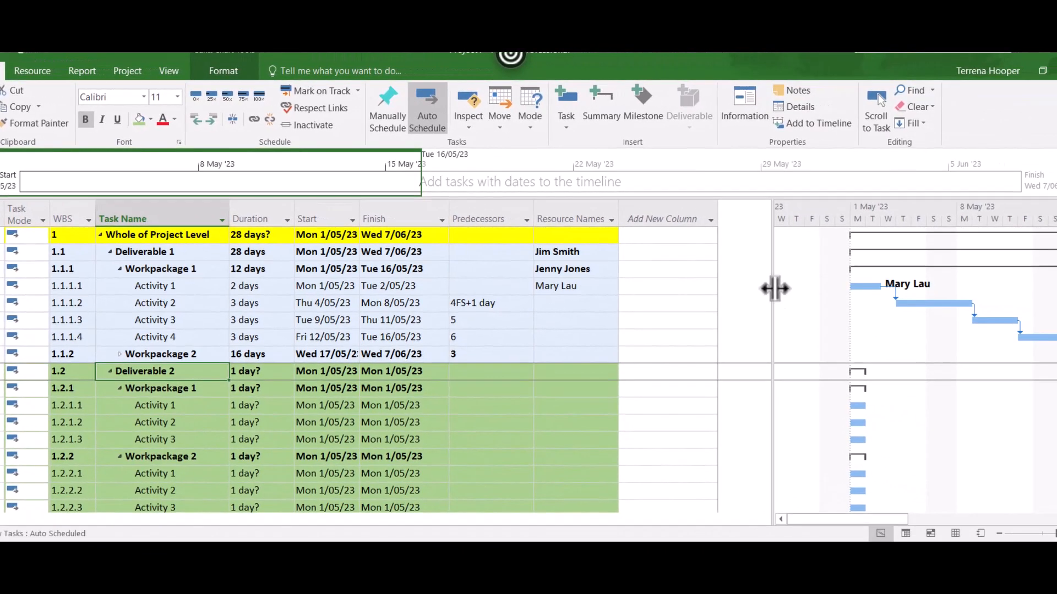
pyautogui.moveTo(775, 288); pyautogui.dragTo(632, 292)
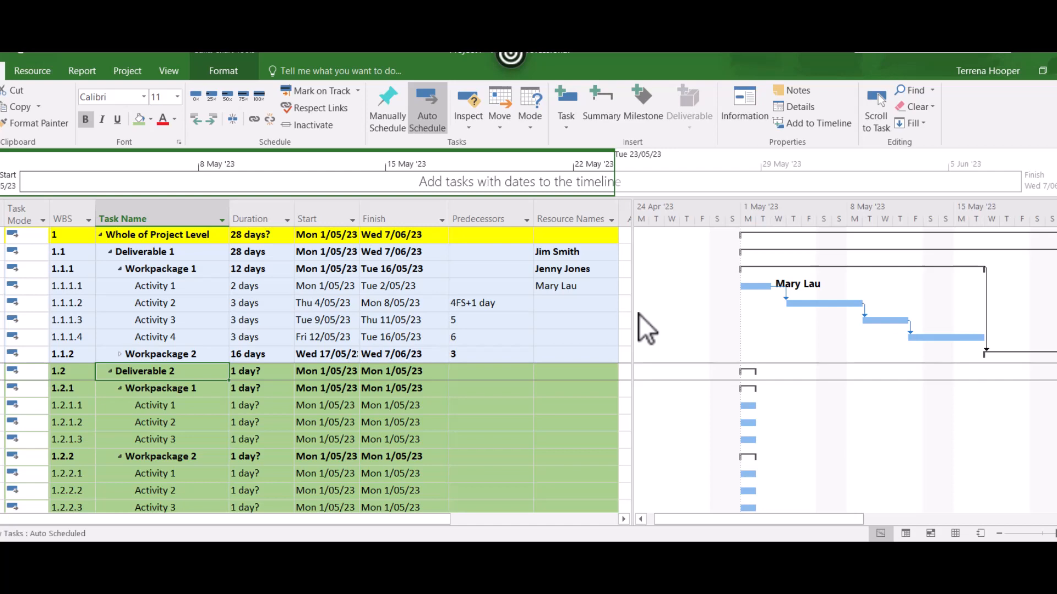
pyautogui.moveTo(634, 308); pyautogui.dragTo(769, 319)
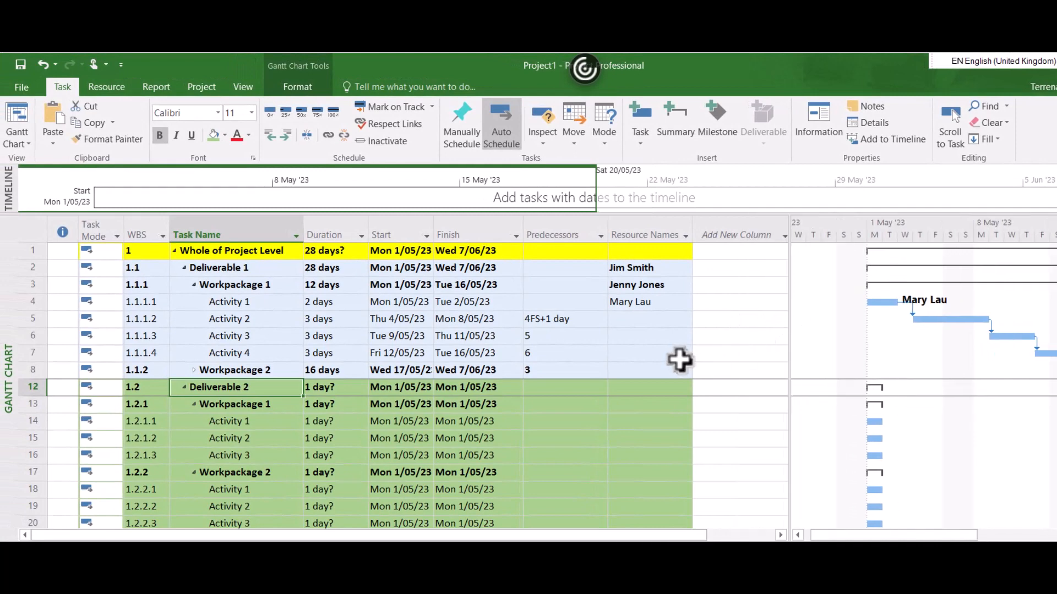
pyautogui.click(22, 136)
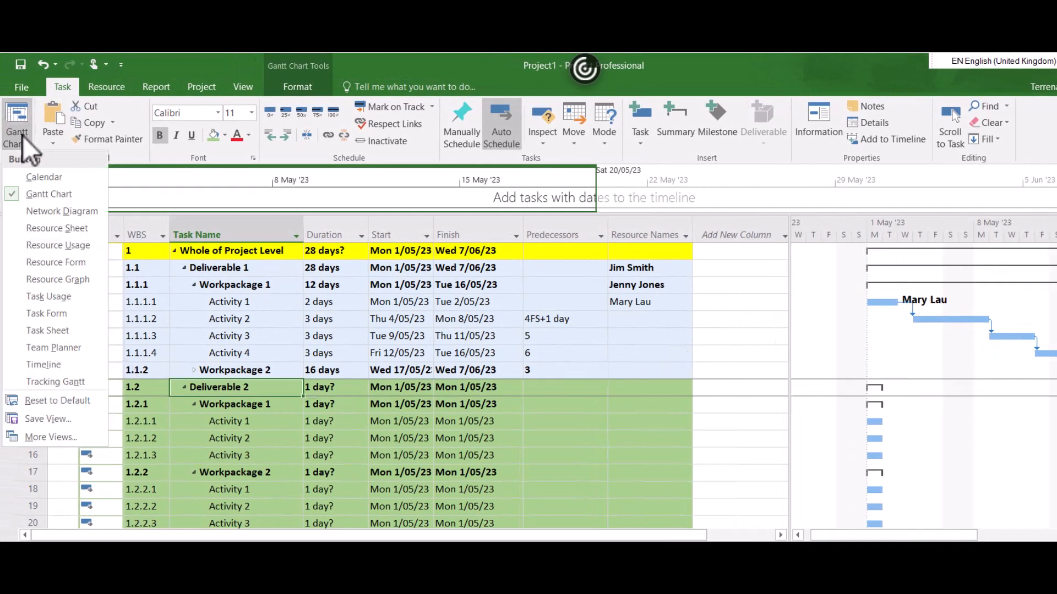
pyautogui.click(44, 211)
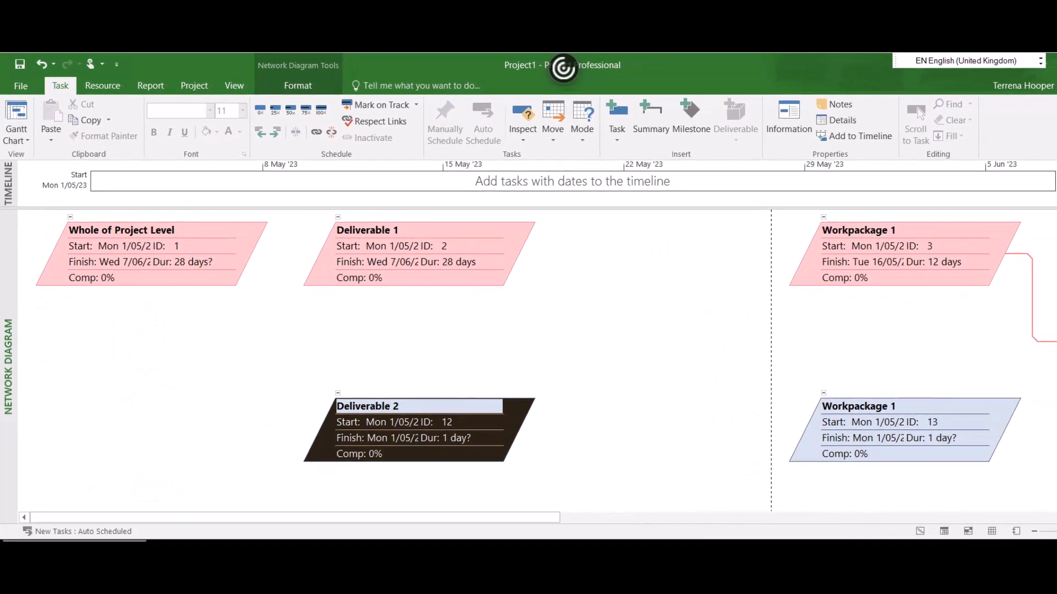
pyautogui.click(1034, 532)
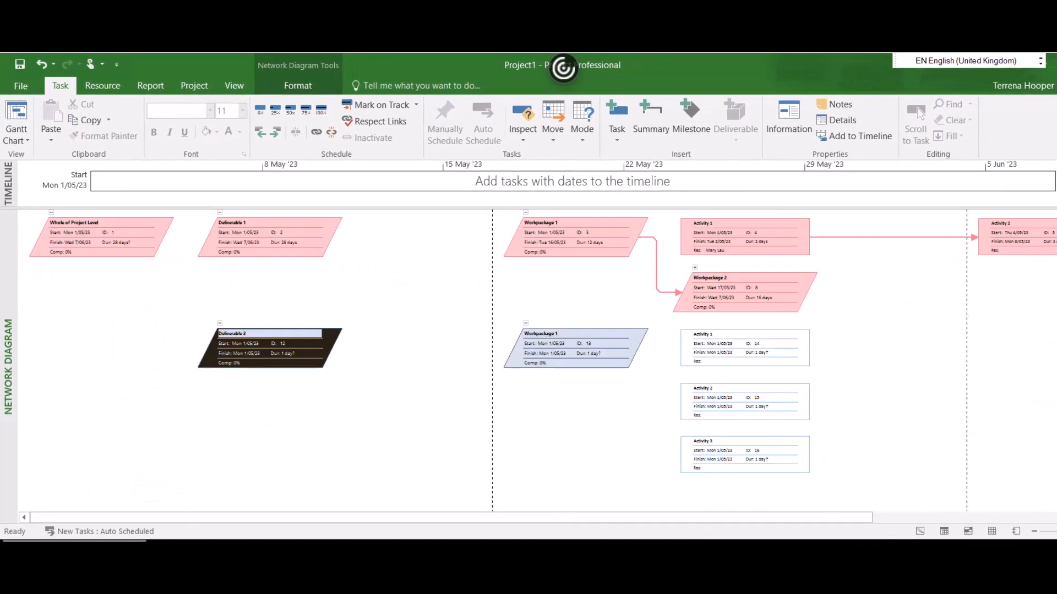
pyautogui.click(1052, 532)
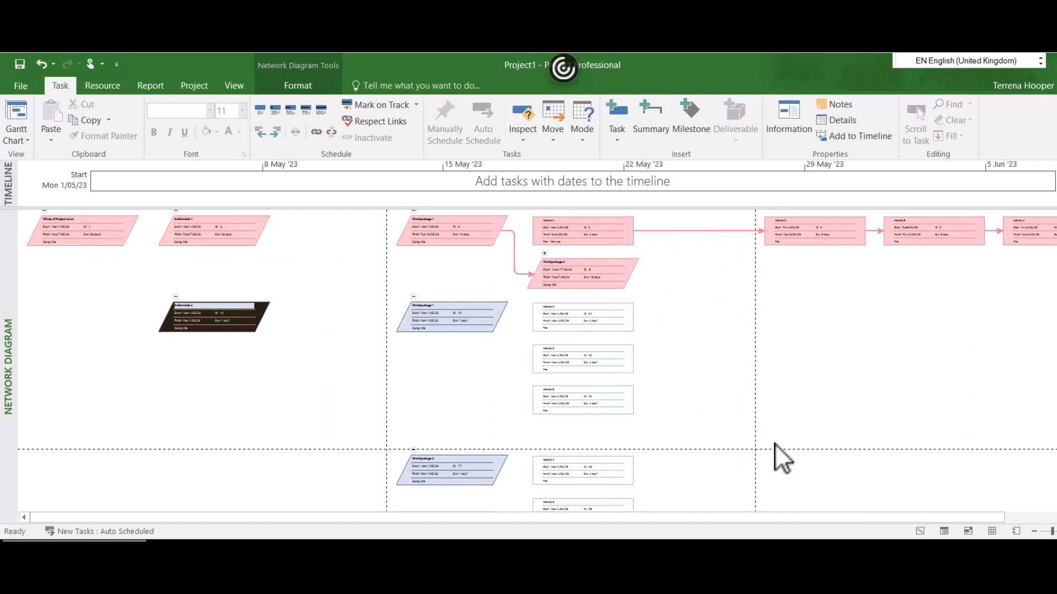
pyautogui.moveTo(1052, 532); pyautogui.dragTo(1056, 531)
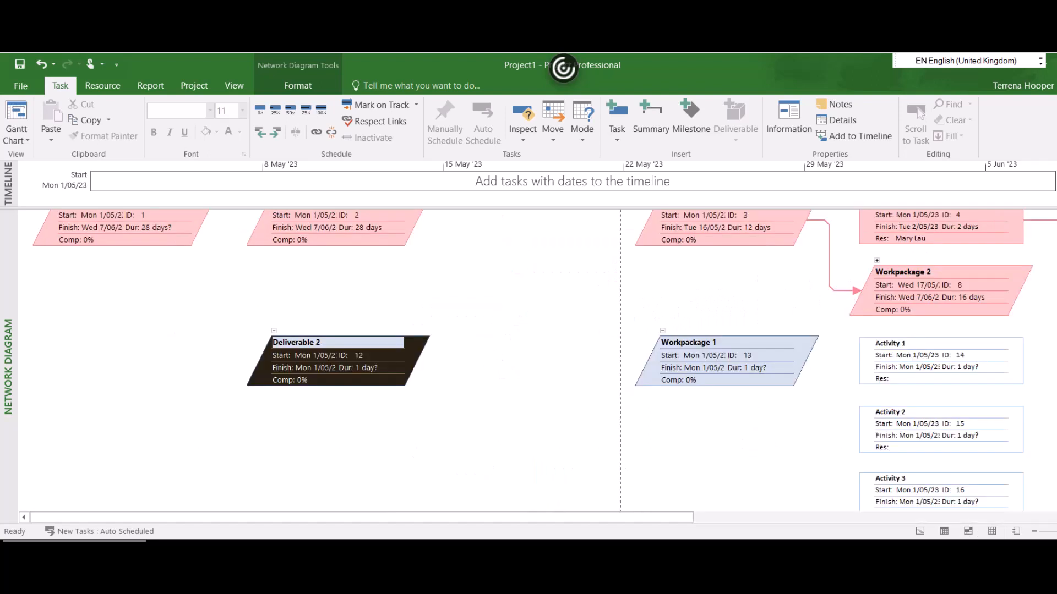
pyautogui.scroll(1, 537, 361)
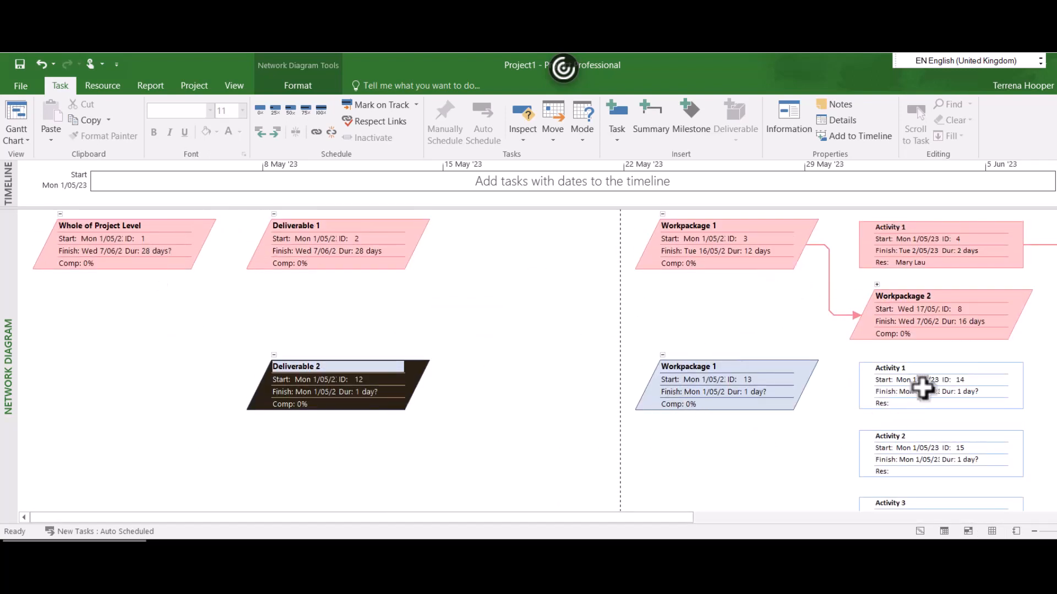
pyautogui.click(1056, 531)
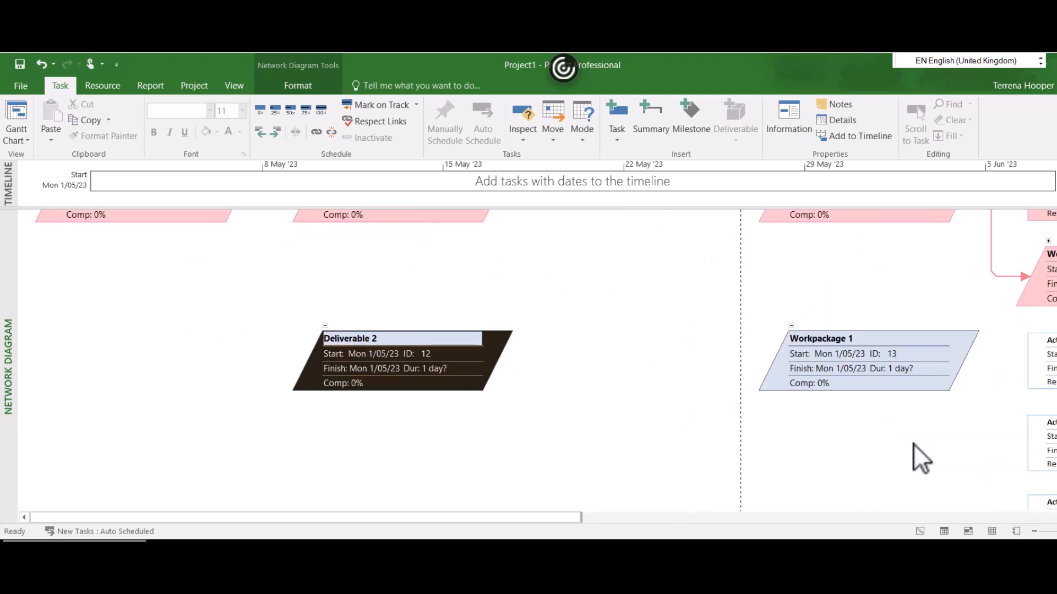
pyautogui.scroll(2, 354, 387)
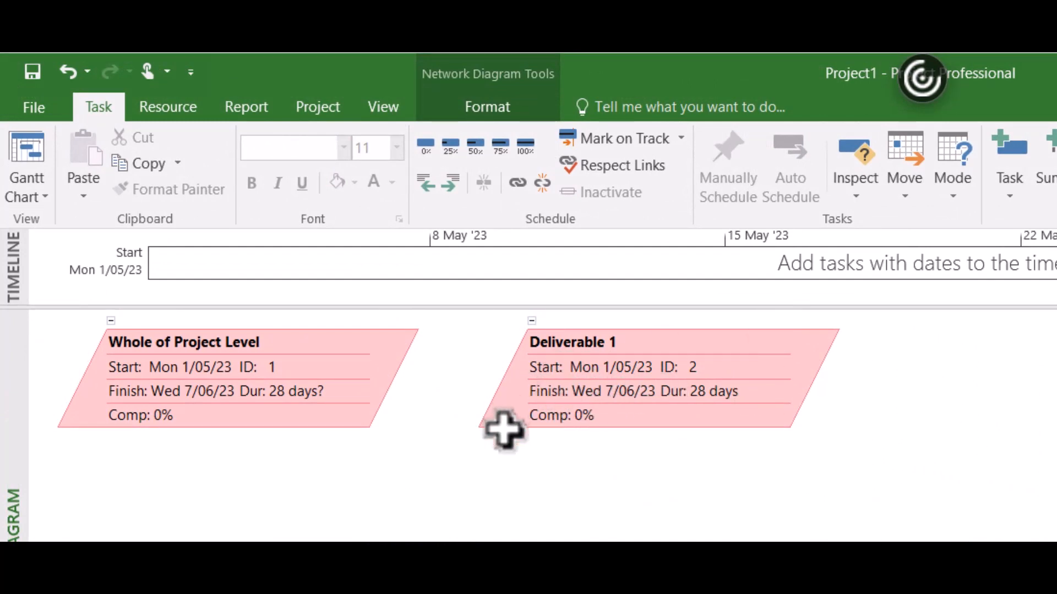
pyautogui.click(34, 193)
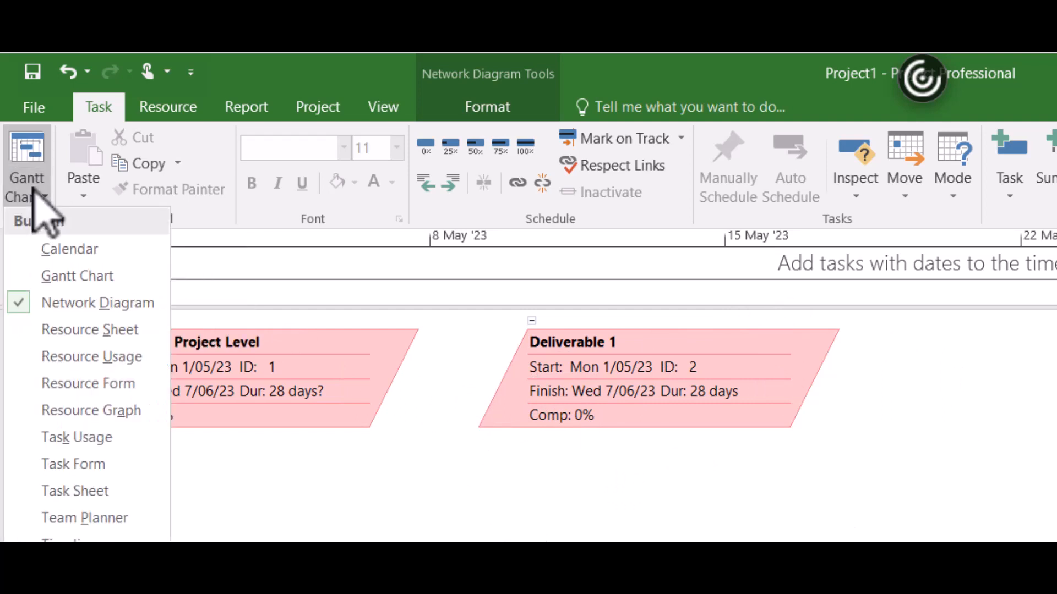
pyautogui.click(80, 276)
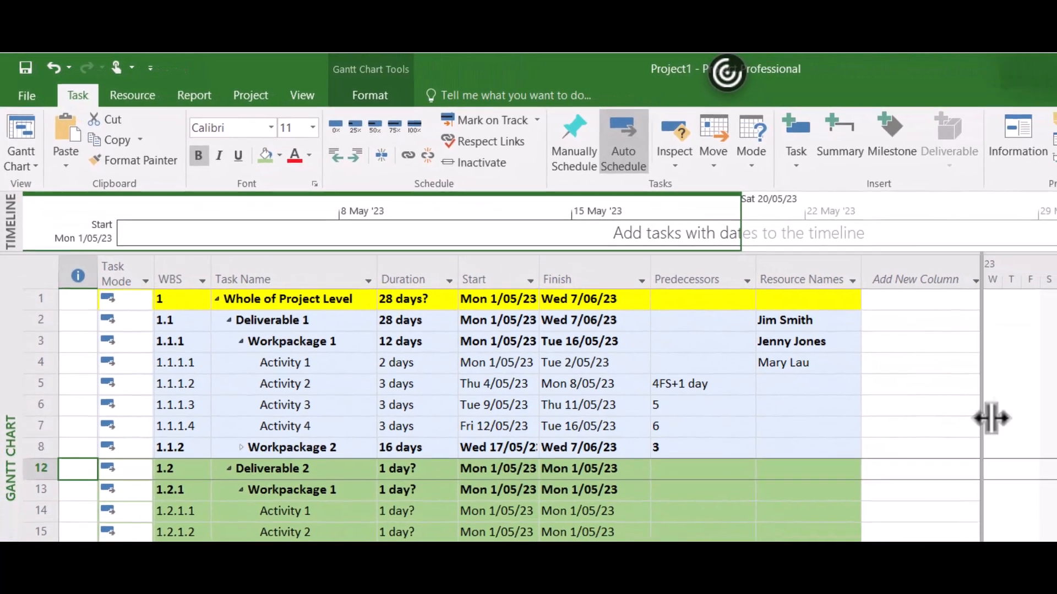
# Insert the % Work Complete field as a new column after Resource Names.
pyautogui.click(855, 276)
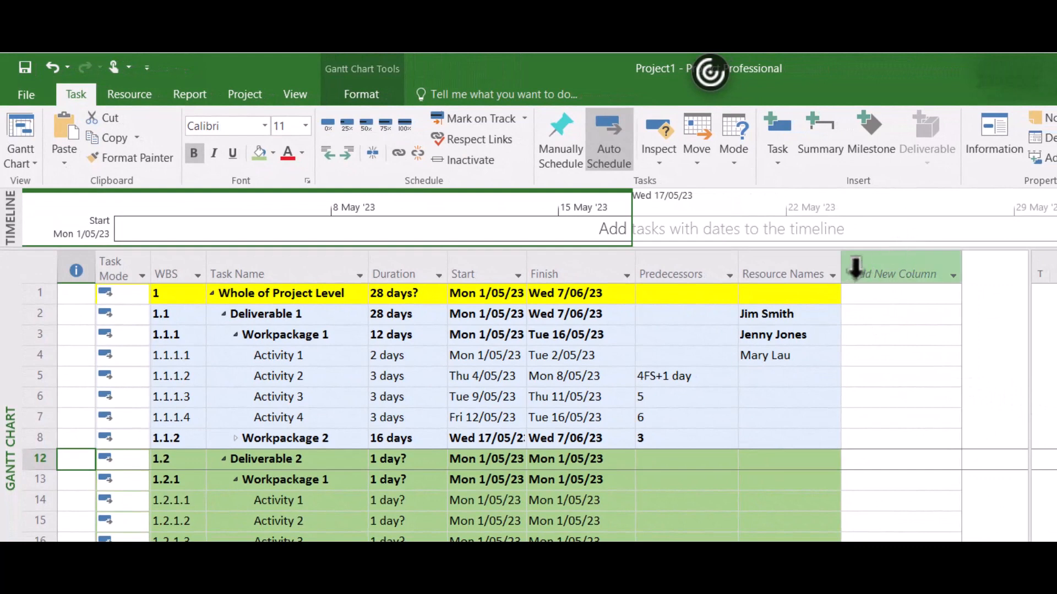
pyautogui.click(954, 269)
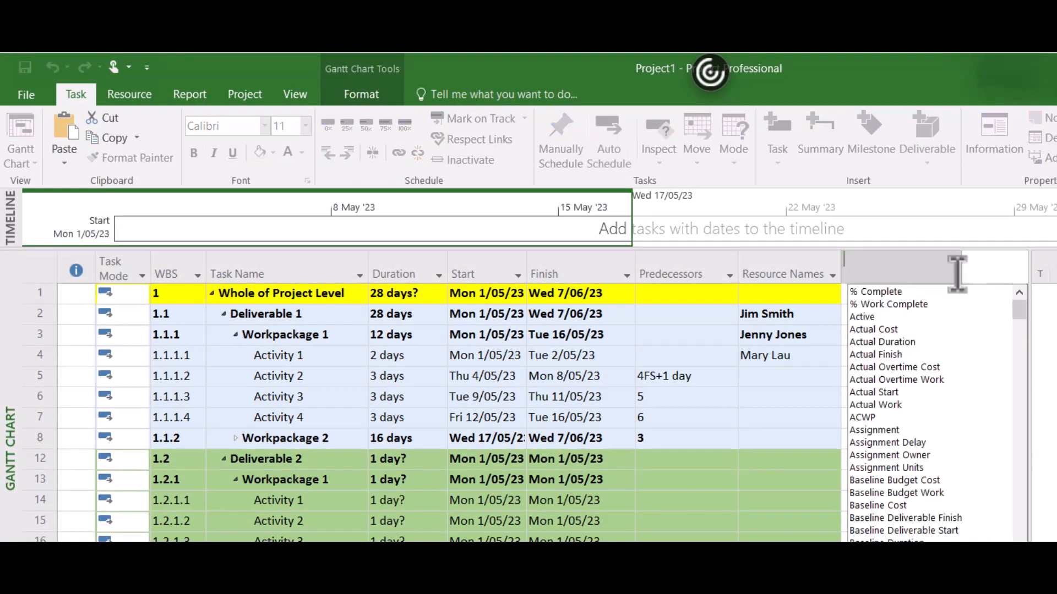
pyautogui.click(893, 305)
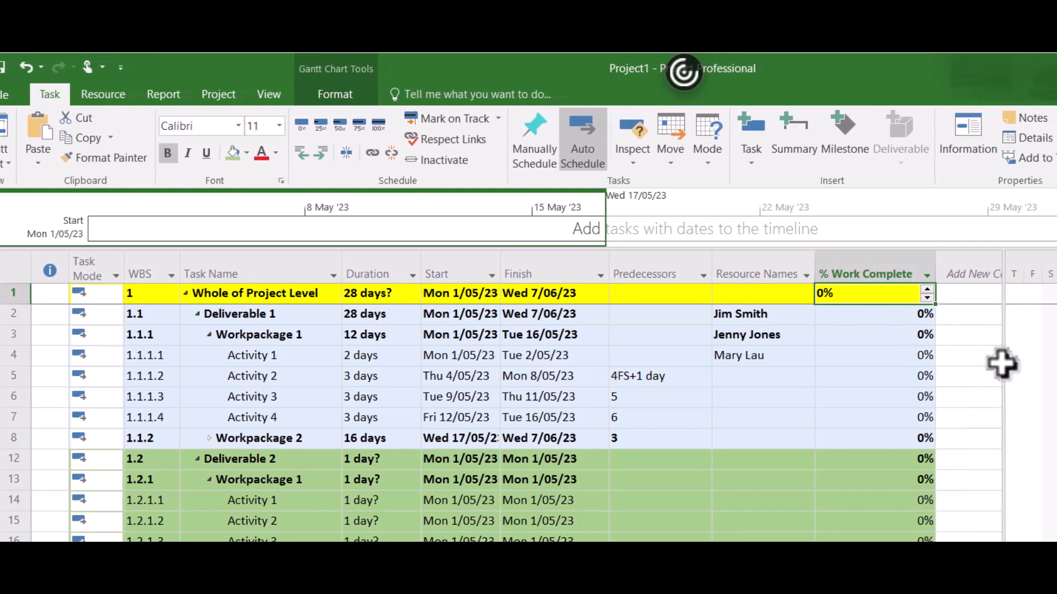
pyautogui.moveTo(1043, 361); pyautogui.dragTo(1042, 360)
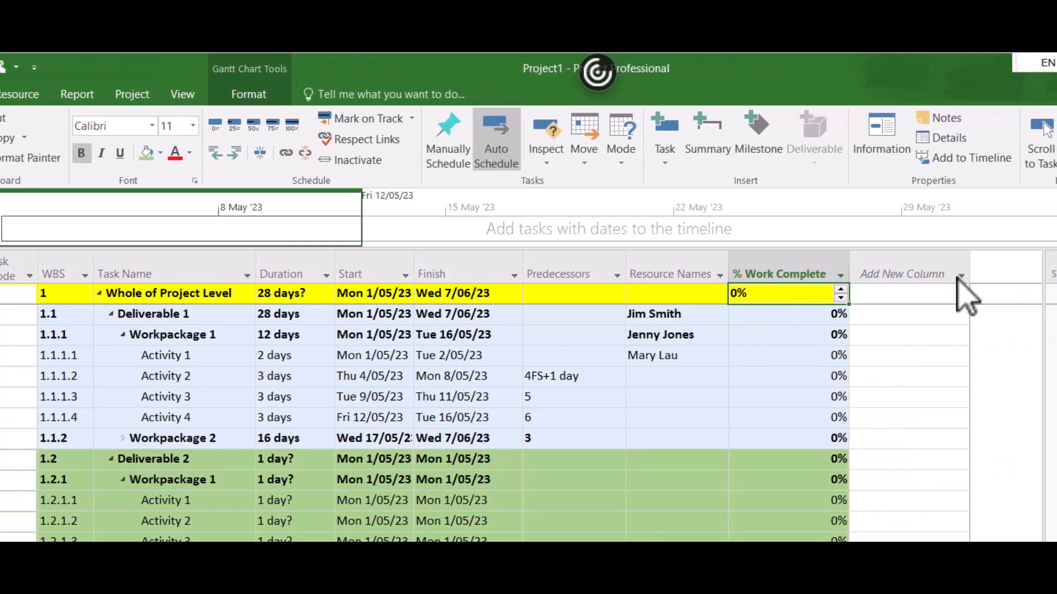
pyautogui.click(964, 280)
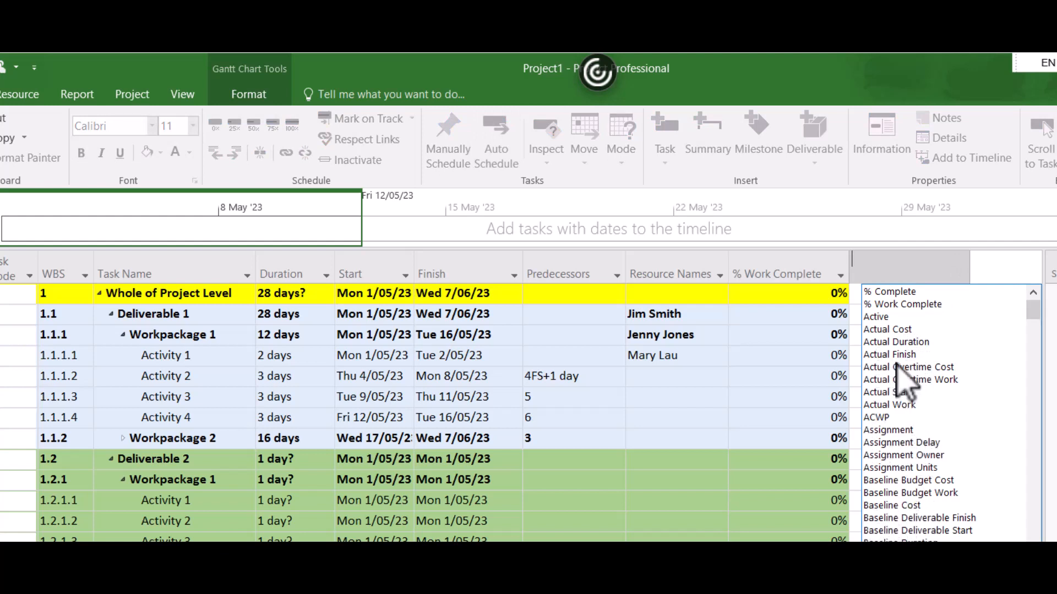
pyautogui.moveTo(1030, 311); pyautogui.dragTo(1041, 583)
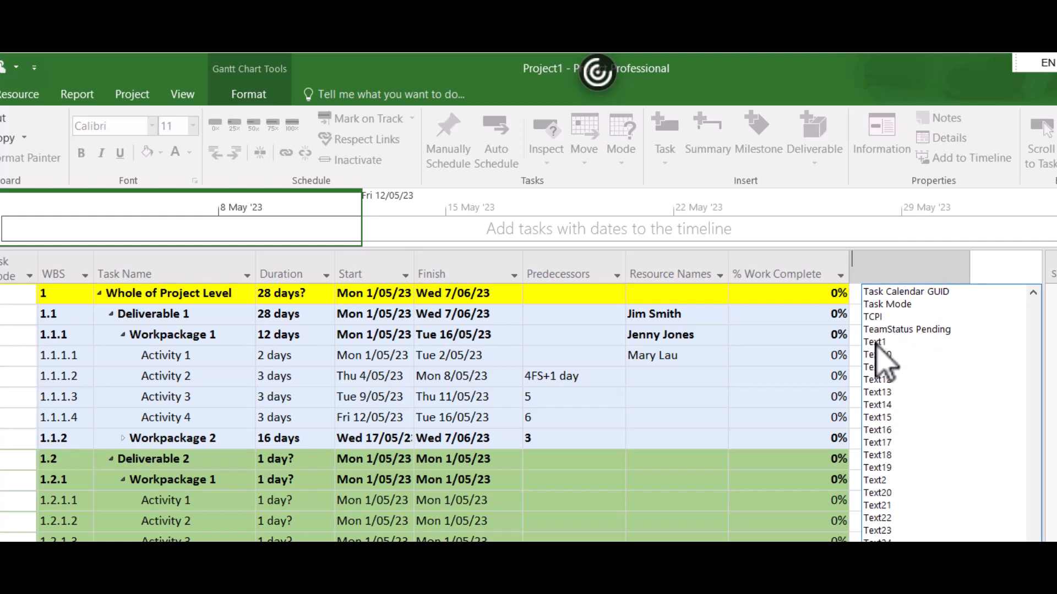
pyautogui.click(1002, 261)
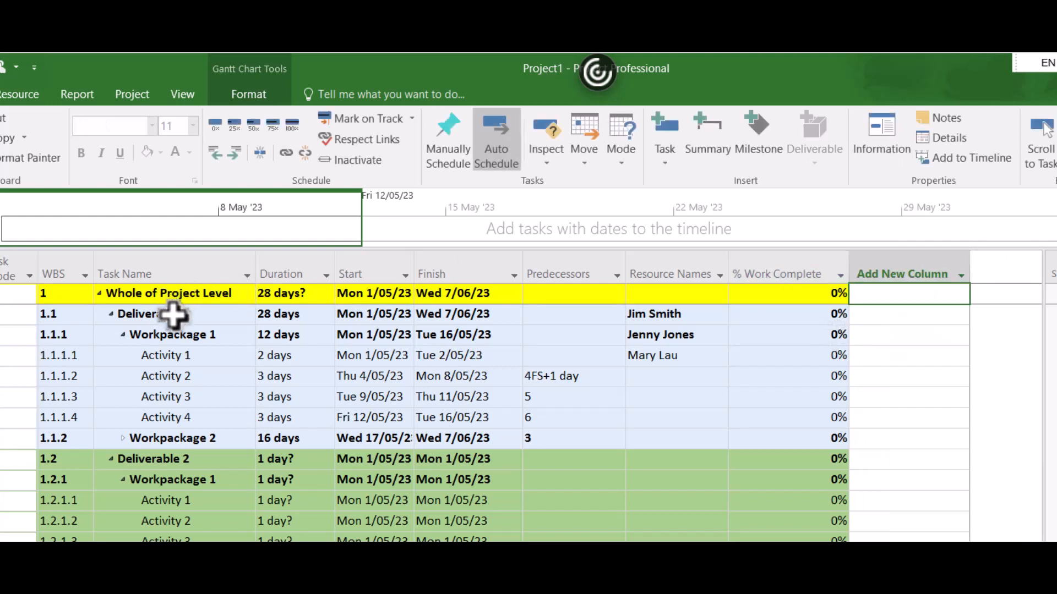
# Review Activity 1's task details and widen the Gantt chart pane.
pyautogui.doubleClick(177, 355)
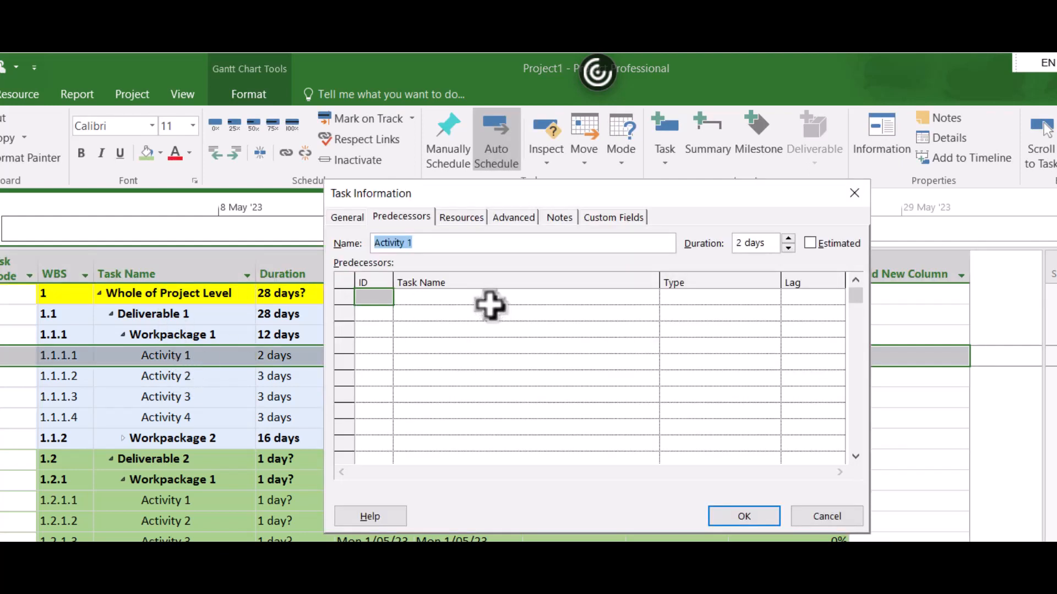
pyautogui.click(559, 217)
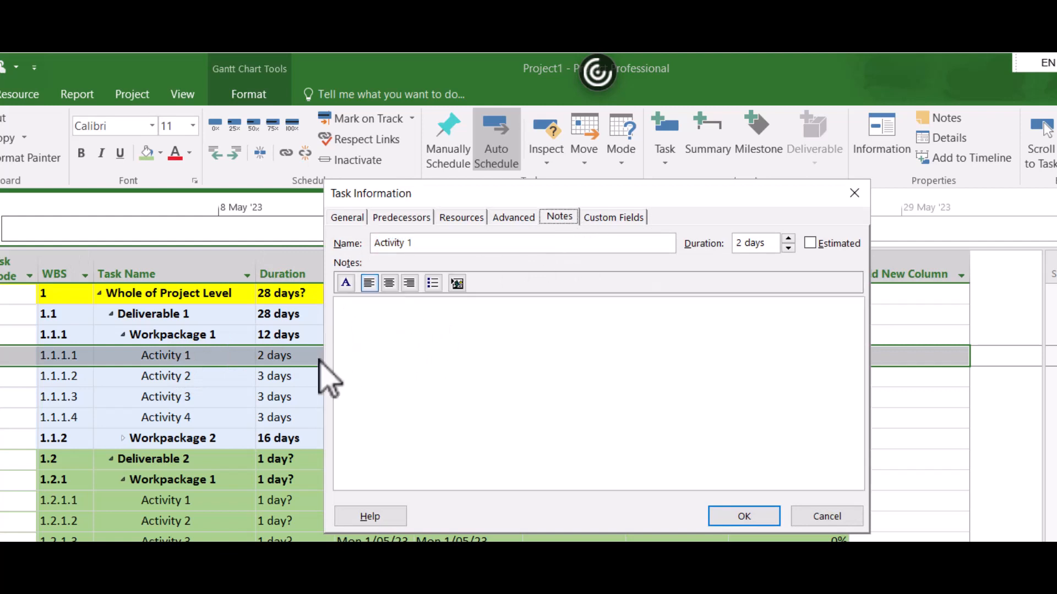
pyautogui.click(742, 517)
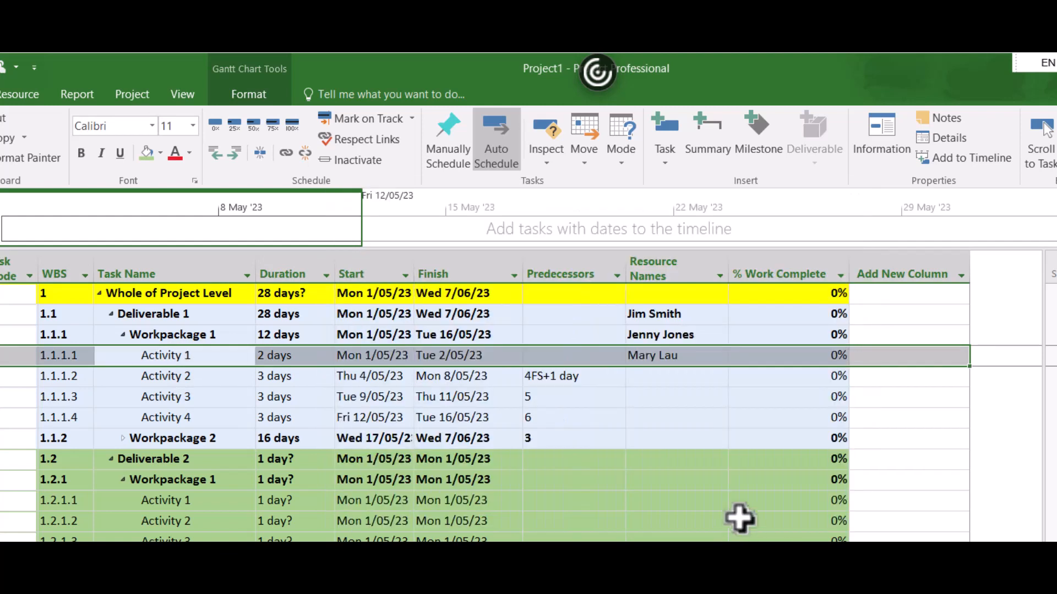
pyautogui.moveTo(1042, 363); pyautogui.dragTo(586, 374)
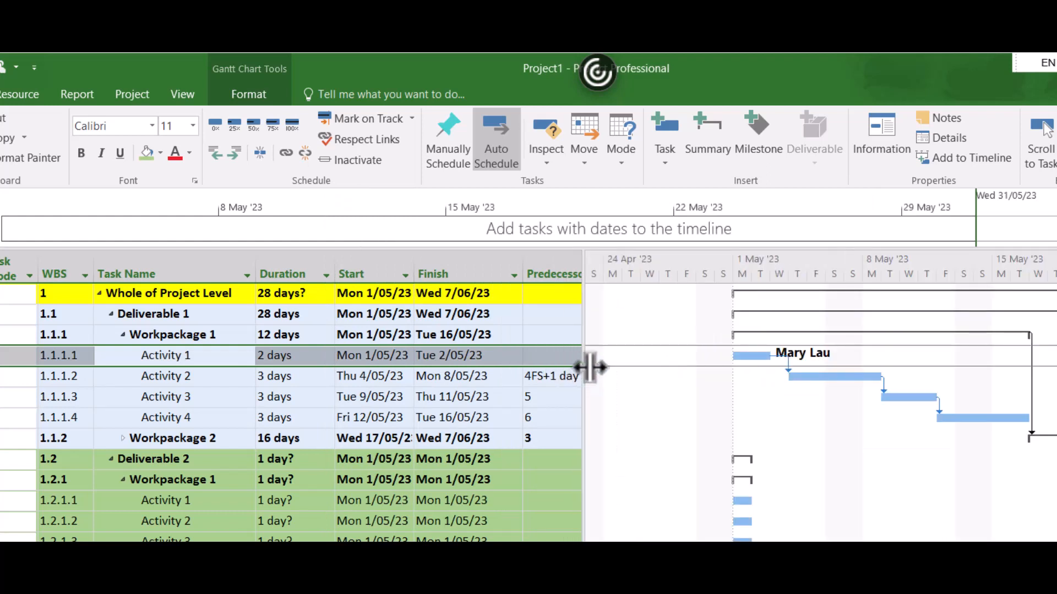
pyautogui.click(497, 395)
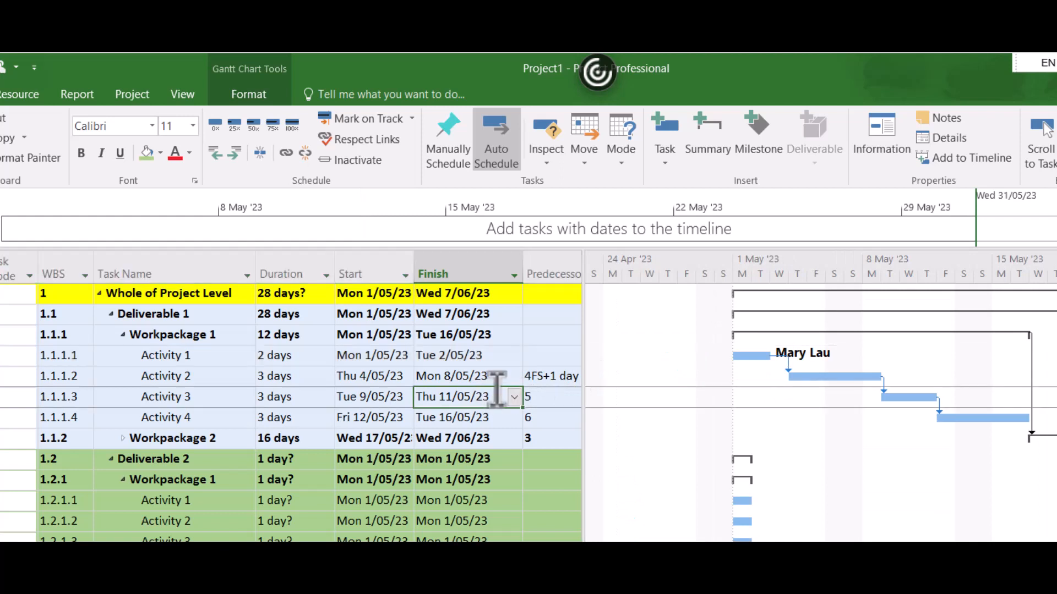
# Label Activity 1's bar with its resource via Format Bar, then widen the task table.
pyautogui.rightClick(758, 355)
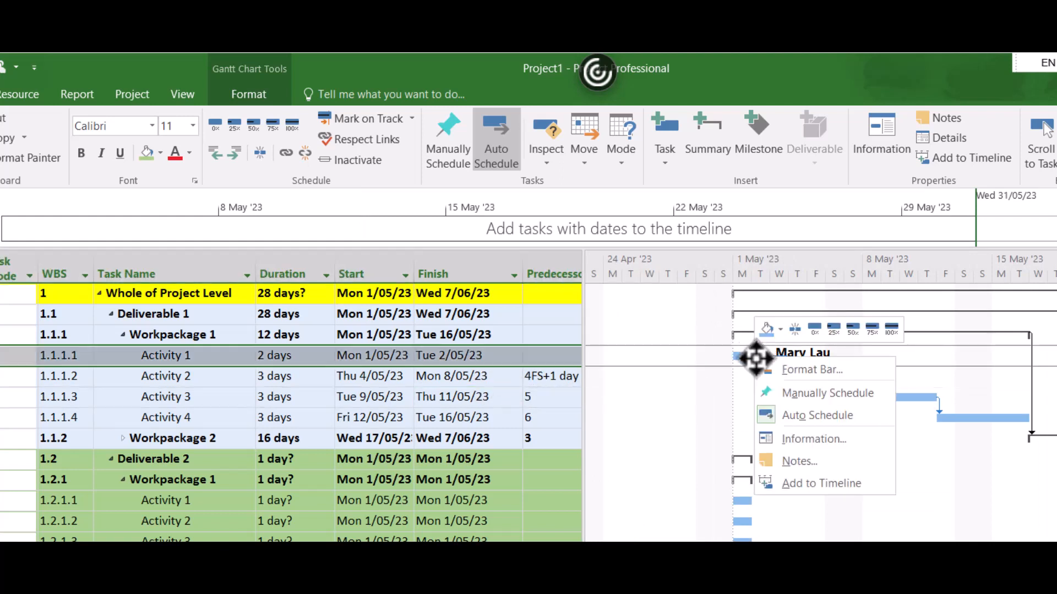
pyautogui.click(808, 370)
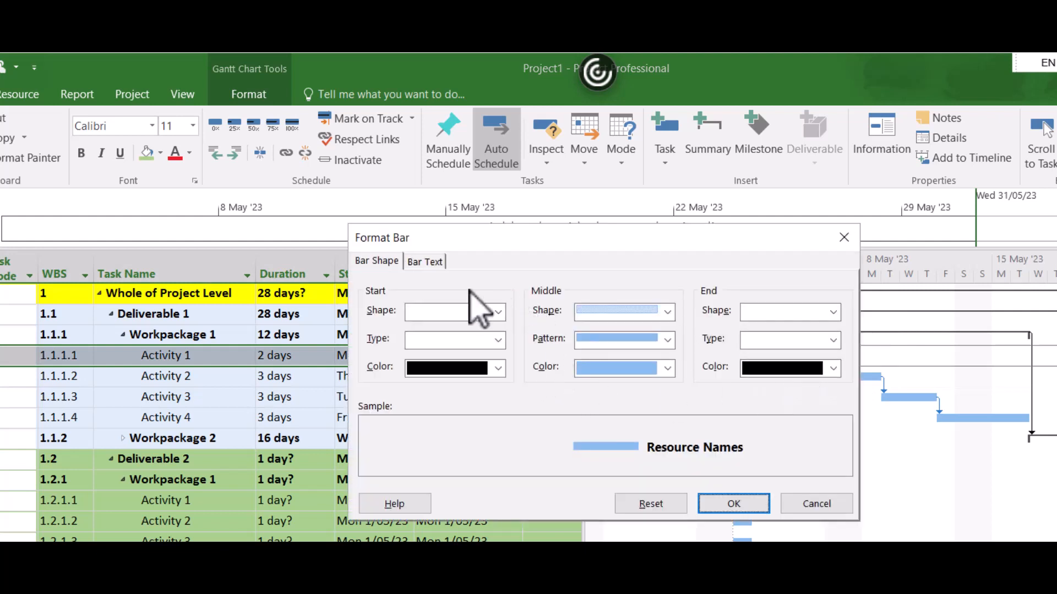
pyautogui.click(715, 509)
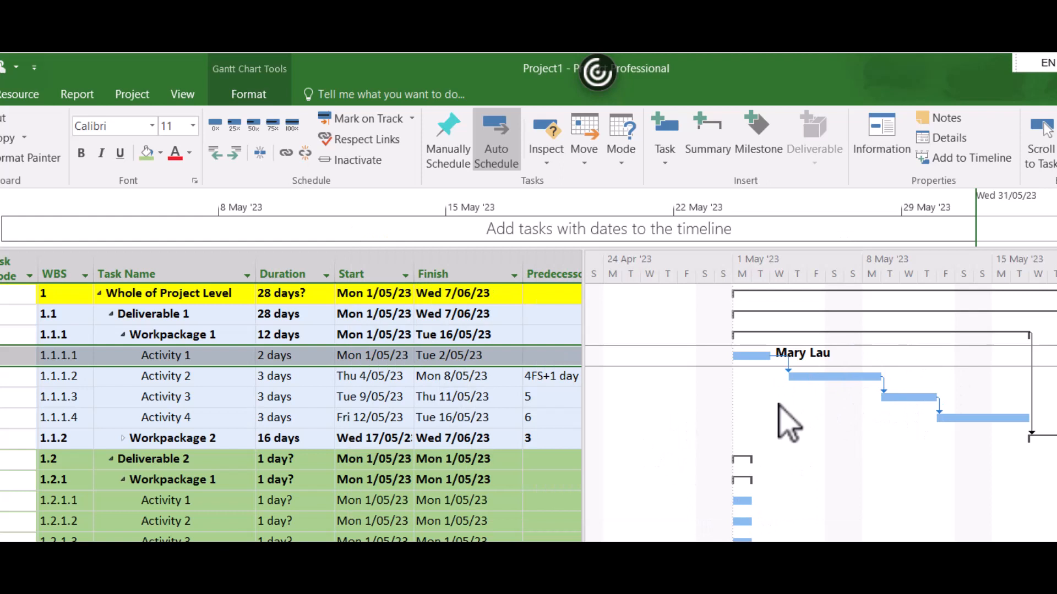
pyautogui.moveTo(583, 359); pyautogui.dragTo(687, 372)
# Compare Deliverable 2's duration with the whole project's total duration.
pyautogui.click(283, 459)
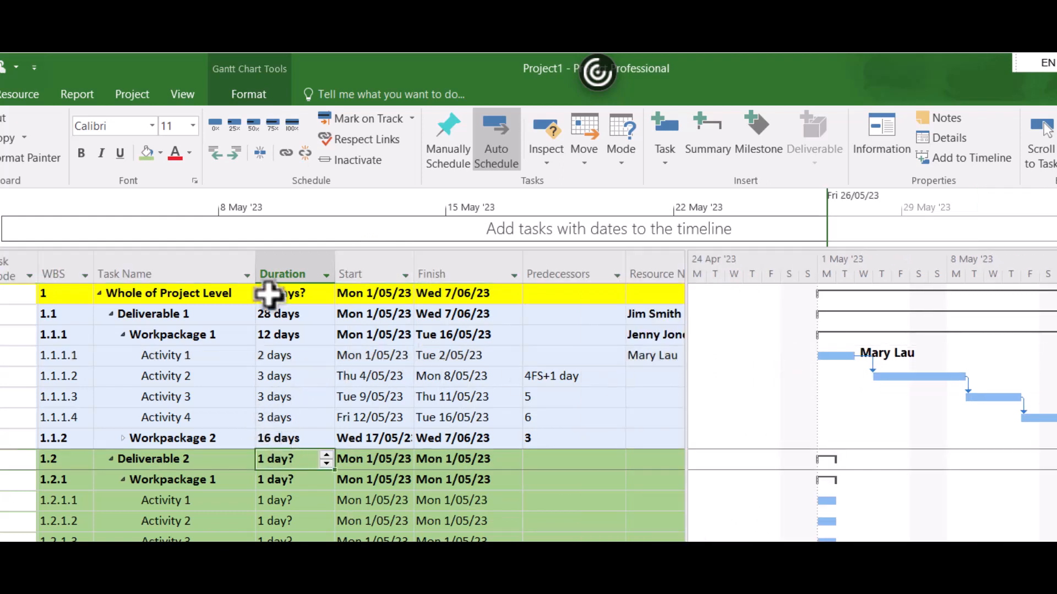
pyautogui.click(309, 293)
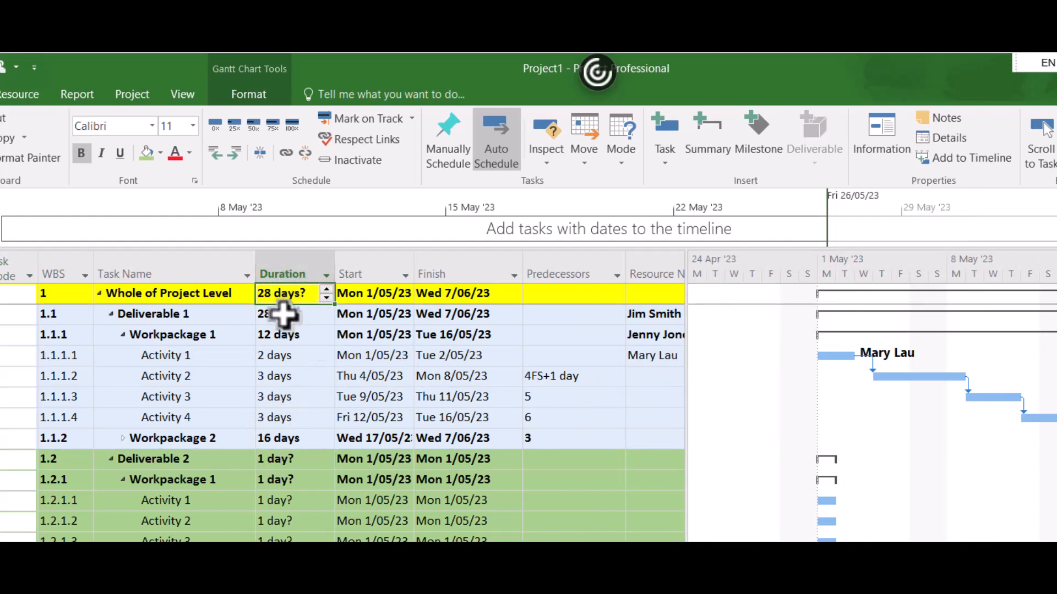
pyautogui.click(297, 462)
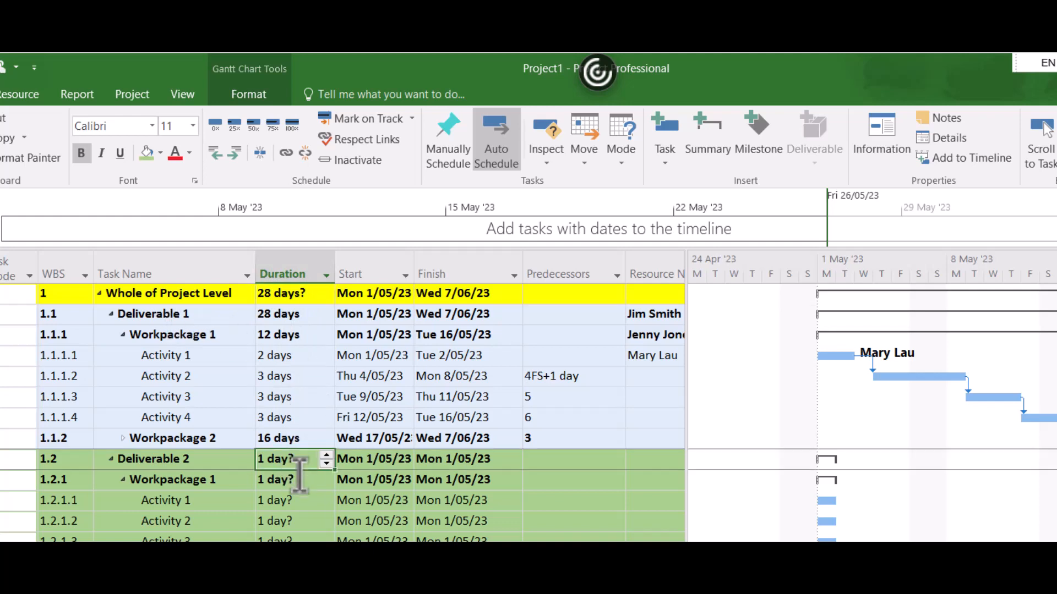
pyautogui.scroll(-3, 295, 509)
pyautogui.scroll(2, 293, 512)
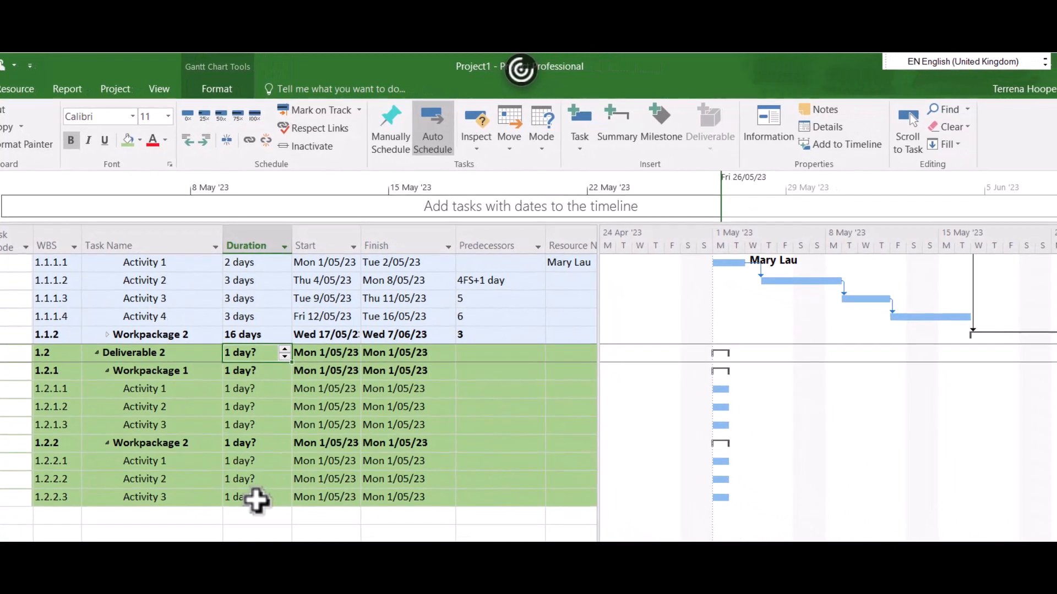
# Set Workpackage 2's activity durations to 8, 2 and 1 day.
pyautogui.click(257, 498)
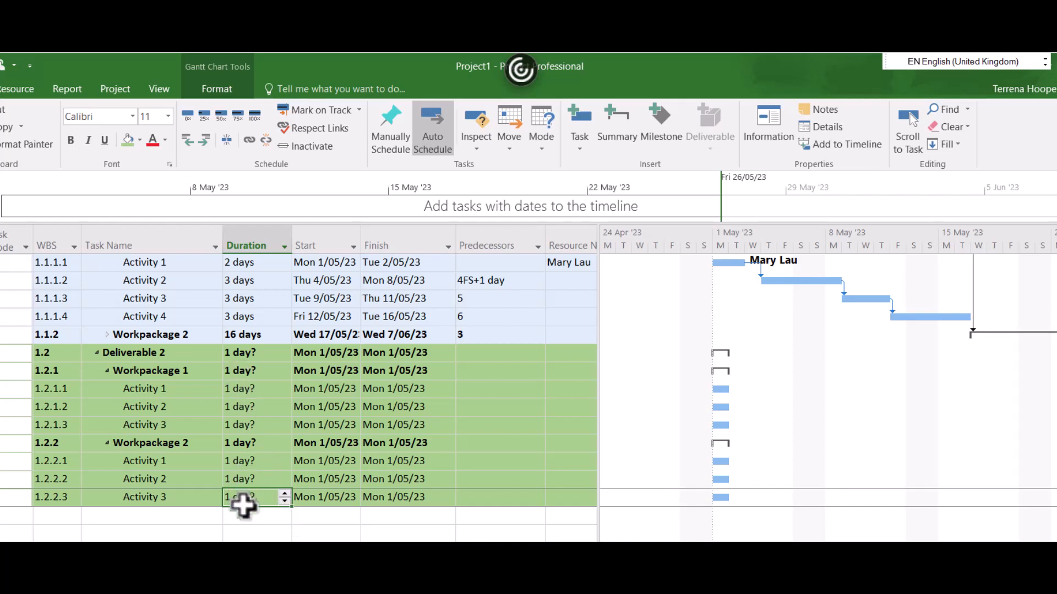
pyautogui.click(283, 493)
pyautogui.press('Return')
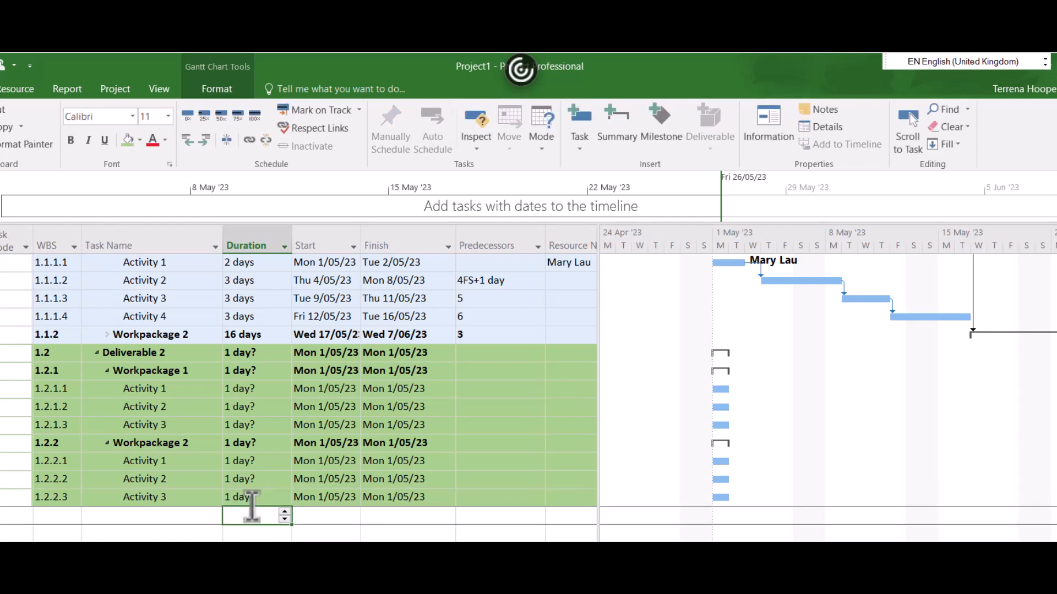
pyautogui.click(258, 479)
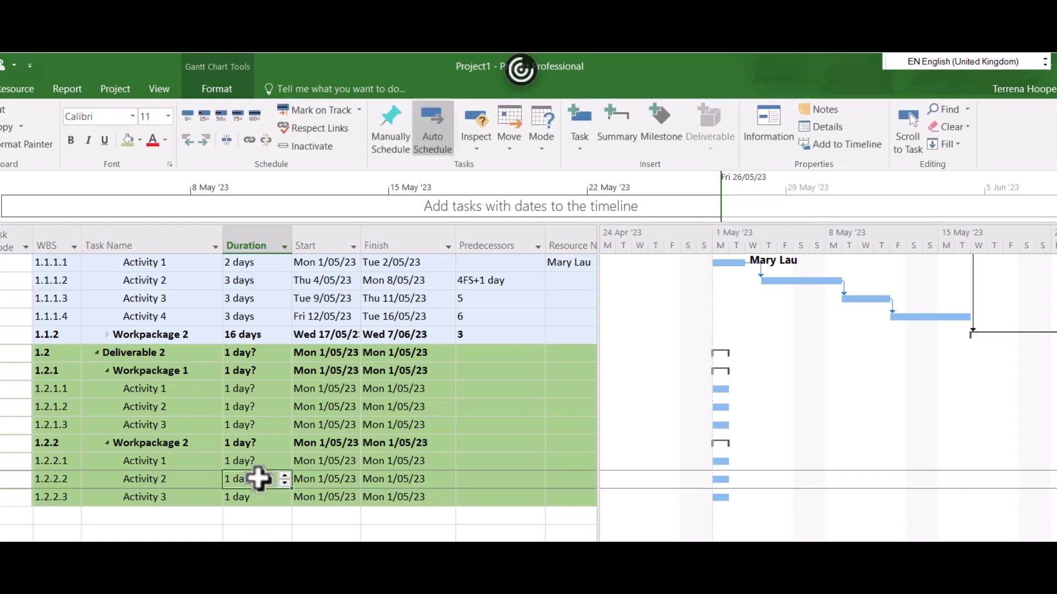
pyautogui.write('2')
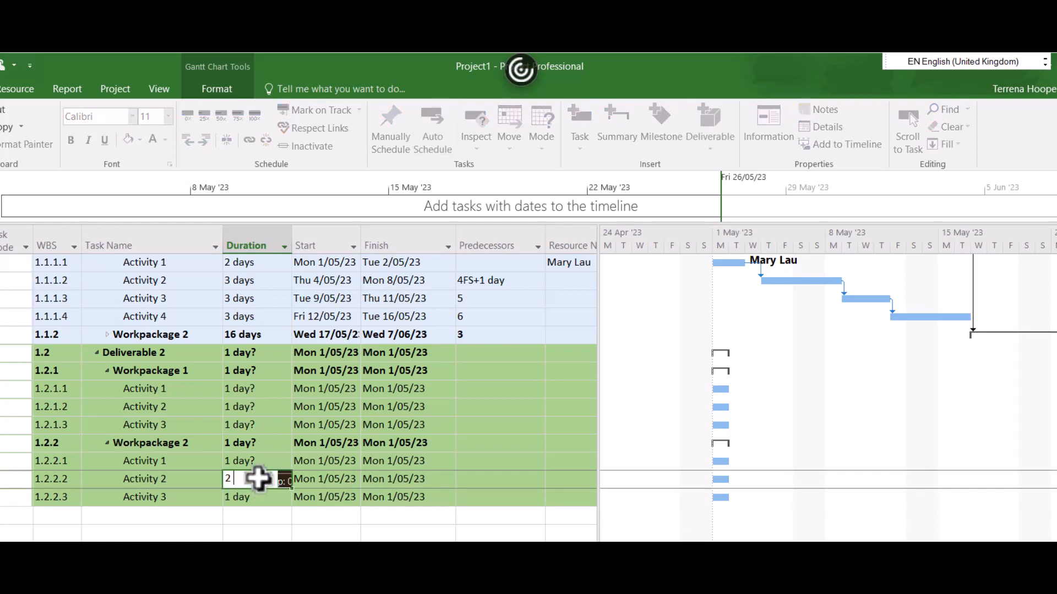
pyautogui.write(' days')
pyautogui.click(249, 458)
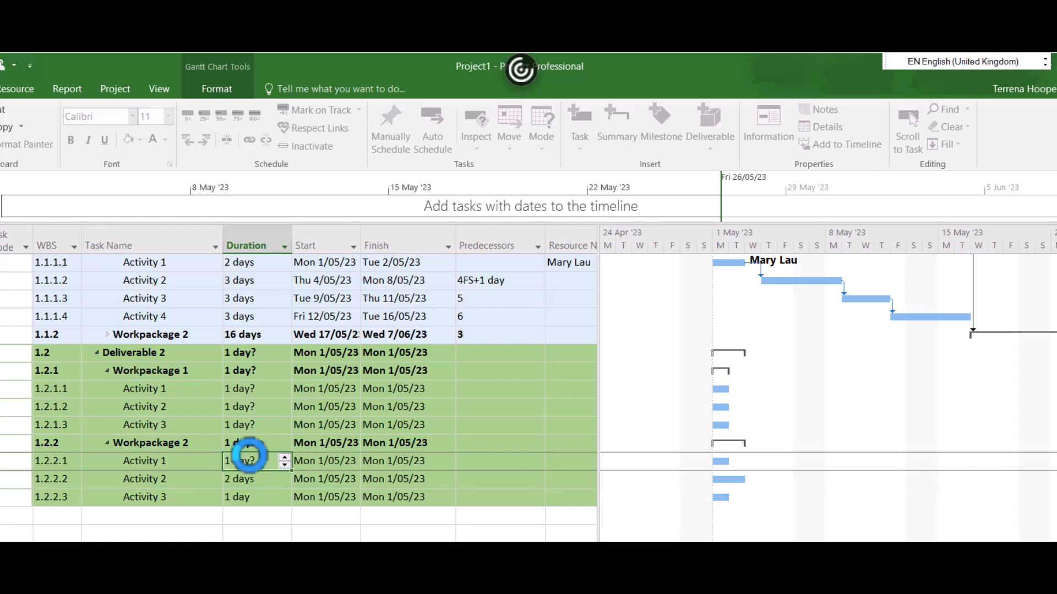
pyautogui.write('8')
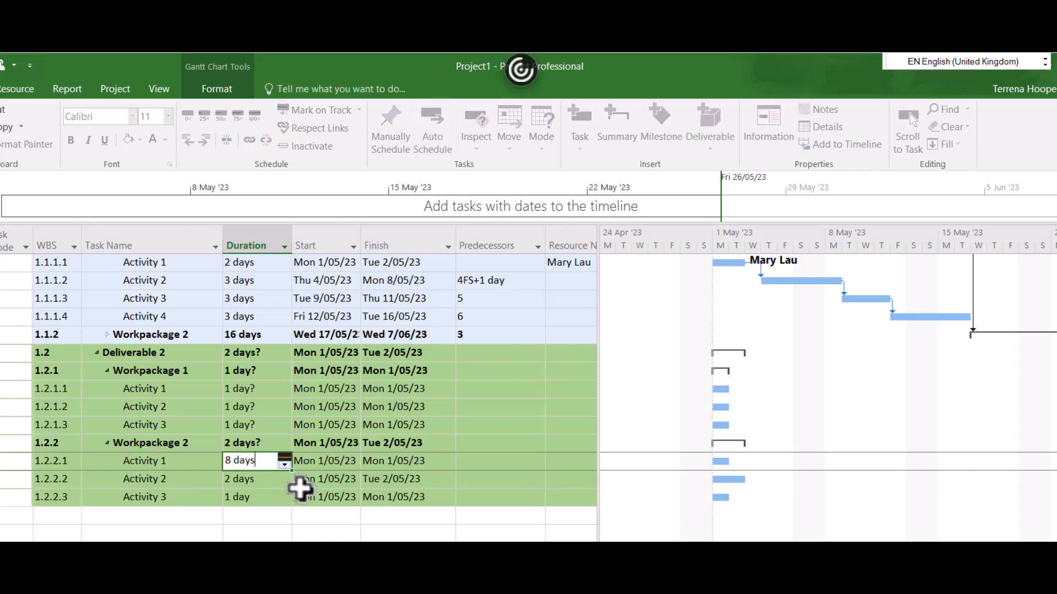
pyautogui.click(283, 520)
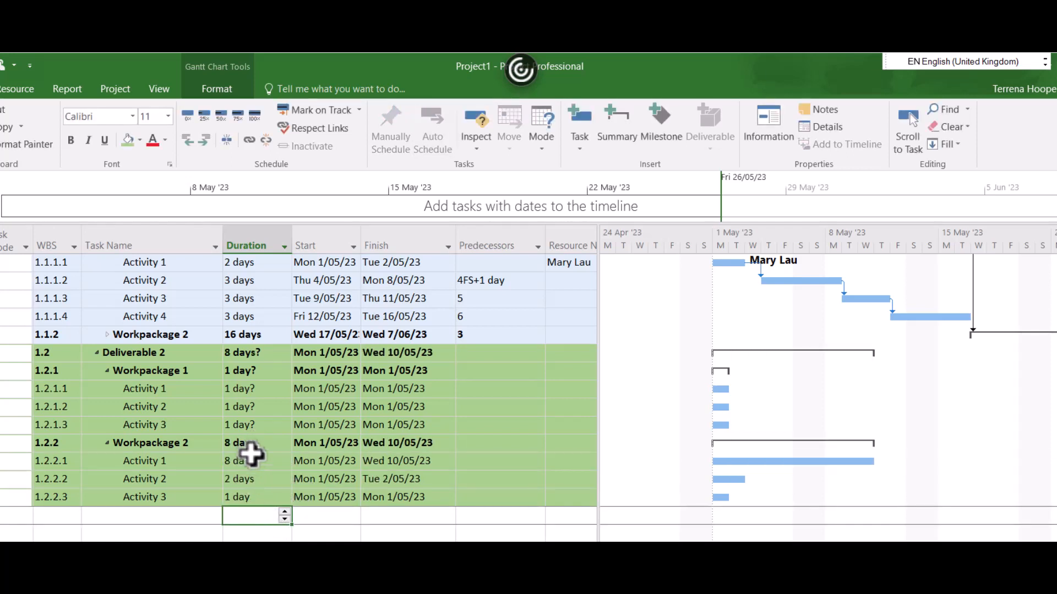
# Set Workpackage 1's activity durations to 6, 2 and 5 days.
pyautogui.click(251, 425)
pyautogui.write('5 d')
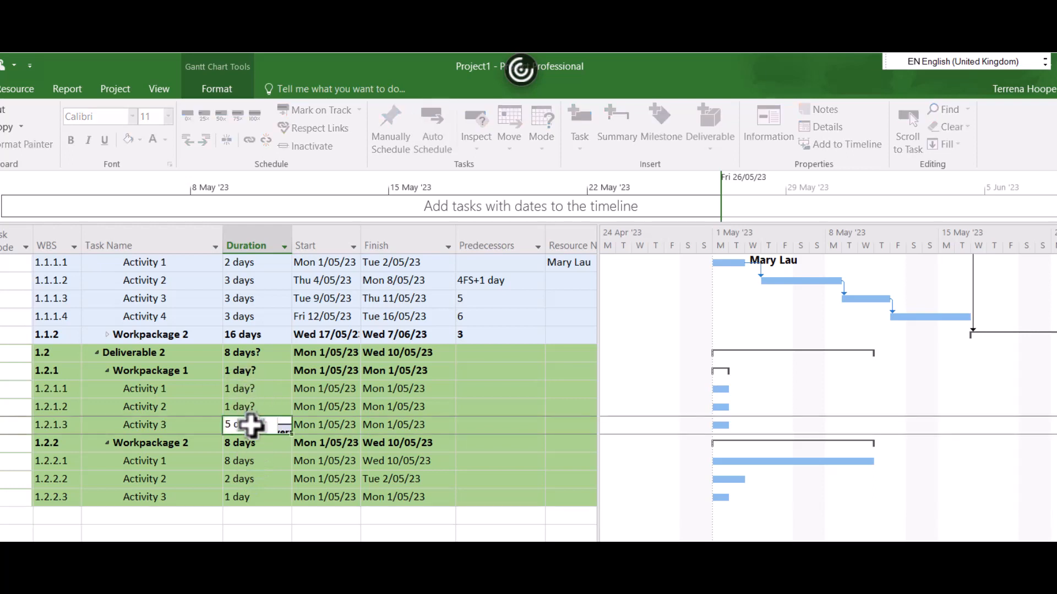
pyautogui.click(259, 406)
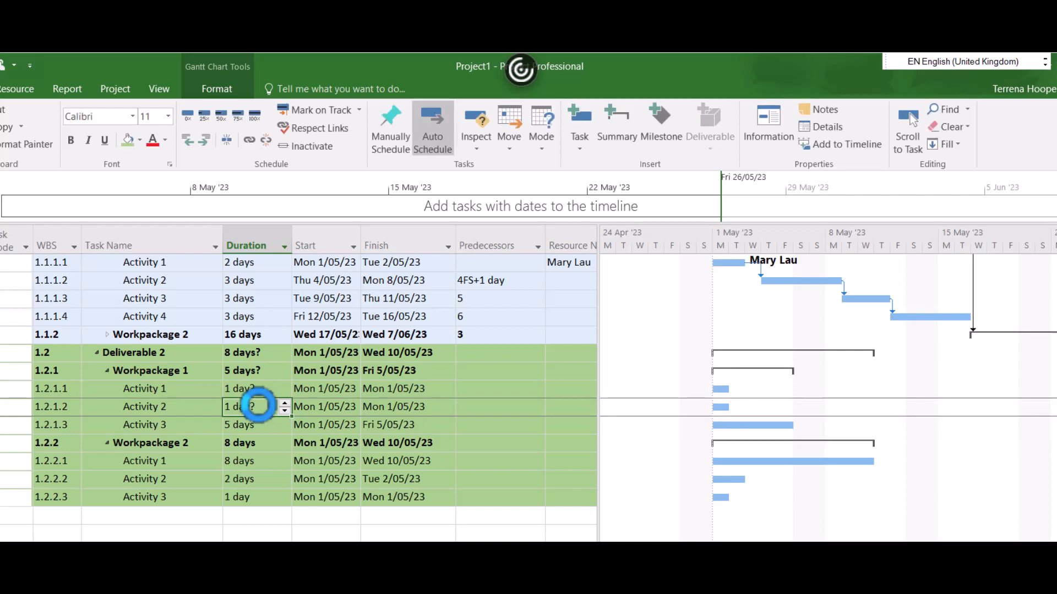
pyautogui.write('2 days')
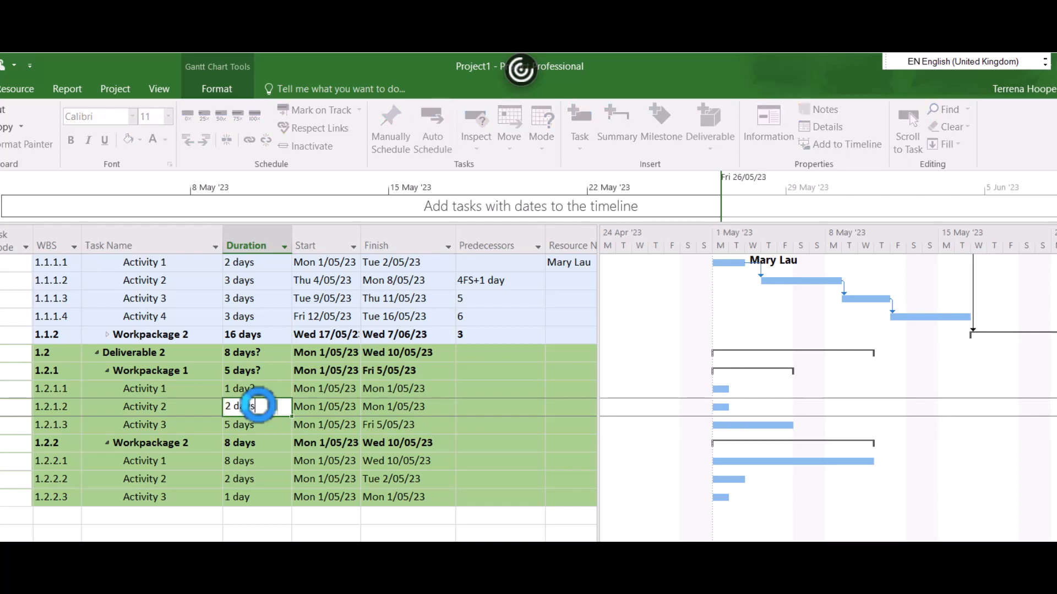
pyautogui.click(231, 388)
pyautogui.write('6 d')
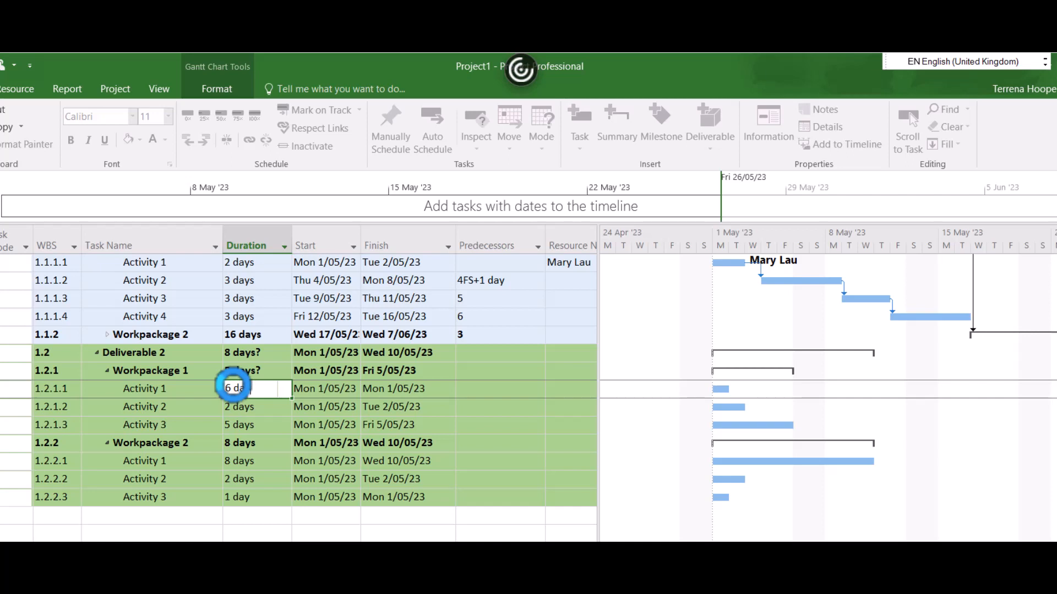
pyautogui.click(319, 532)
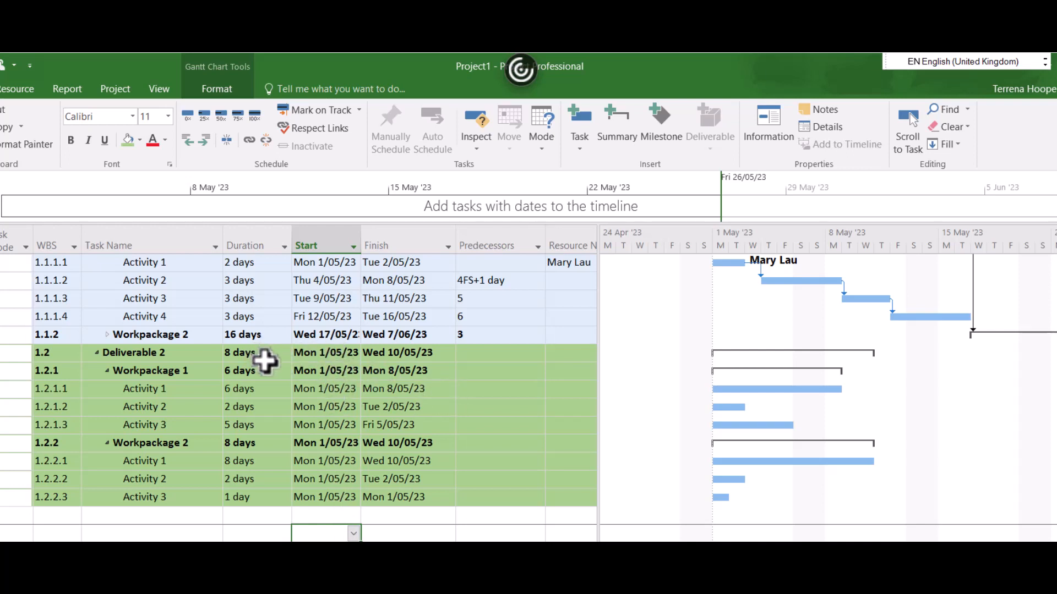
# Give Workpackage 1's Activities 2 and 3 predecessors 14 and 15.
pyautogui.click(478, 353)
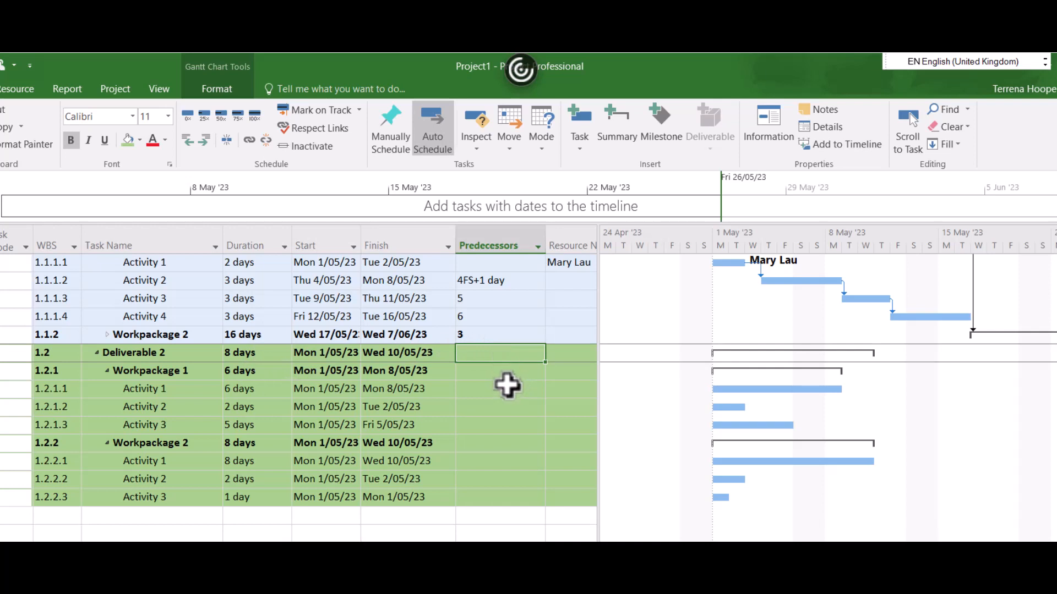
pyautogui.scroll(1, 506, 386)
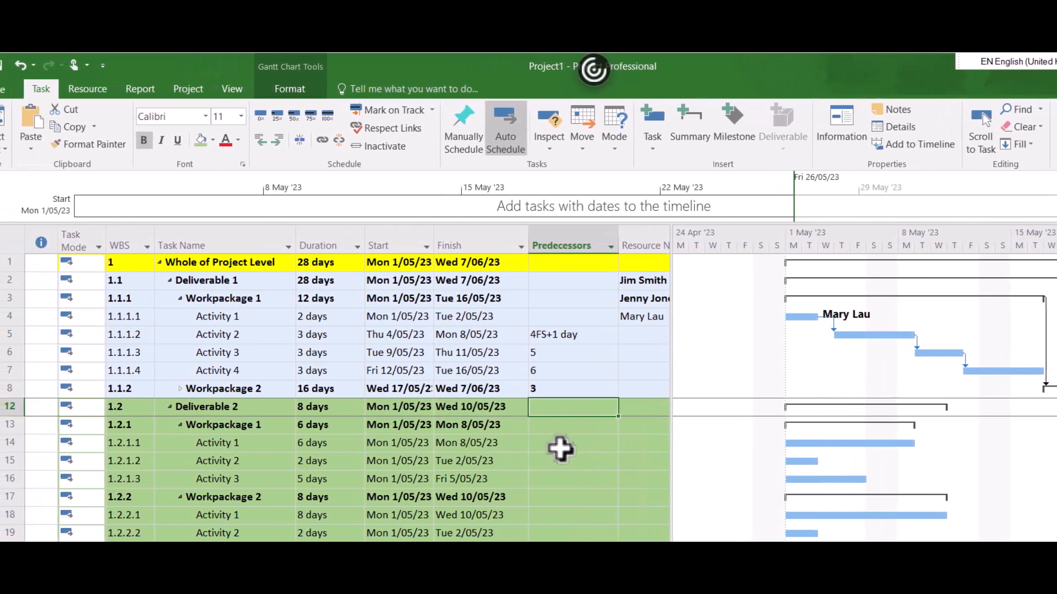
pyautogui.click(560, 448)
pyautogui.click(555, 461)
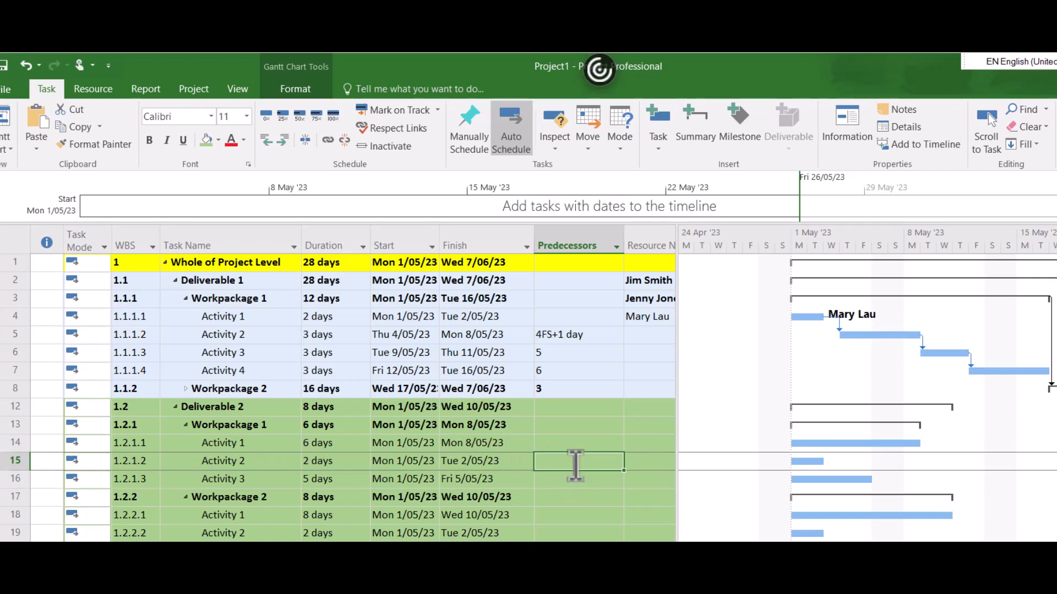
pyautogui.write('14')
pyautogui.press('Return')
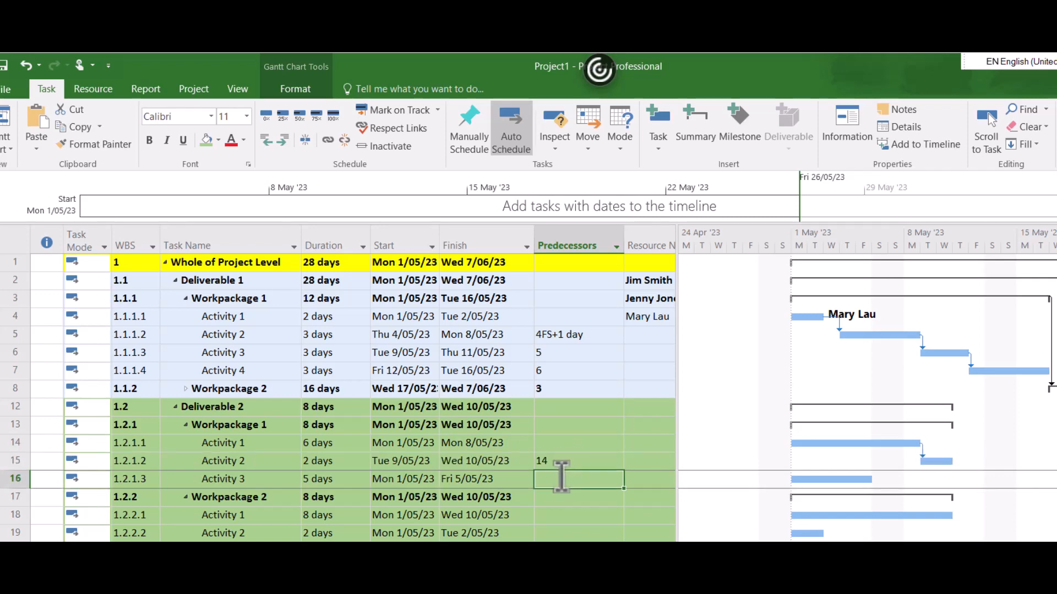
pyautogui.write('15')
pyautogui.click(577, 514)
# Give Workpackage 2's three activities predecessors 16, 18 and 19.
pyautogui.scroll(-2, 583, 503)
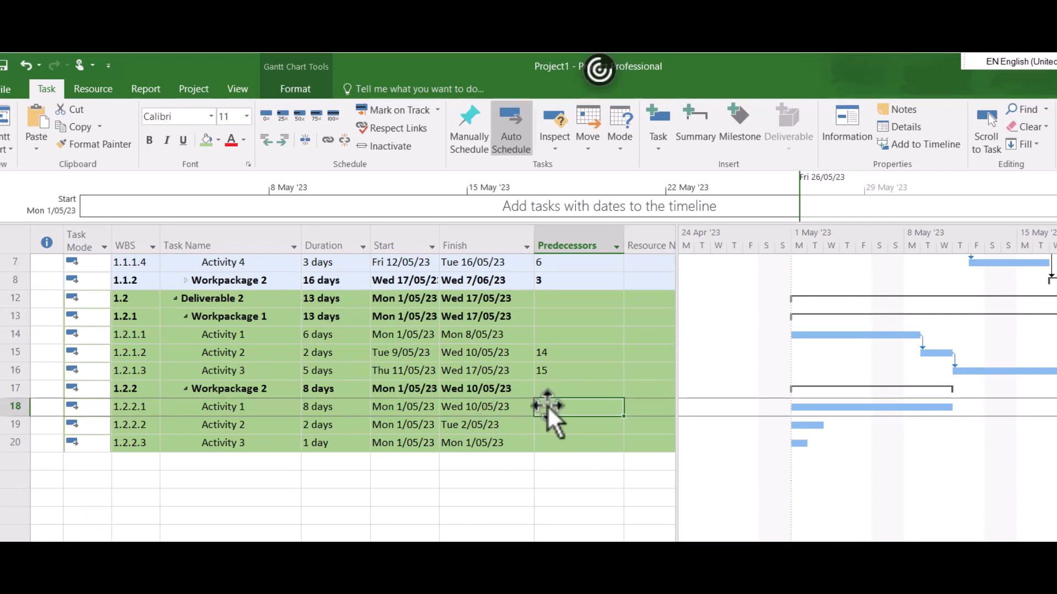
pyautogui.write('16')
pyautogui.click(560, 427)
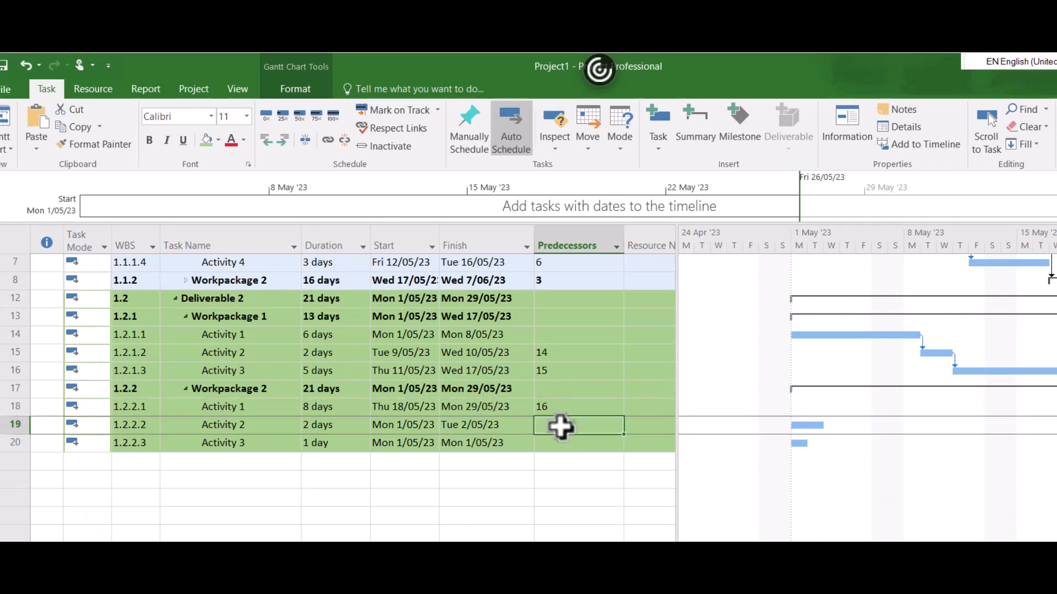
pyautogui.write('18')
pyautogui.click(569, 443)
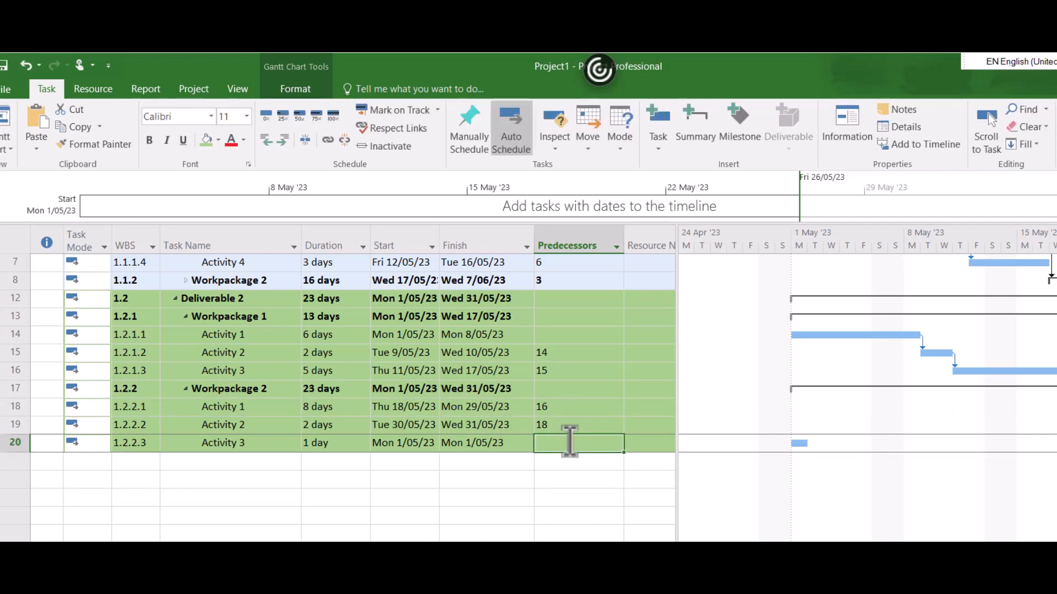
pyautogui.write('19')
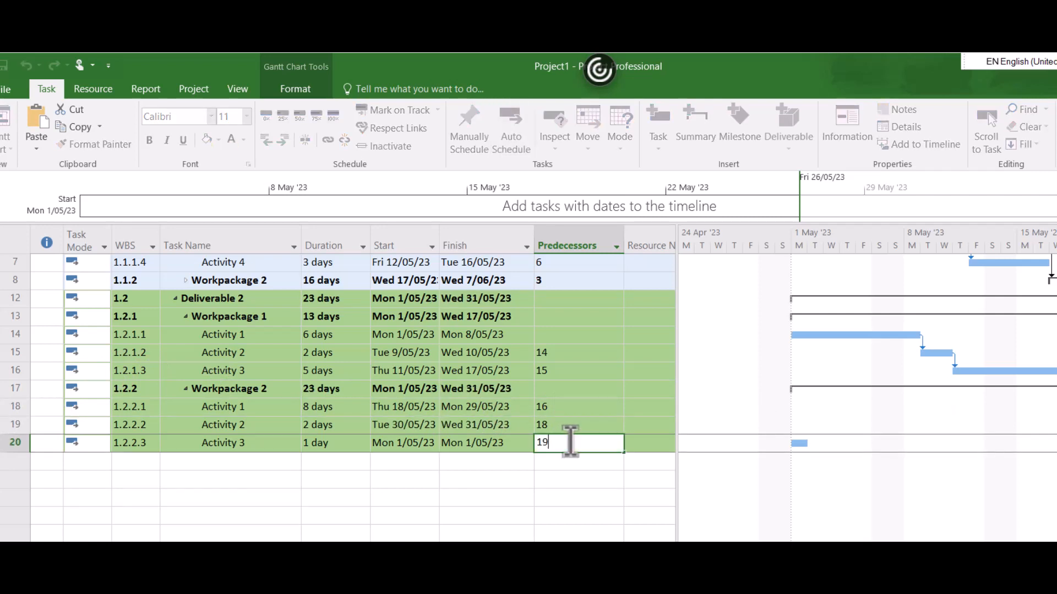
pyautogui.click(571, 497)
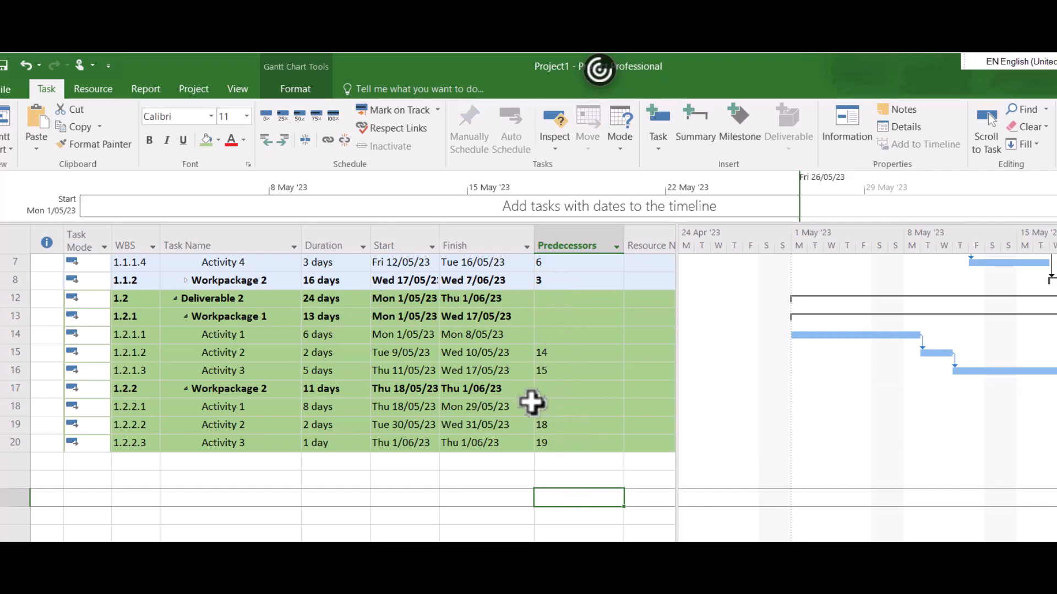
pyautogui.scroll(2, 533, 401)
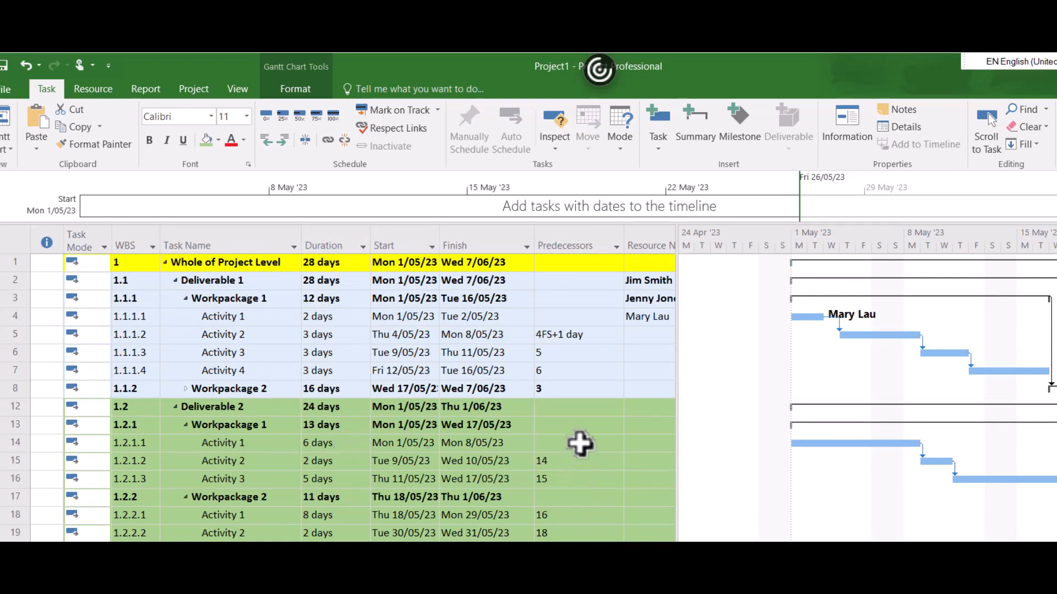
# Enter 2 as Deliverable 2's predecessor and check the project's new 52-day duration.
pyautogui.click(550, 410)
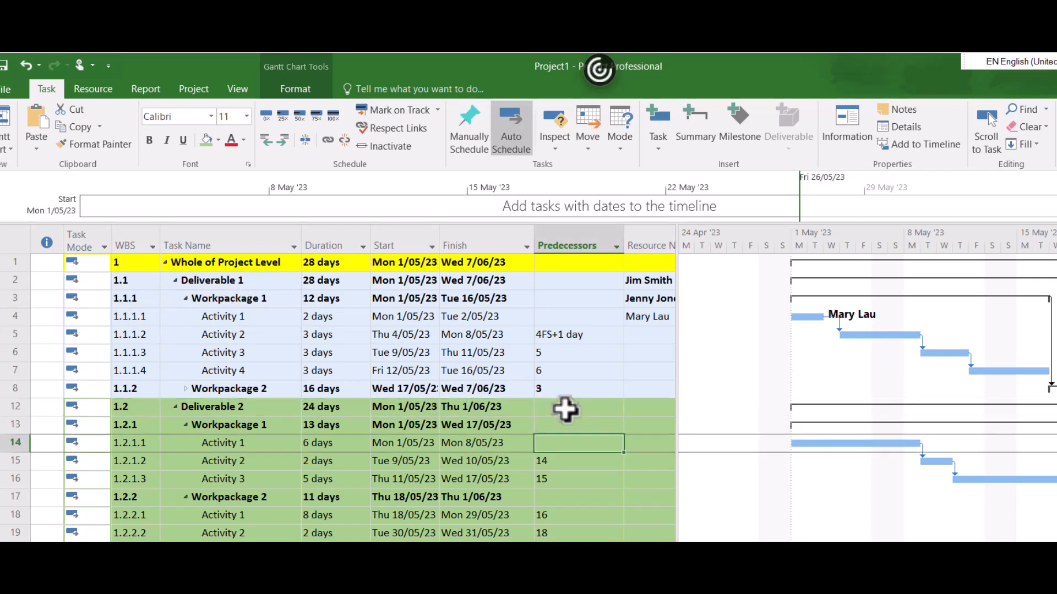
pyautogui.write('2')
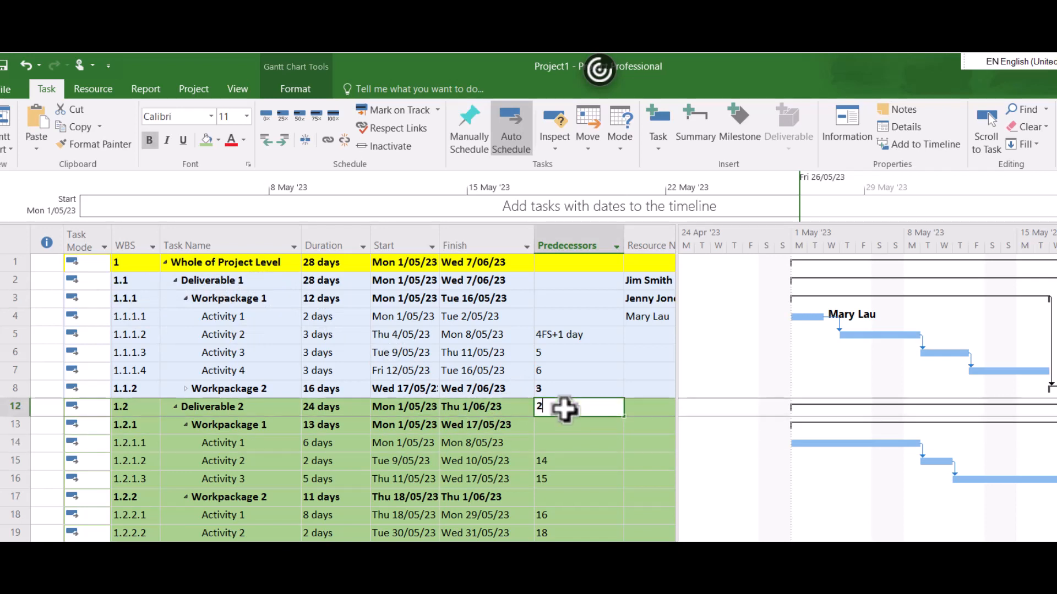
pyautogui.click(605, 495)
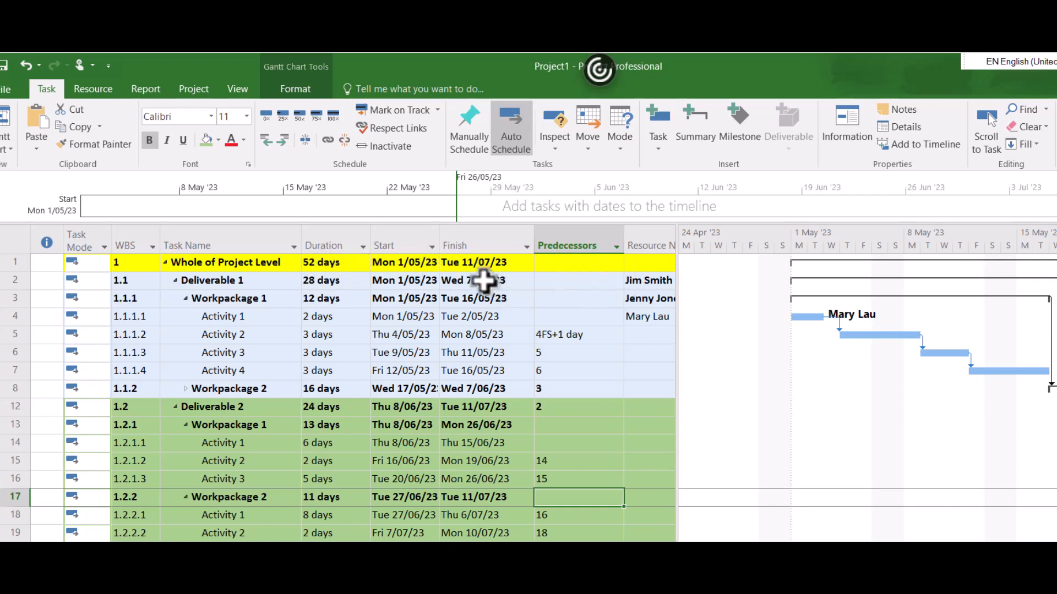
pyautogui.click(316, 266)
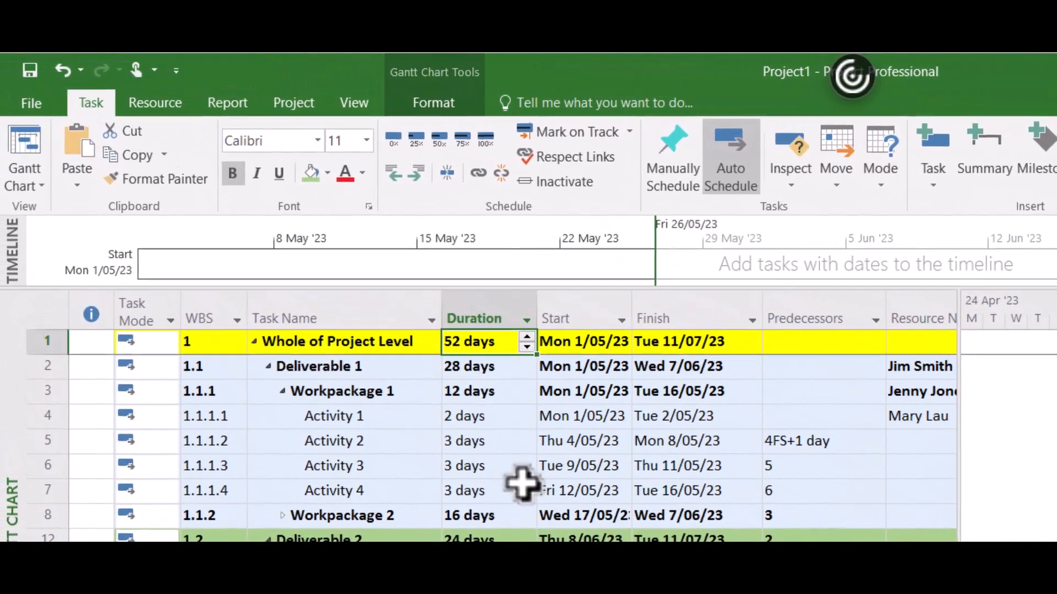
pyautogui.click(157, 104)
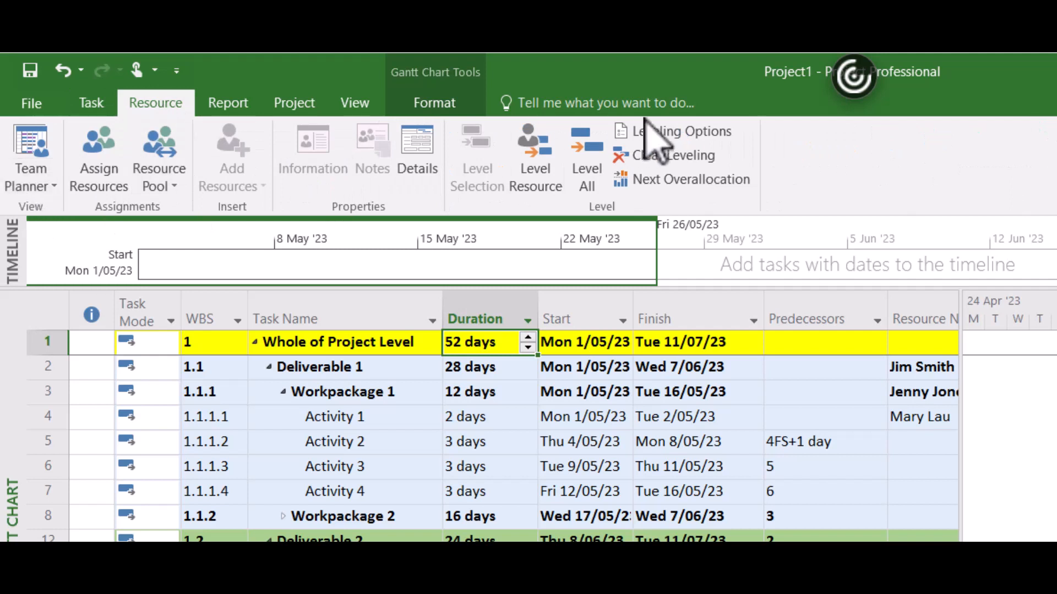
pyautogui.click(226, 103)
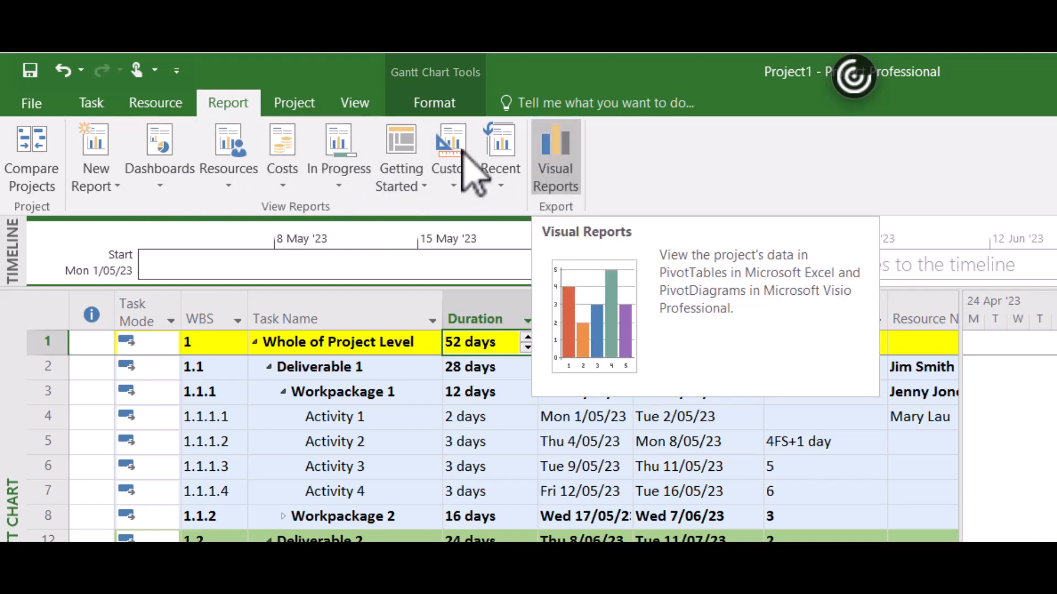
pyautogui.click(297, 105)
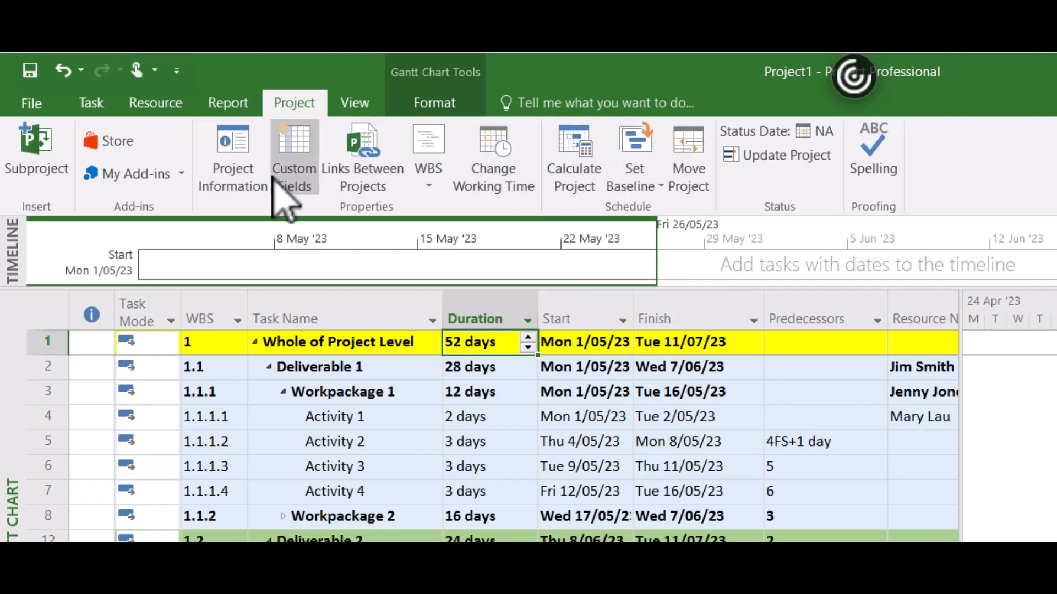
pyautogui.click(358, 103)
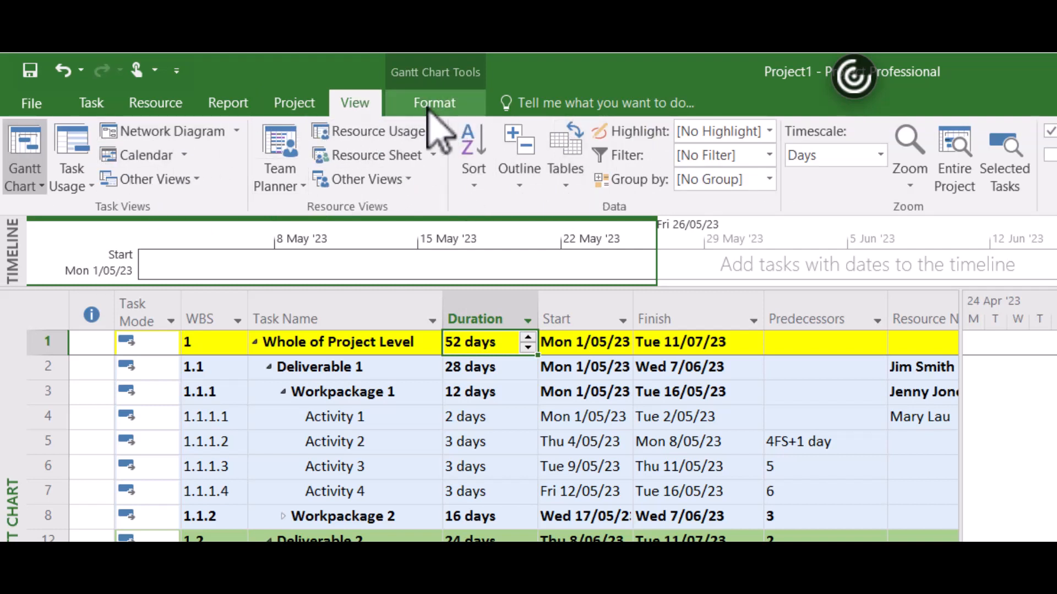
pyautogui.click(448, 104)
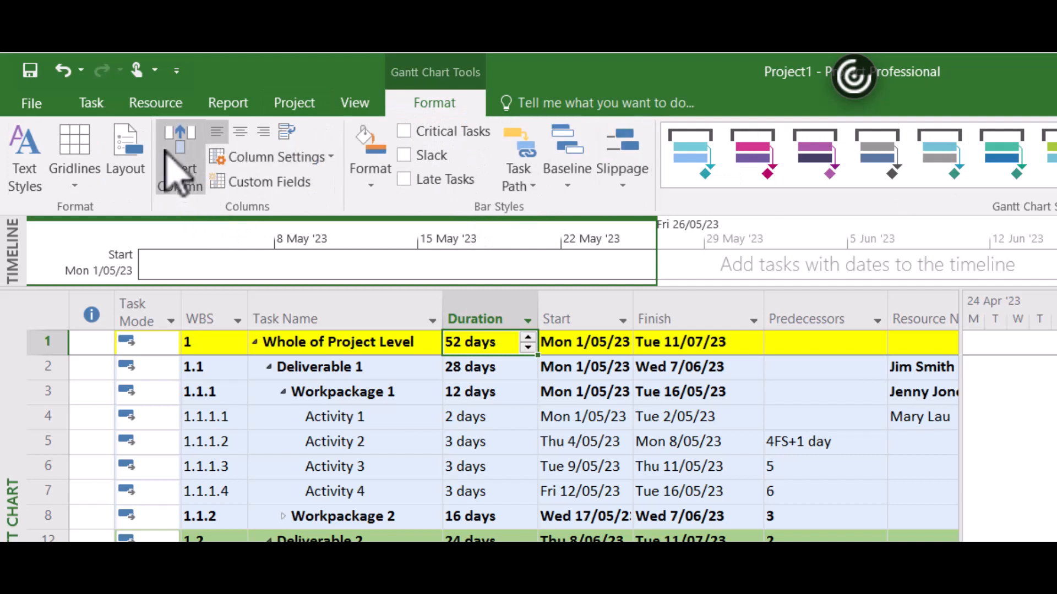
pyautogui.click(91, 105)
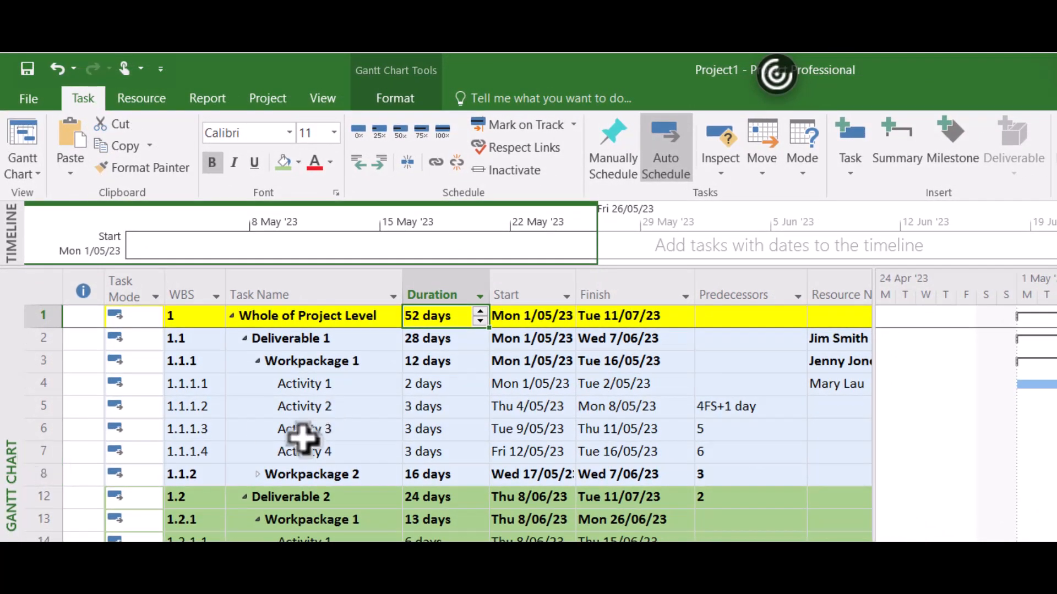
# Insert a milestone above Workpackage 2, rename it First Milestone, and select its row.
pyautogui.click(31, 474)
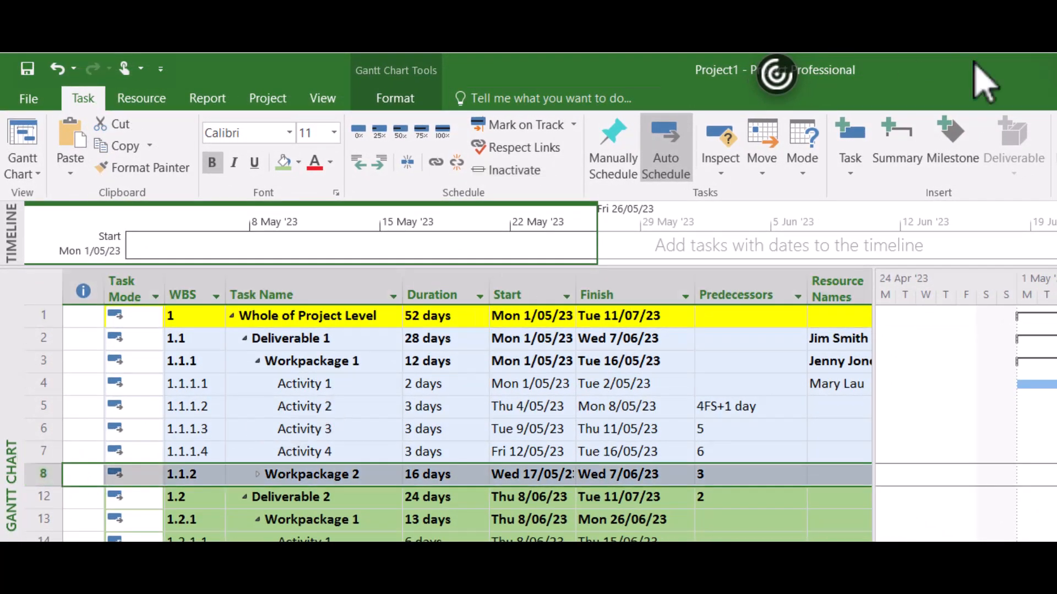
pyautogui.click(959, 151)
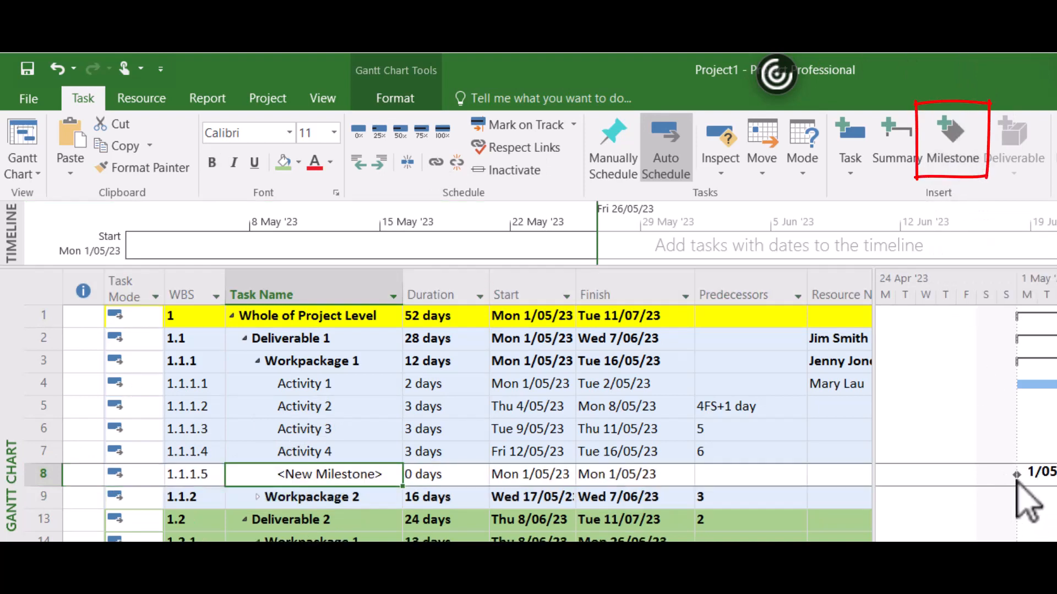
pyautogui.doubleClick(330, 477)
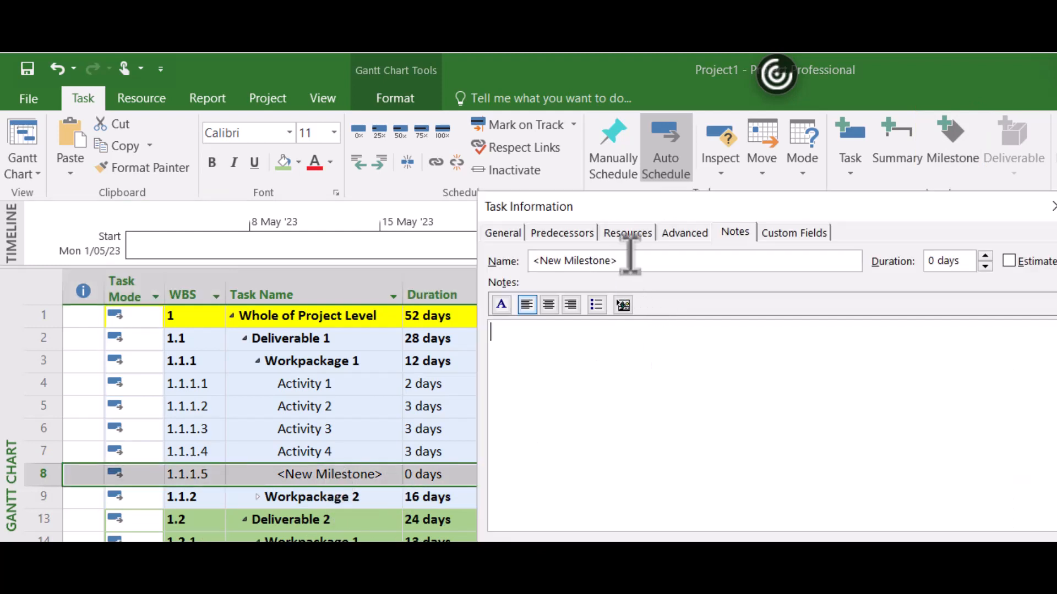
pyautogui.moveTo(619, 260); pyautogui.dragTo(539, 262)
pyautogui.press('BackSpace')
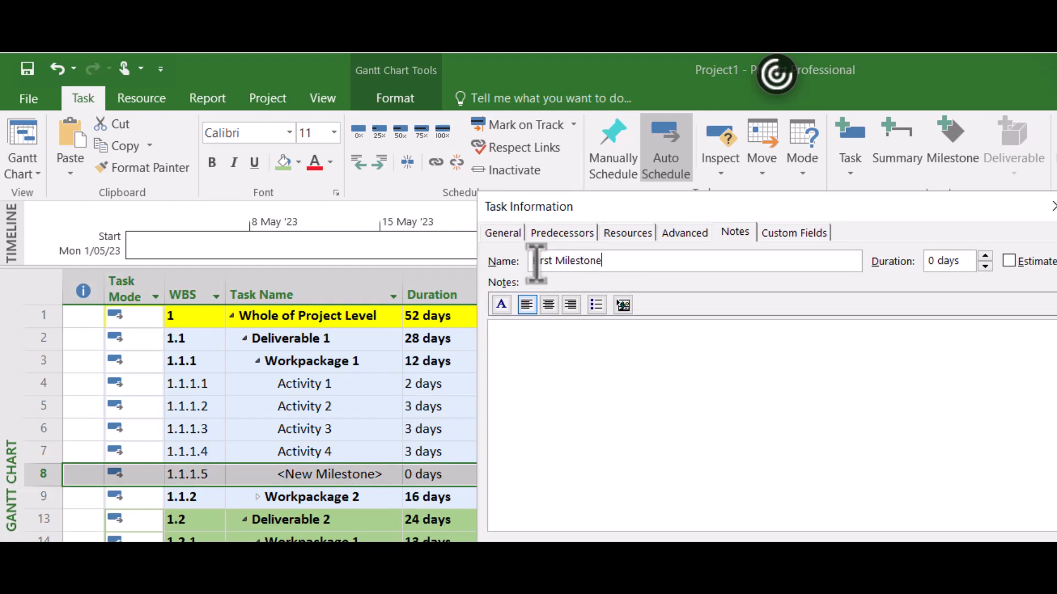
pyautogui.click(882, 533)
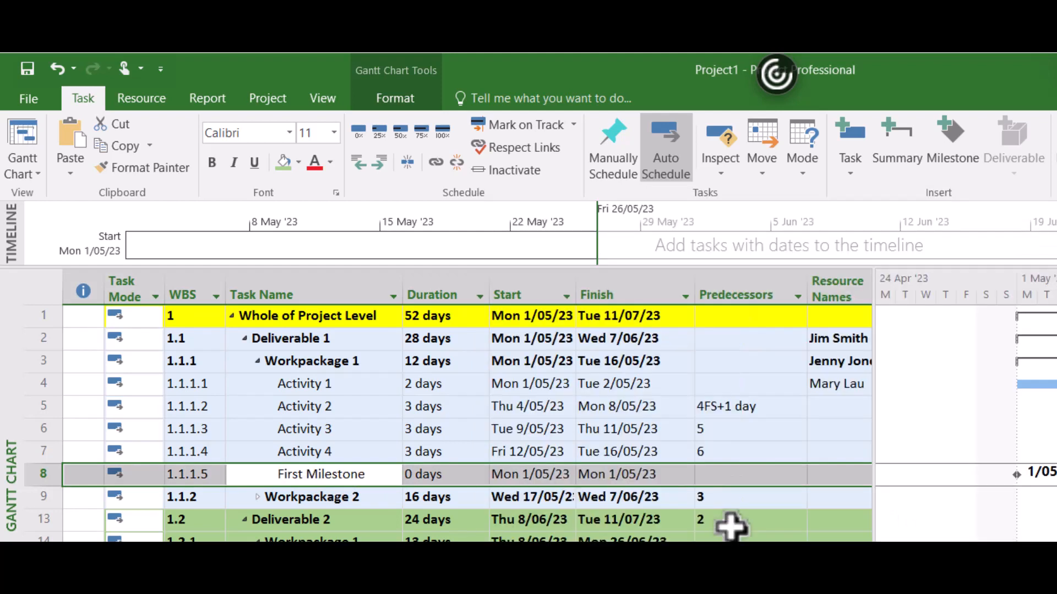
pyautogui.click(416, 504)
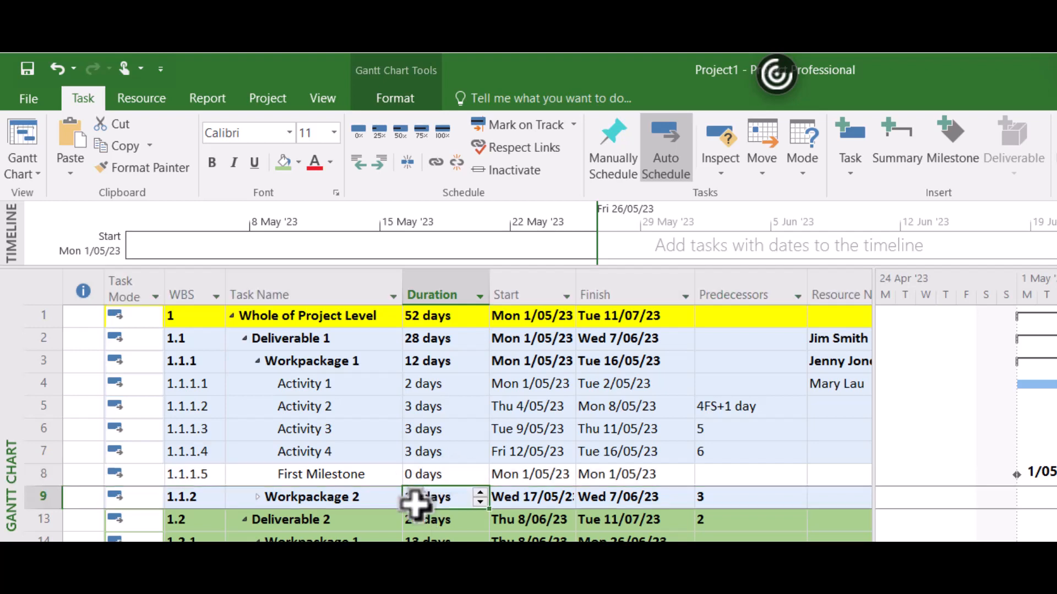
pyautogui.click(437, 477)
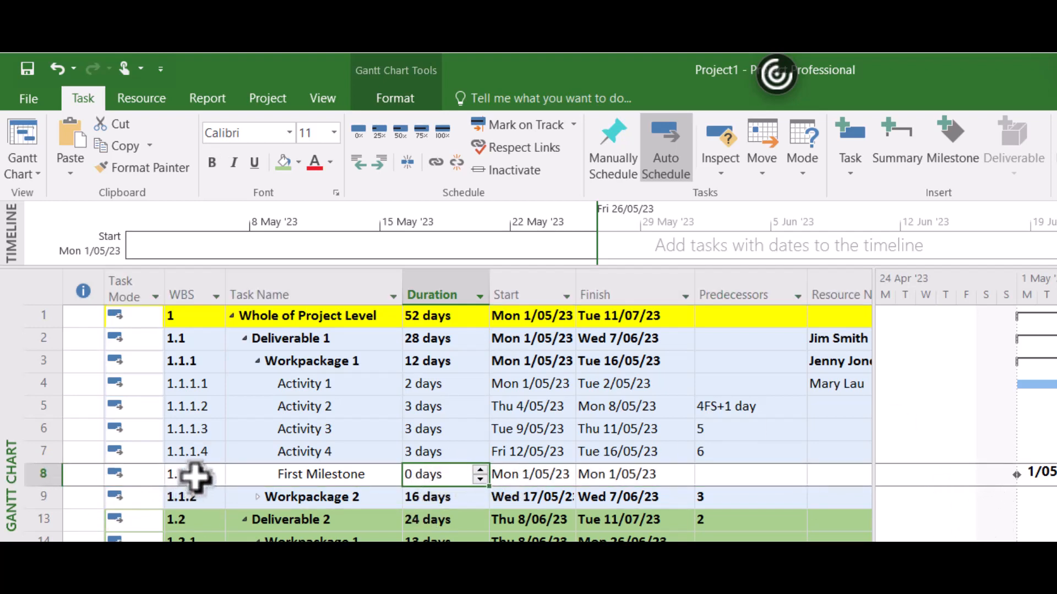
pyautogui.moveTo(195, 476); pyautogui.dragTo(826, 480)
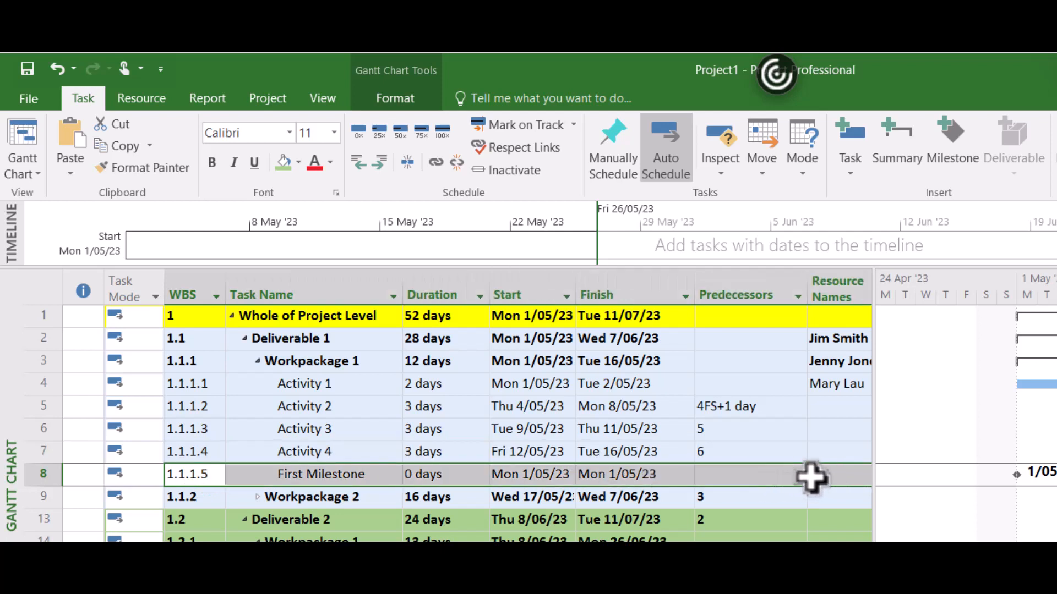
# Give the First Milestone row a light blue background.
pyautogui.click(291, 161)
pyautogui.click(299, 162)
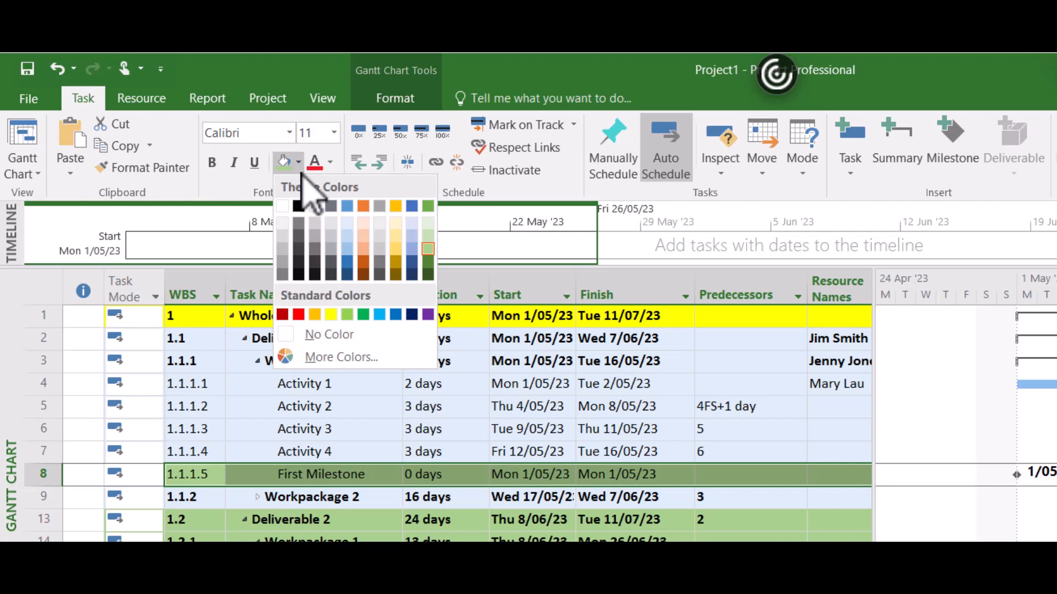
pyautogui.click(347, 236)
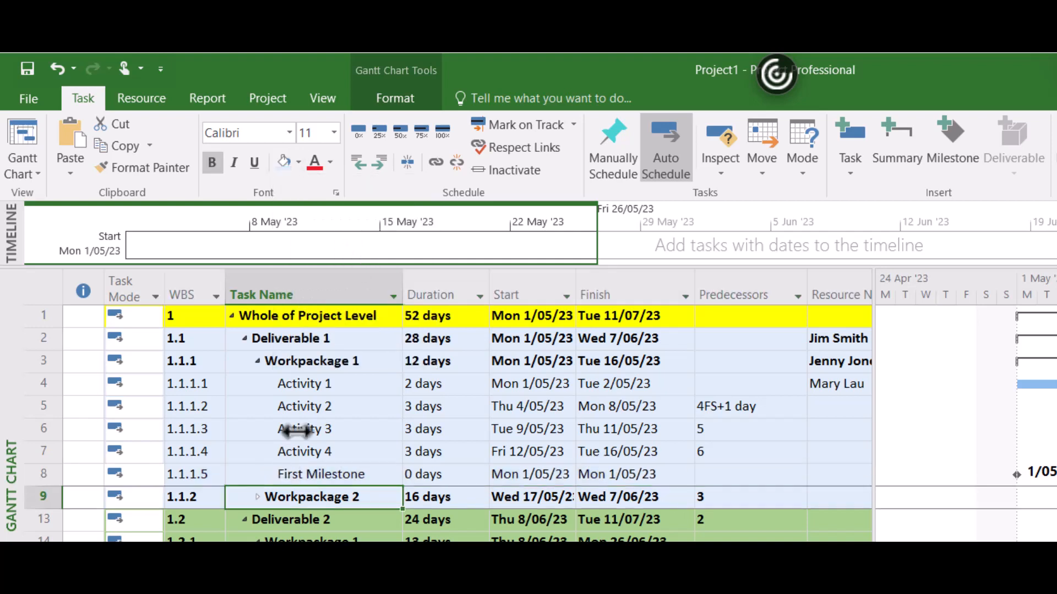
# Make the First Milestone name bold and italic.
pyautogui.click(322, 474)
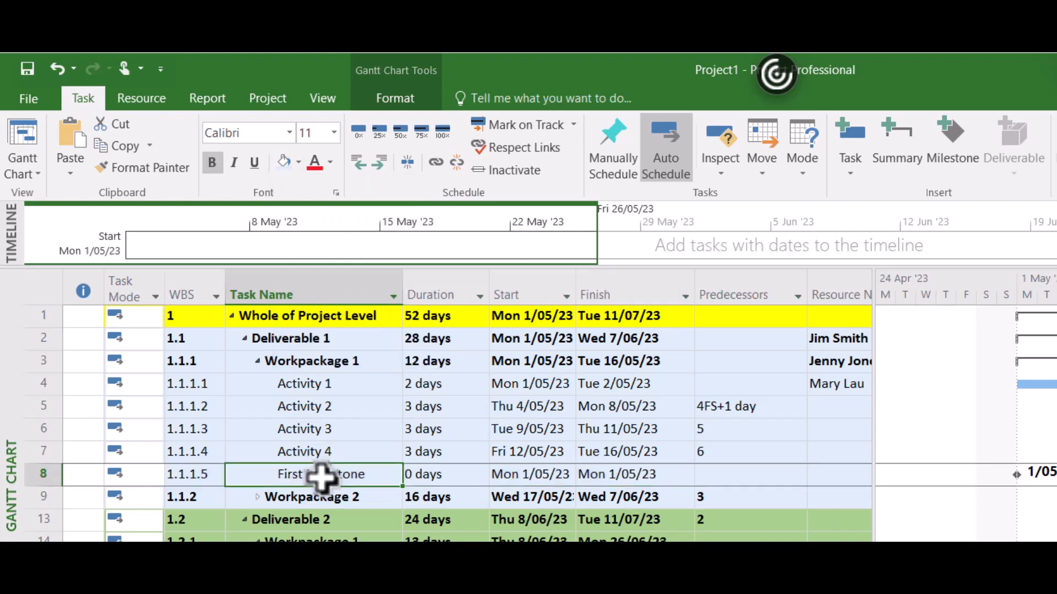
pyautogui.click(214, 163)
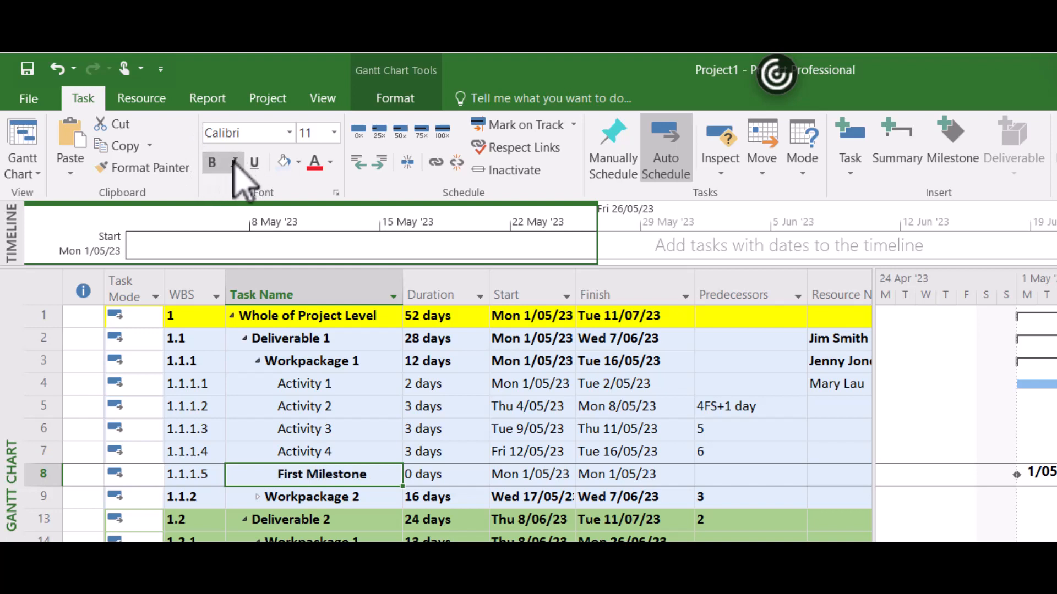
pyautogui.click(234, 162)
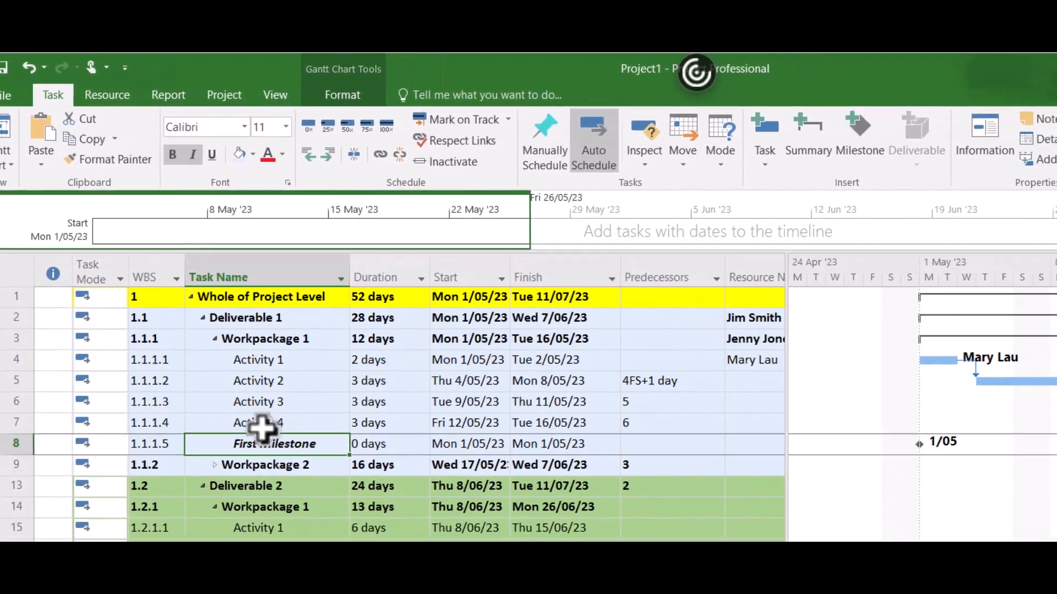
# Set First Milestone's start to 17 May, linking it after Activity 4, and scroll to it.
pyautogui.click(495, 444)
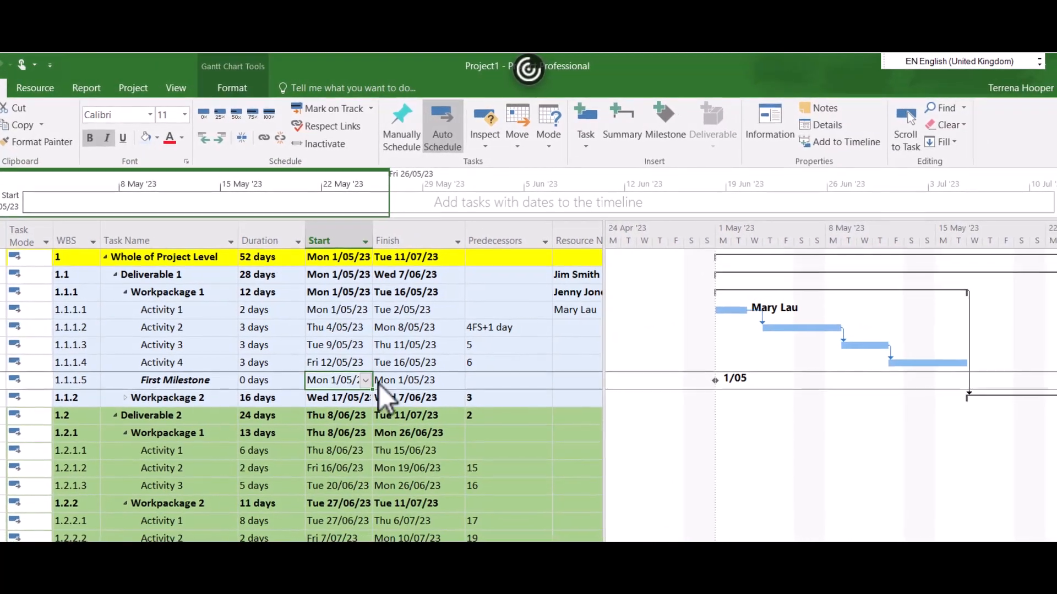
pyautogui.click(365, 381)
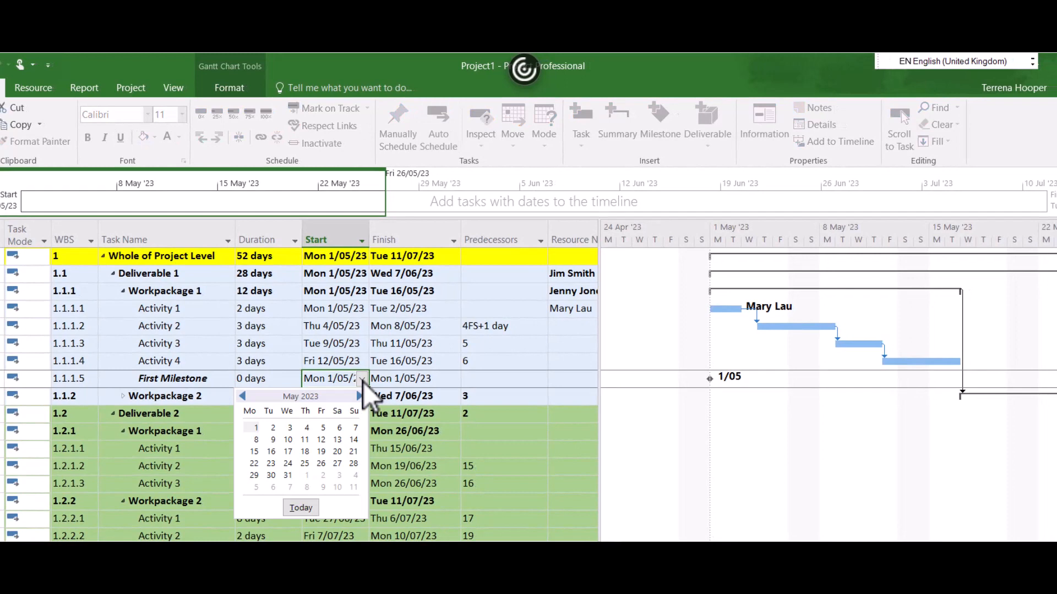
pyautogui.click(288, 453)
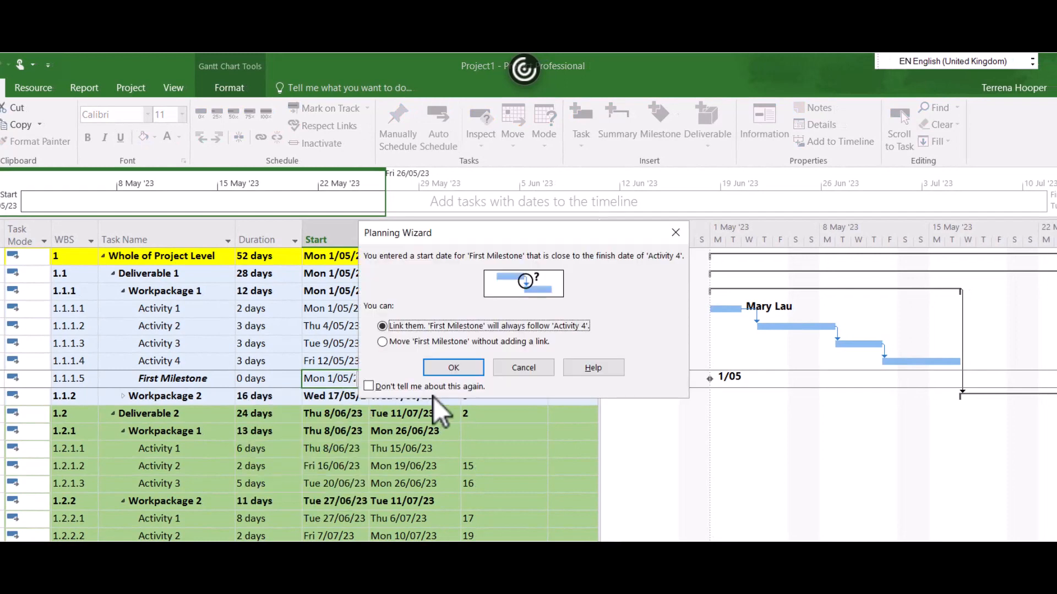
pyautogui.click(454, 367)
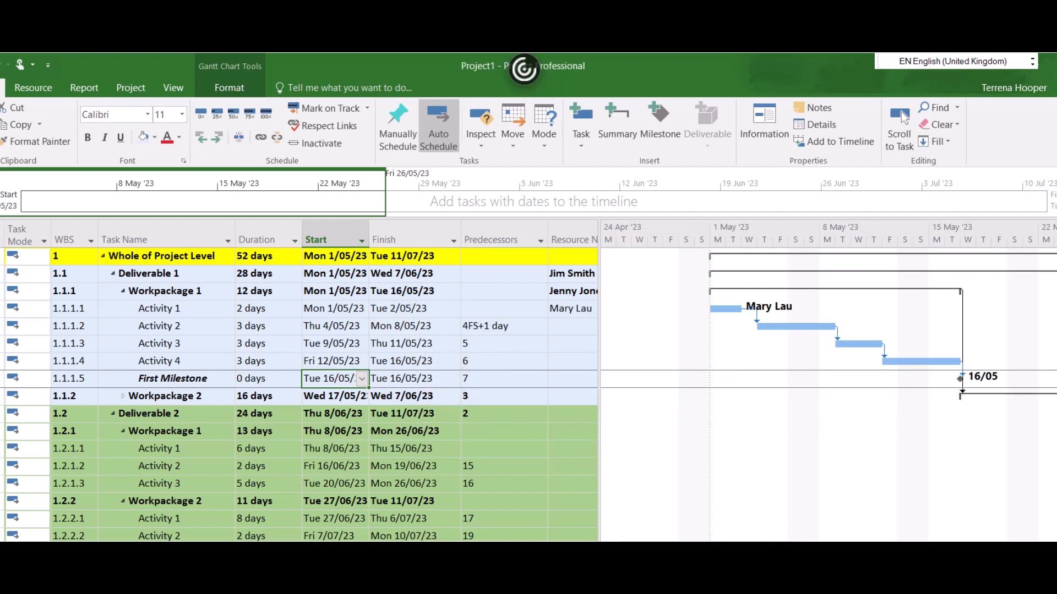
pyautogui.click(903, 116)
pyautogui.moveTo(692, 550)
pyautogui.mouseDown()
pyautogui.moveTo(672, 550)
pyautogui.moveTo(681, 550)
pyautogui.mouseUp()
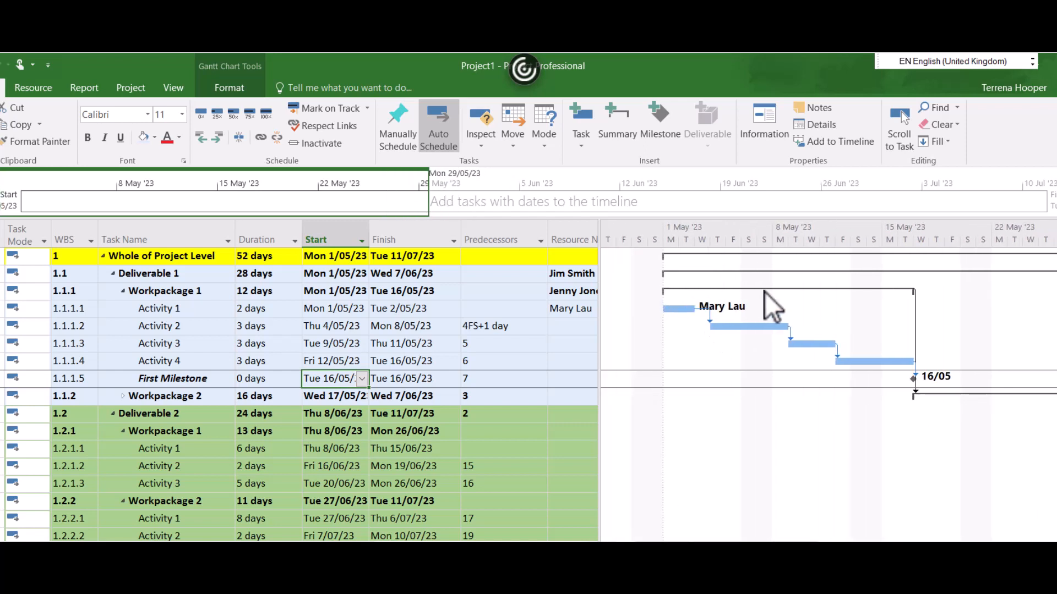